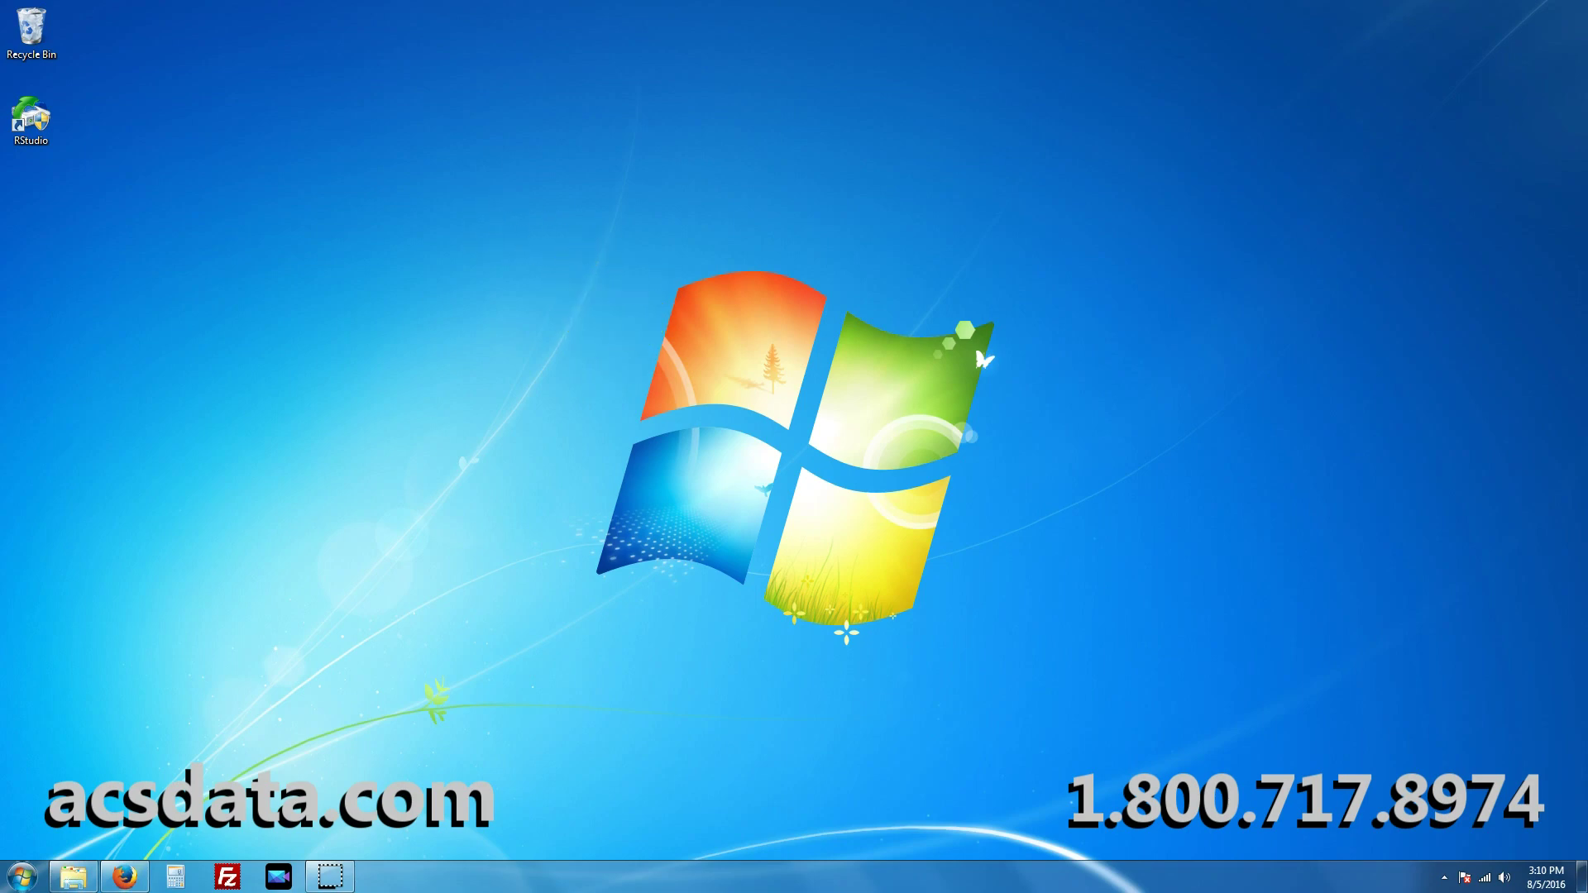
Browse the OS (F:) drive in Windows Explorer, check its properties, and minimize the window.
left_click(73, 876)
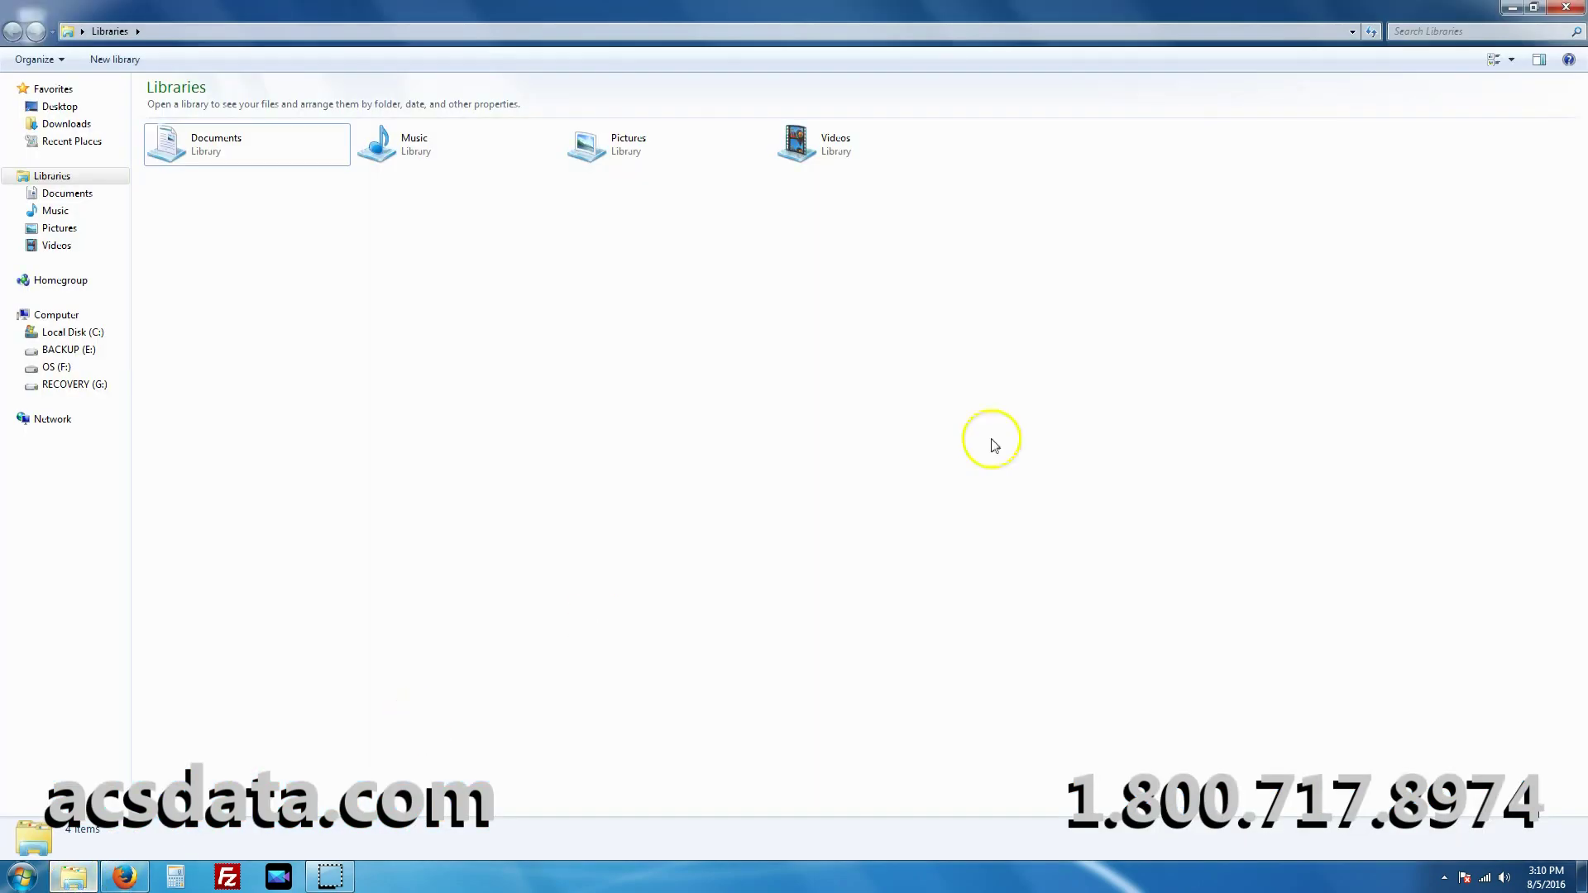
left_click(51, 369)
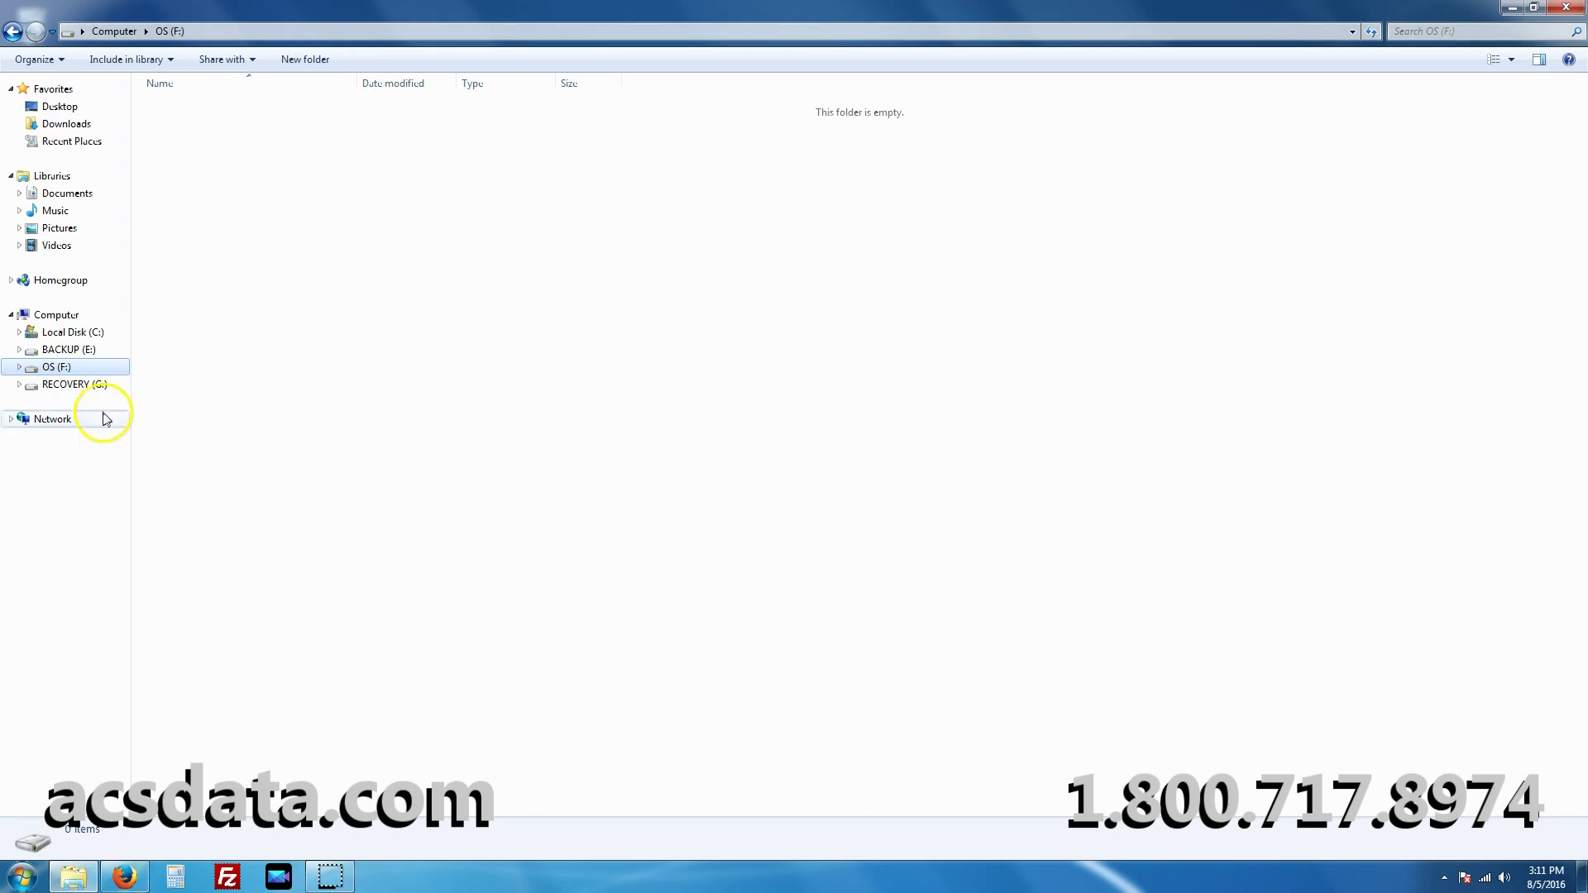
right_click(64, 369)
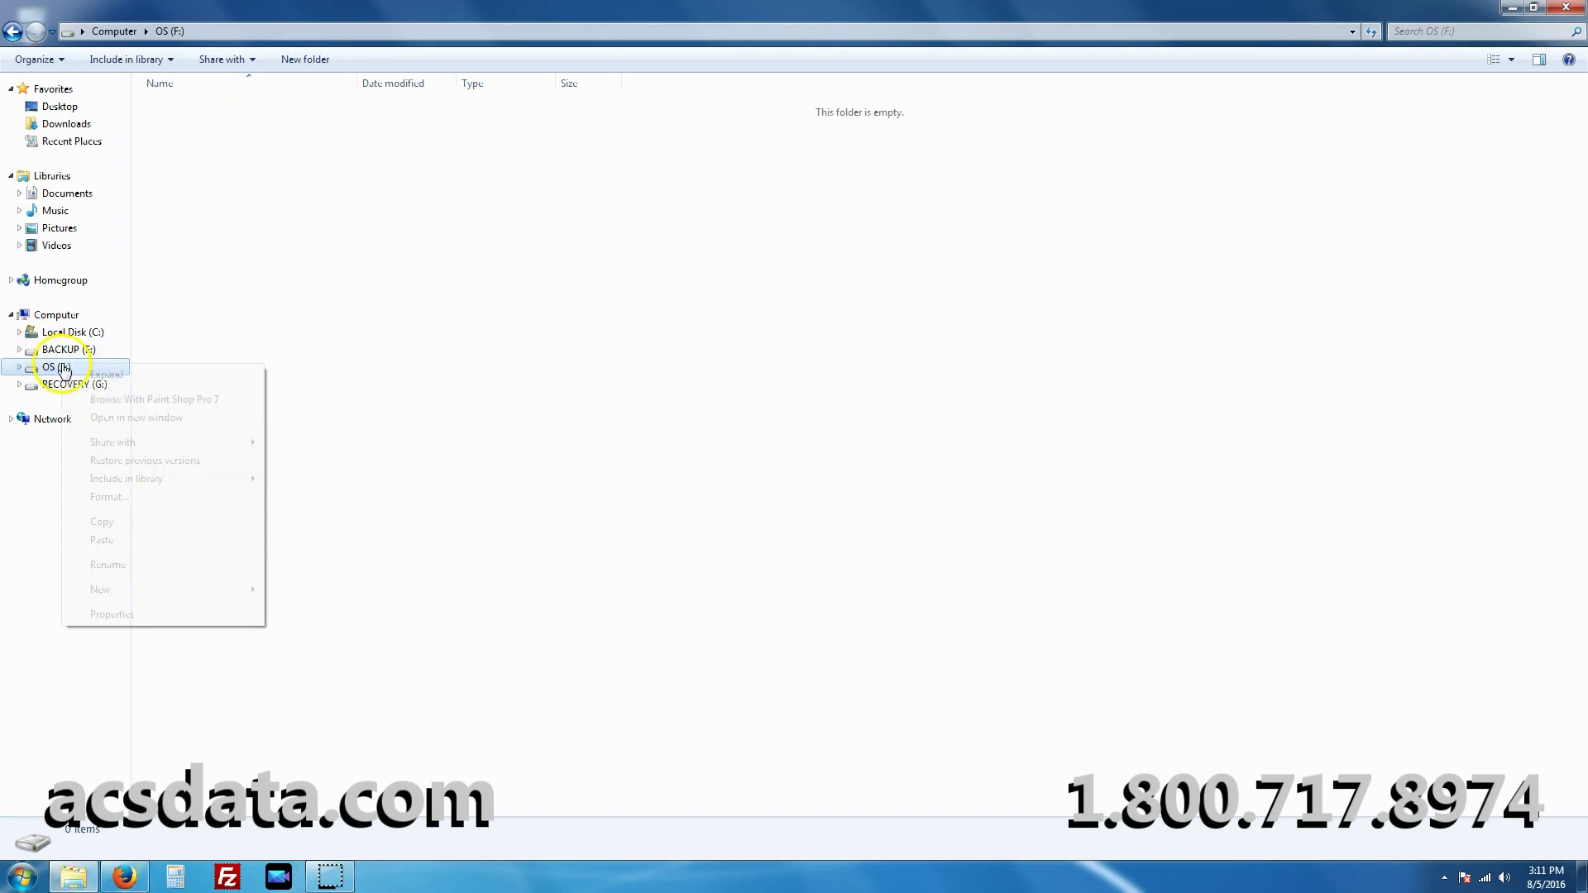
left_click(122, 612)
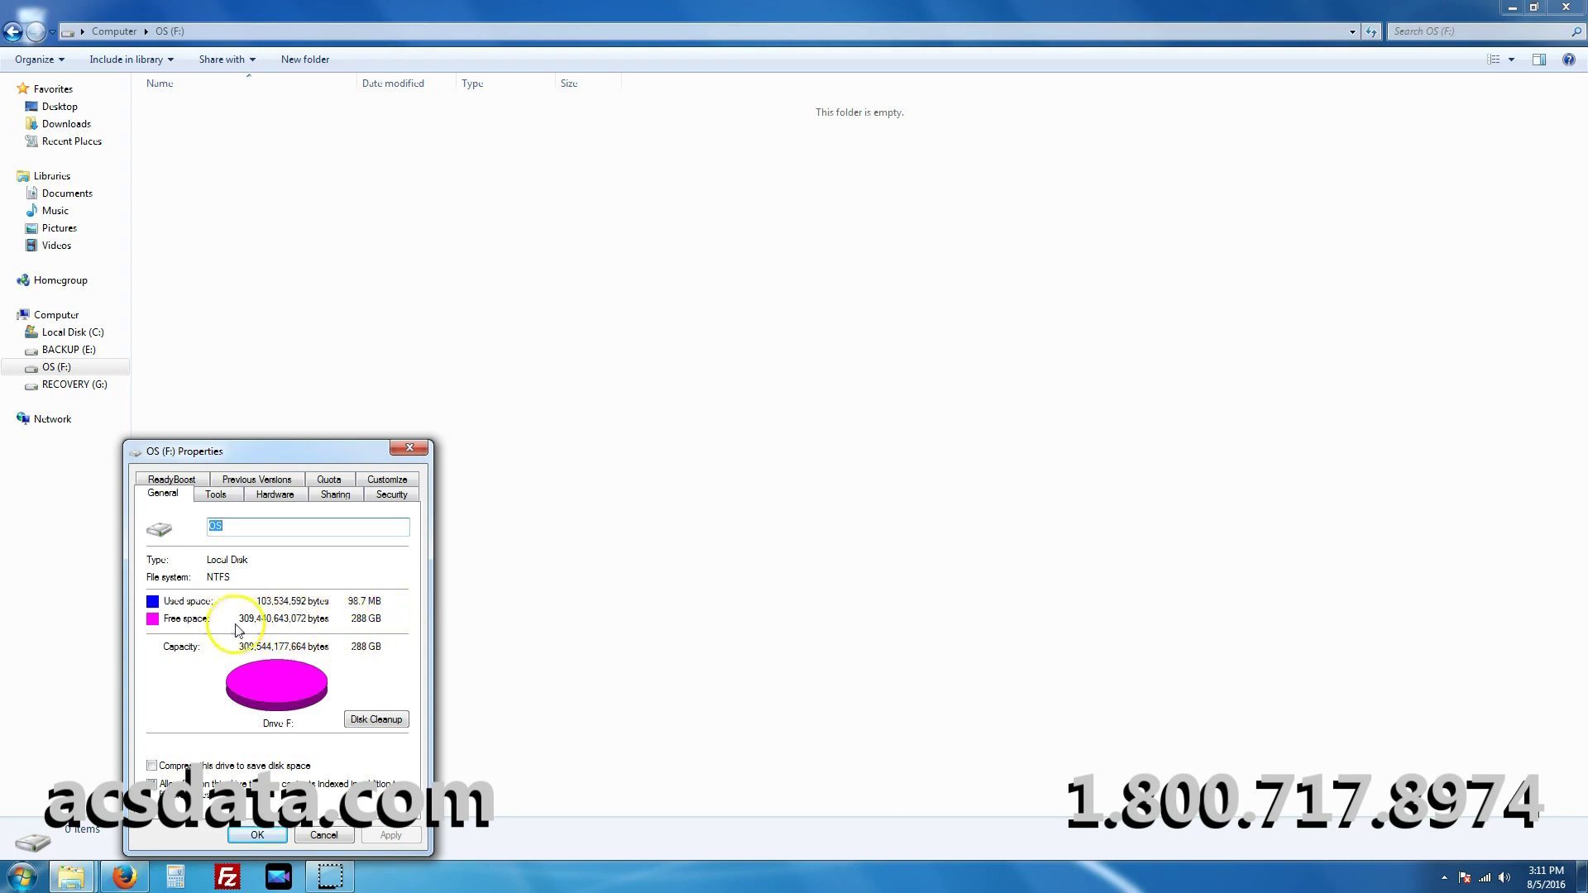
left_click(411, 449)
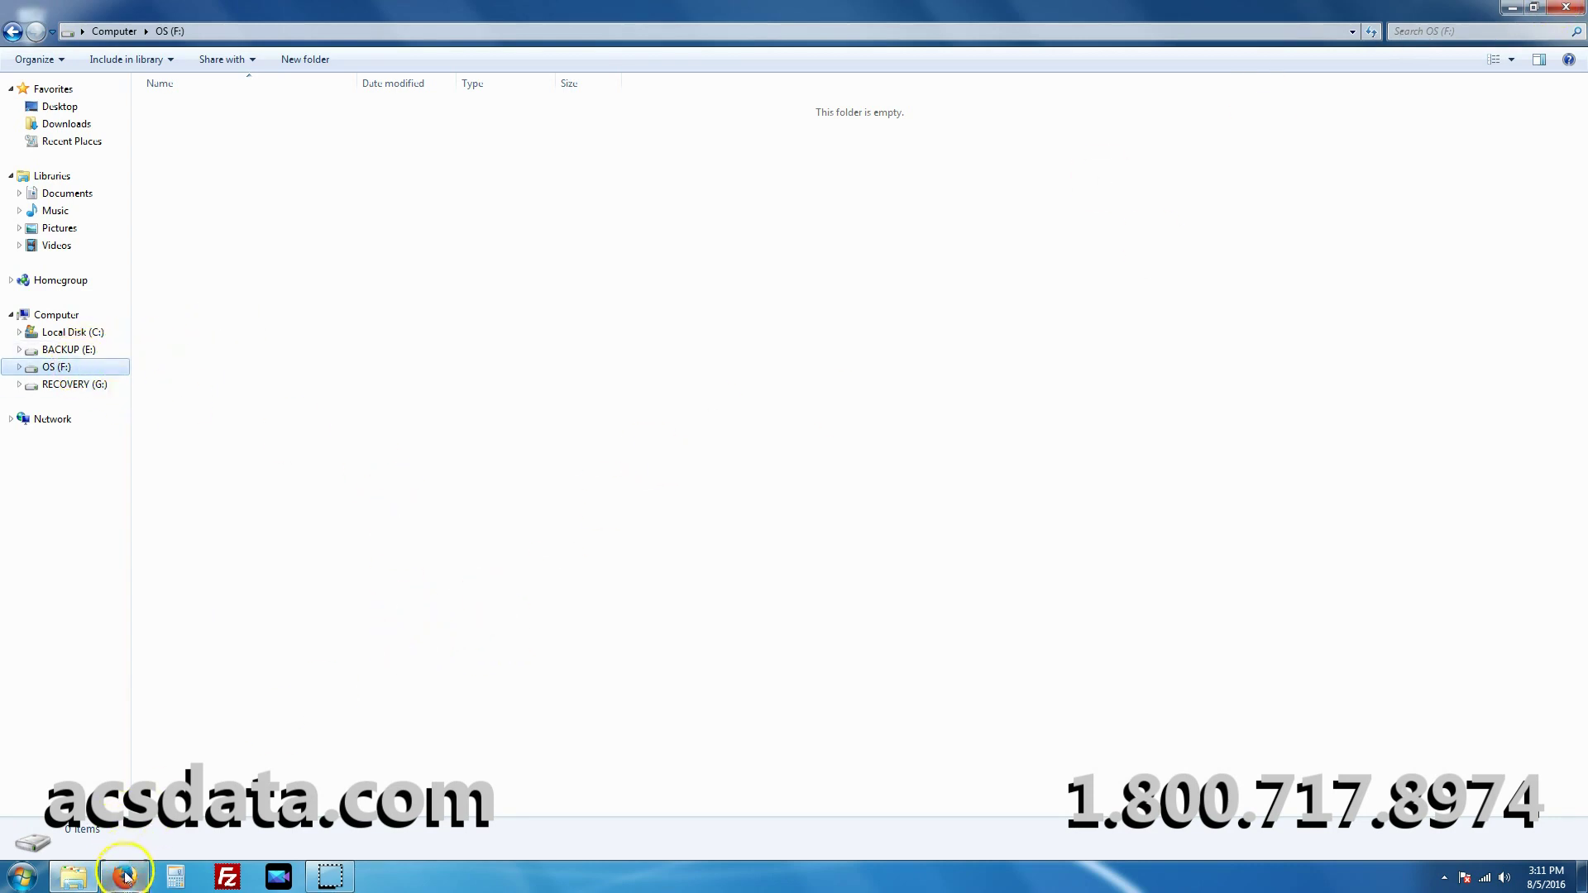
left_click(1513, 9)
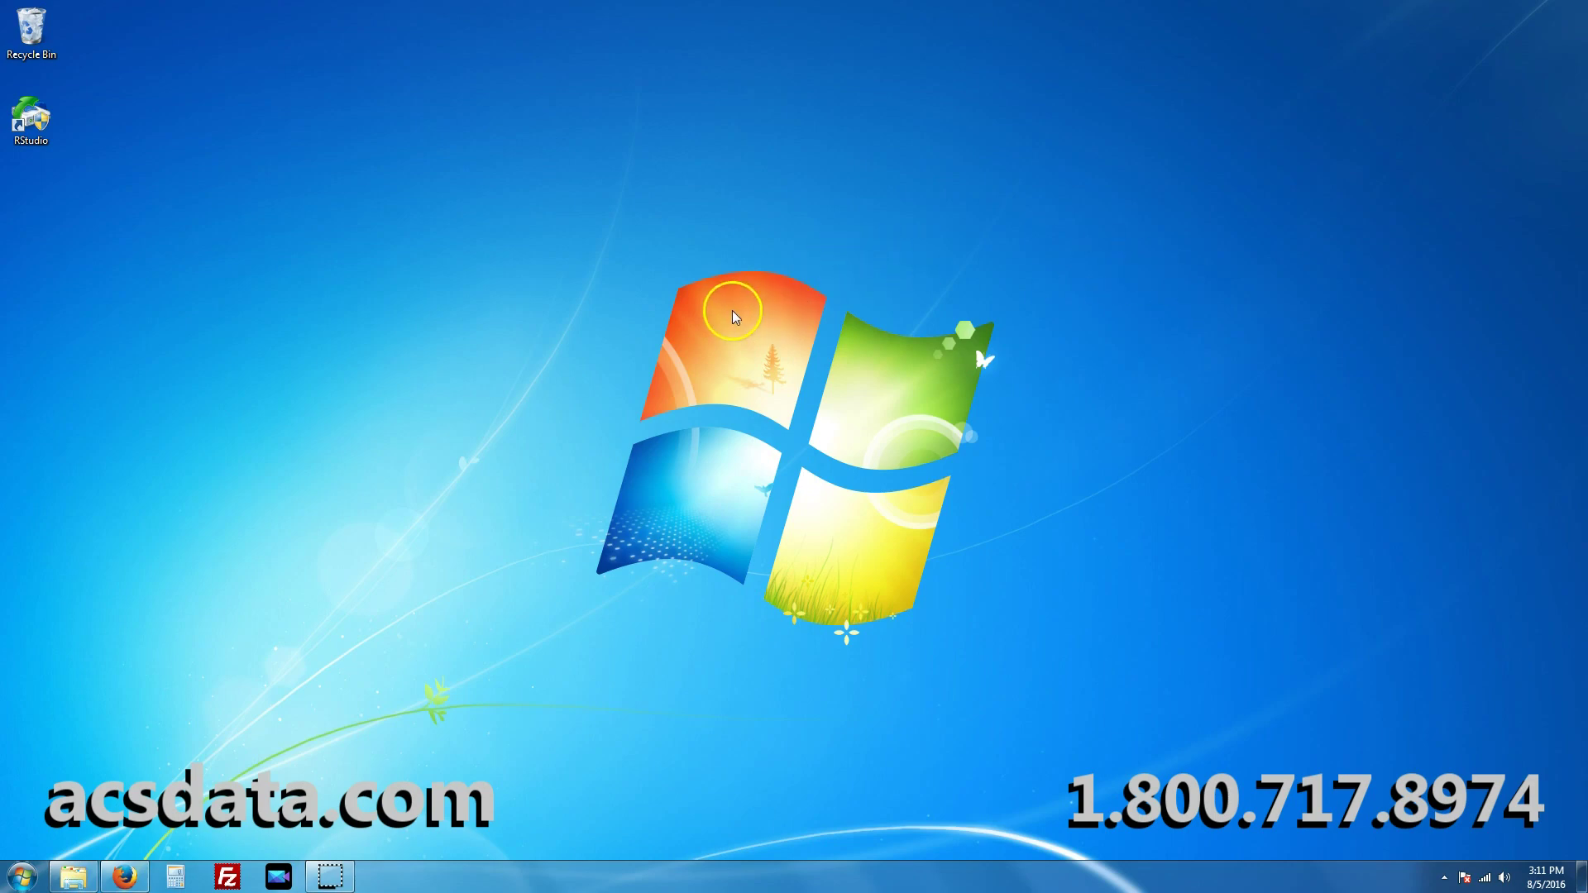
Switch to Firefox and open the R-Studio product page on the R-Tools Technology website.
left_click(861, 310)
left_click(767, 281)
left_click(129, 880)
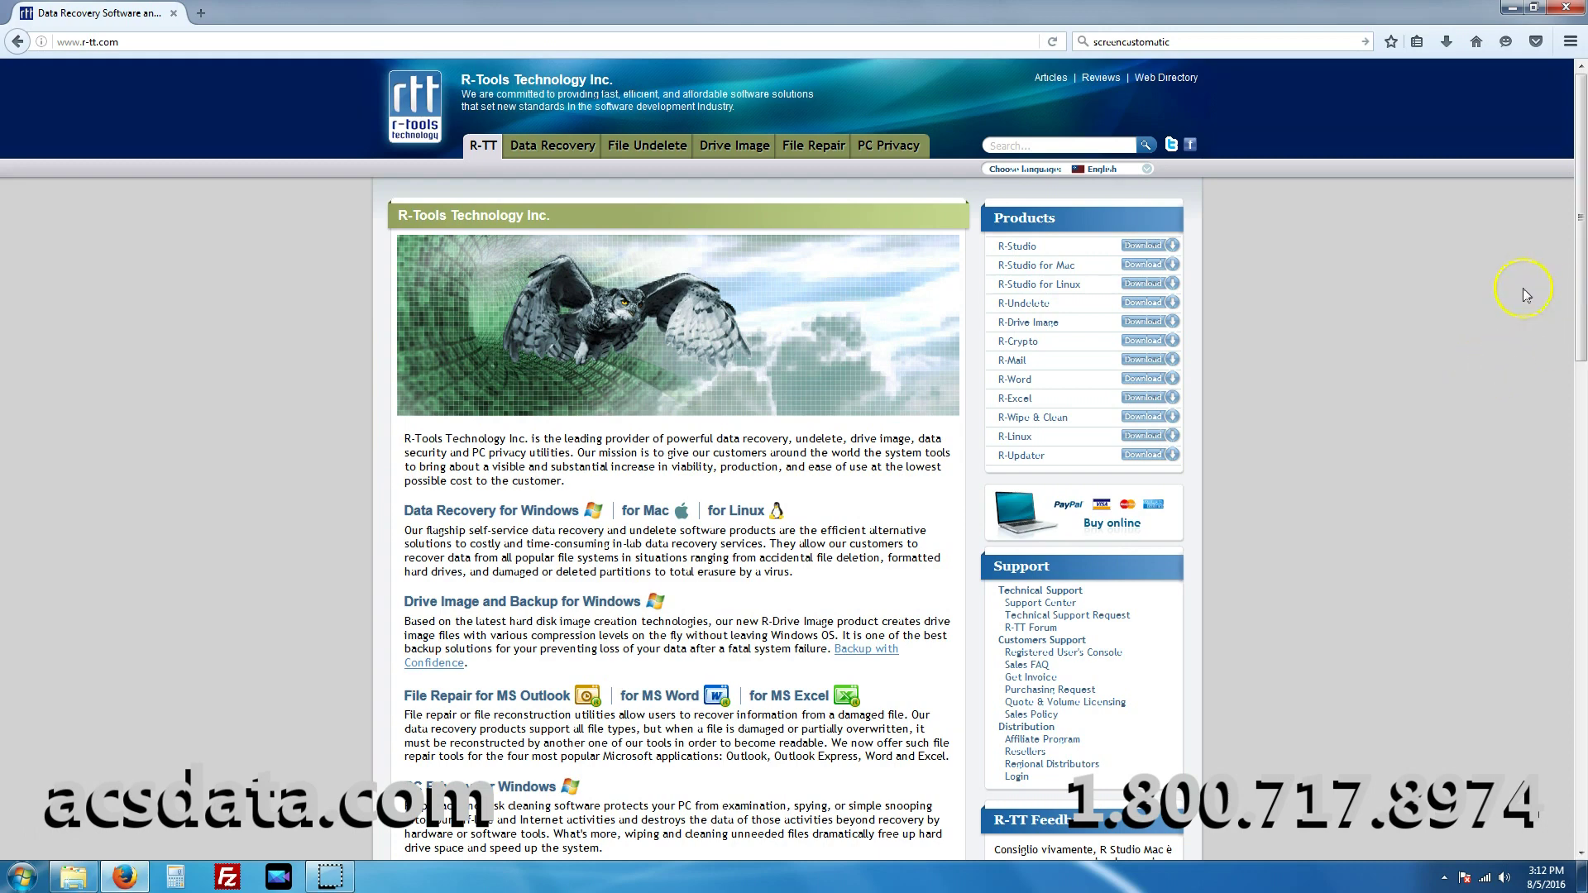
left_click(207, 398)
left_click(220, 384)
left_click(1028, 250)
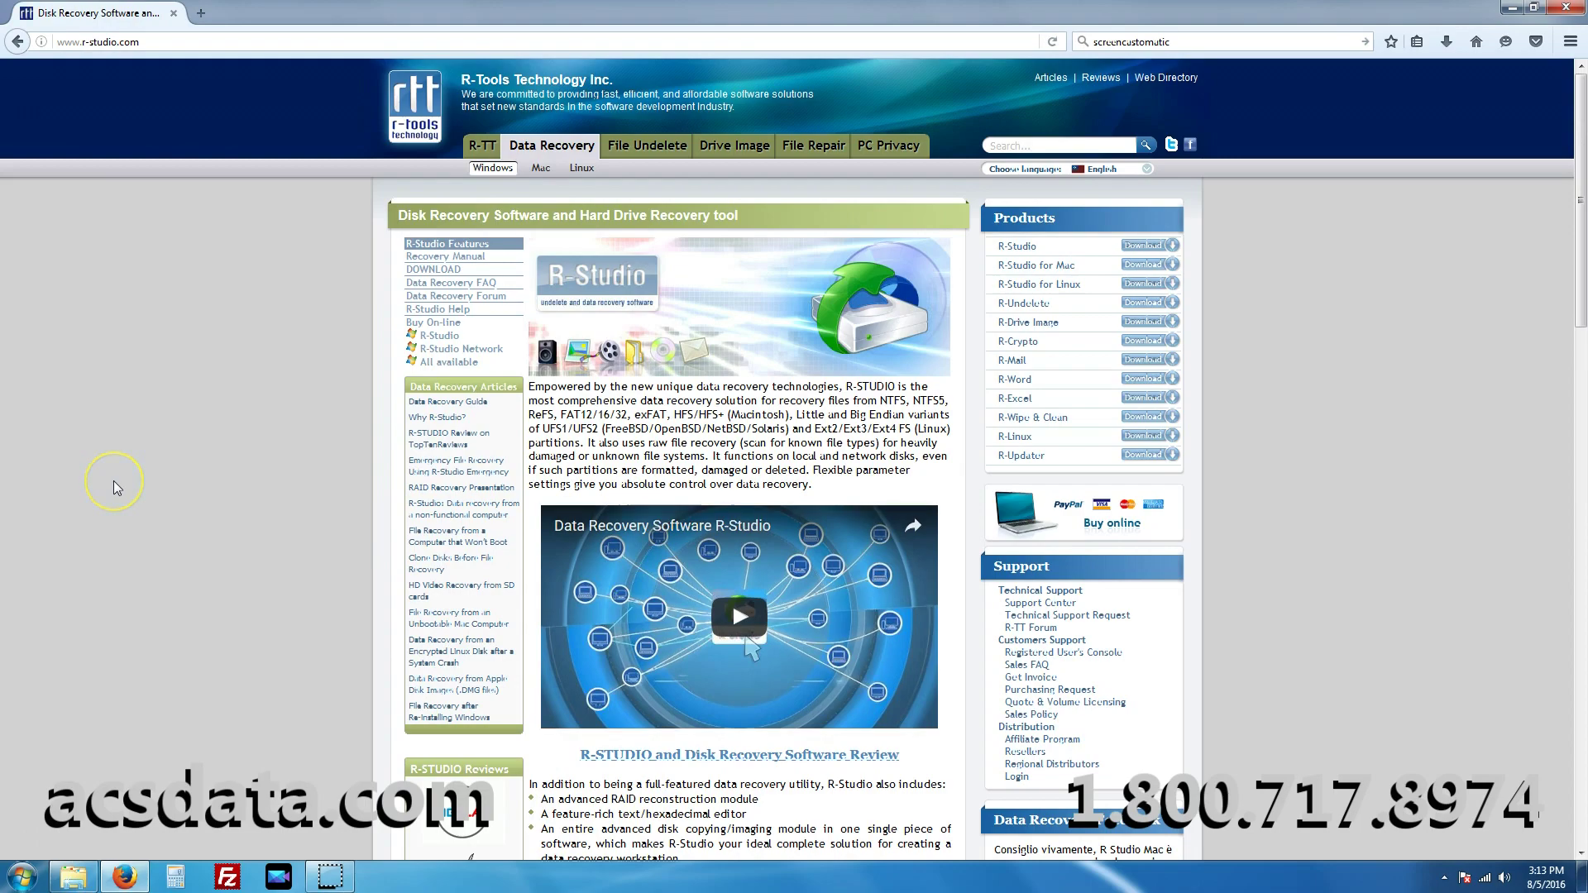
Read through the R-Studio page, examining its recovery capabilities, feature list and edition price table.
scroll(112, 483, "down", 4)
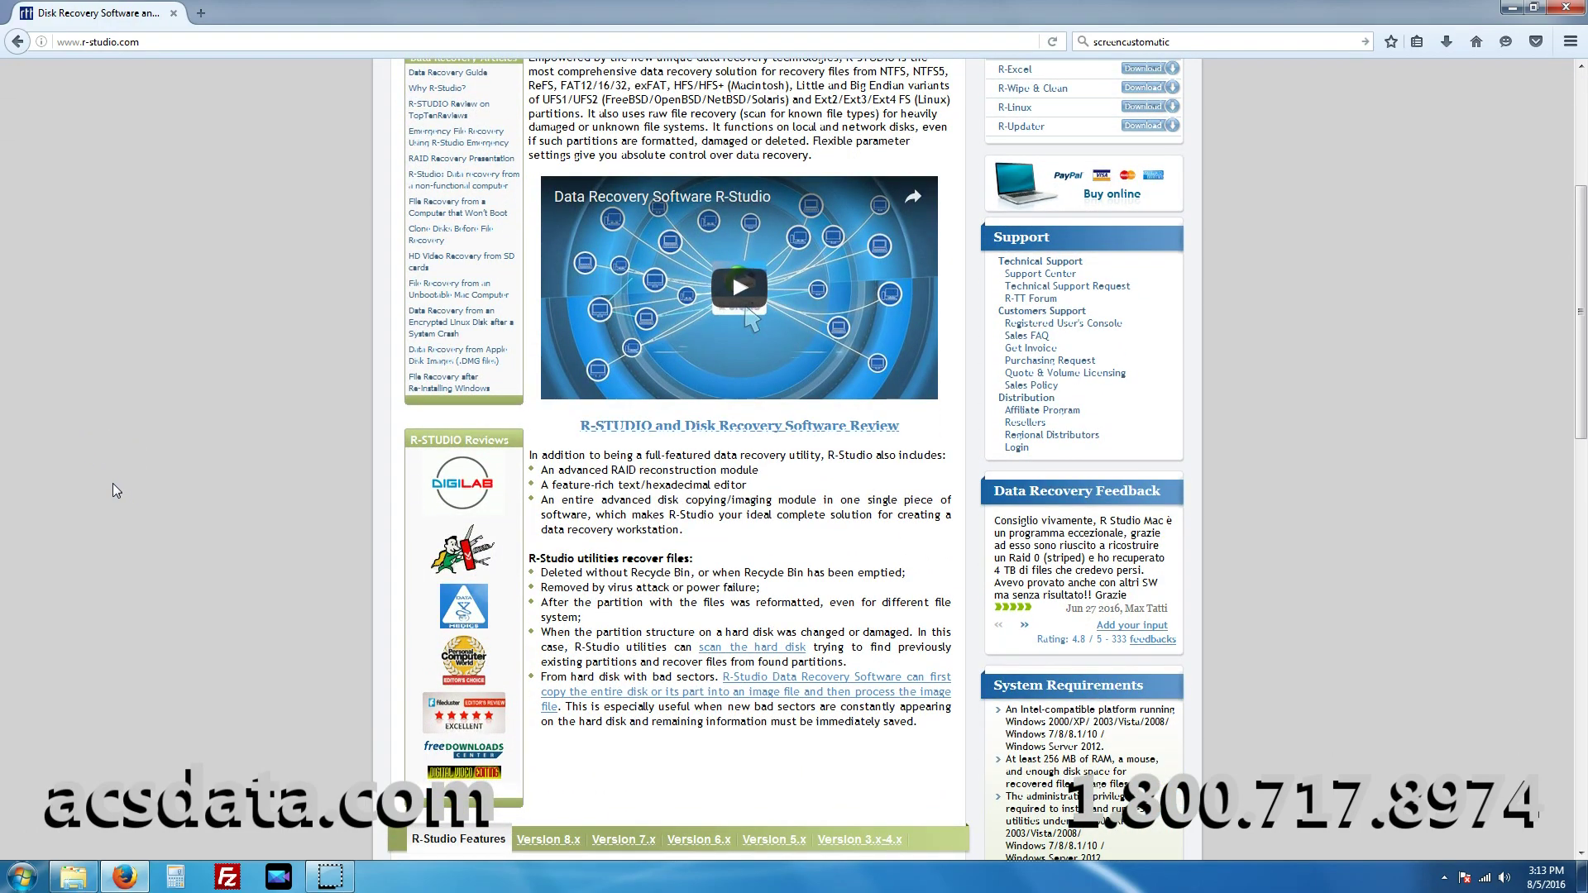
scroll(113, 483, "up", 2)
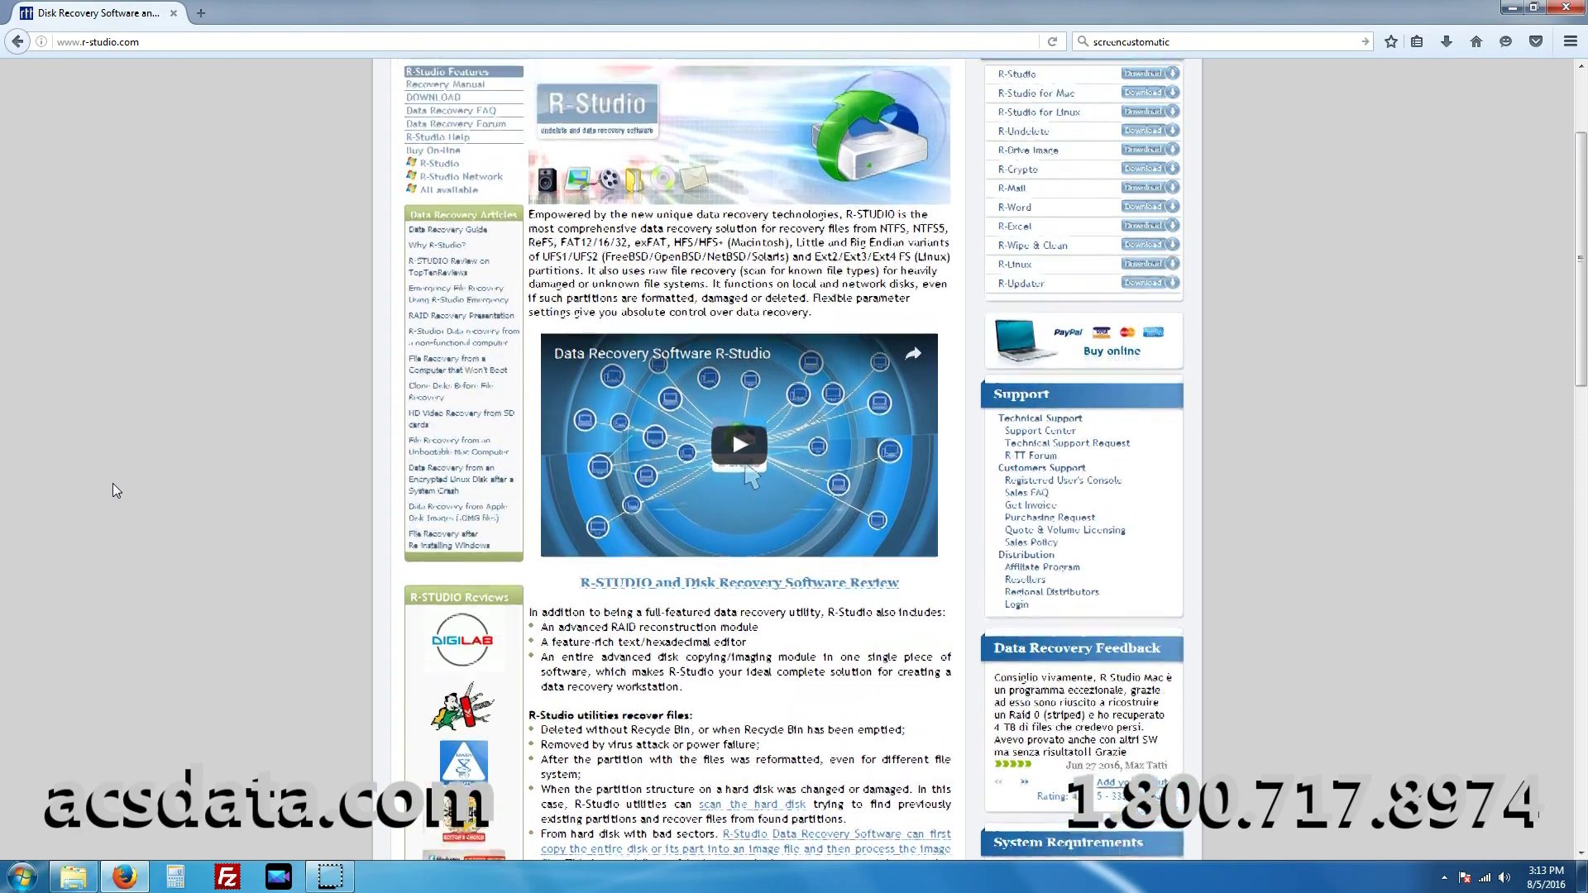
scroll(112, 483, "up", 2)
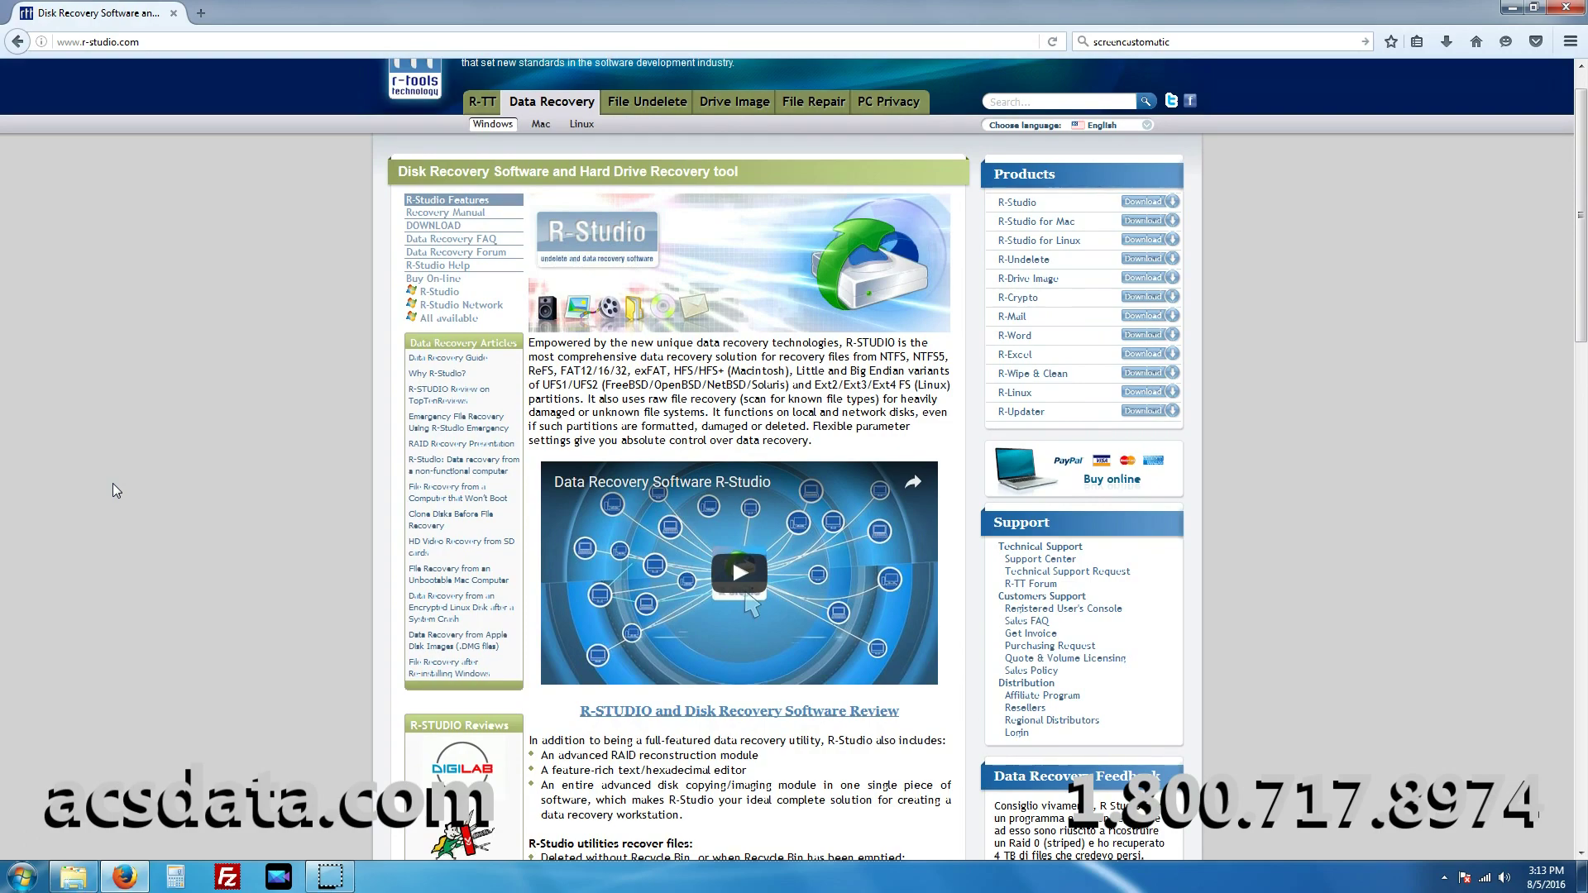
scroll(113, 483, "down", 1)
scroll(112, 483, "up", 1)
scroll(113, 483, "down", 8)
scroll(113, 483, "down", 10)
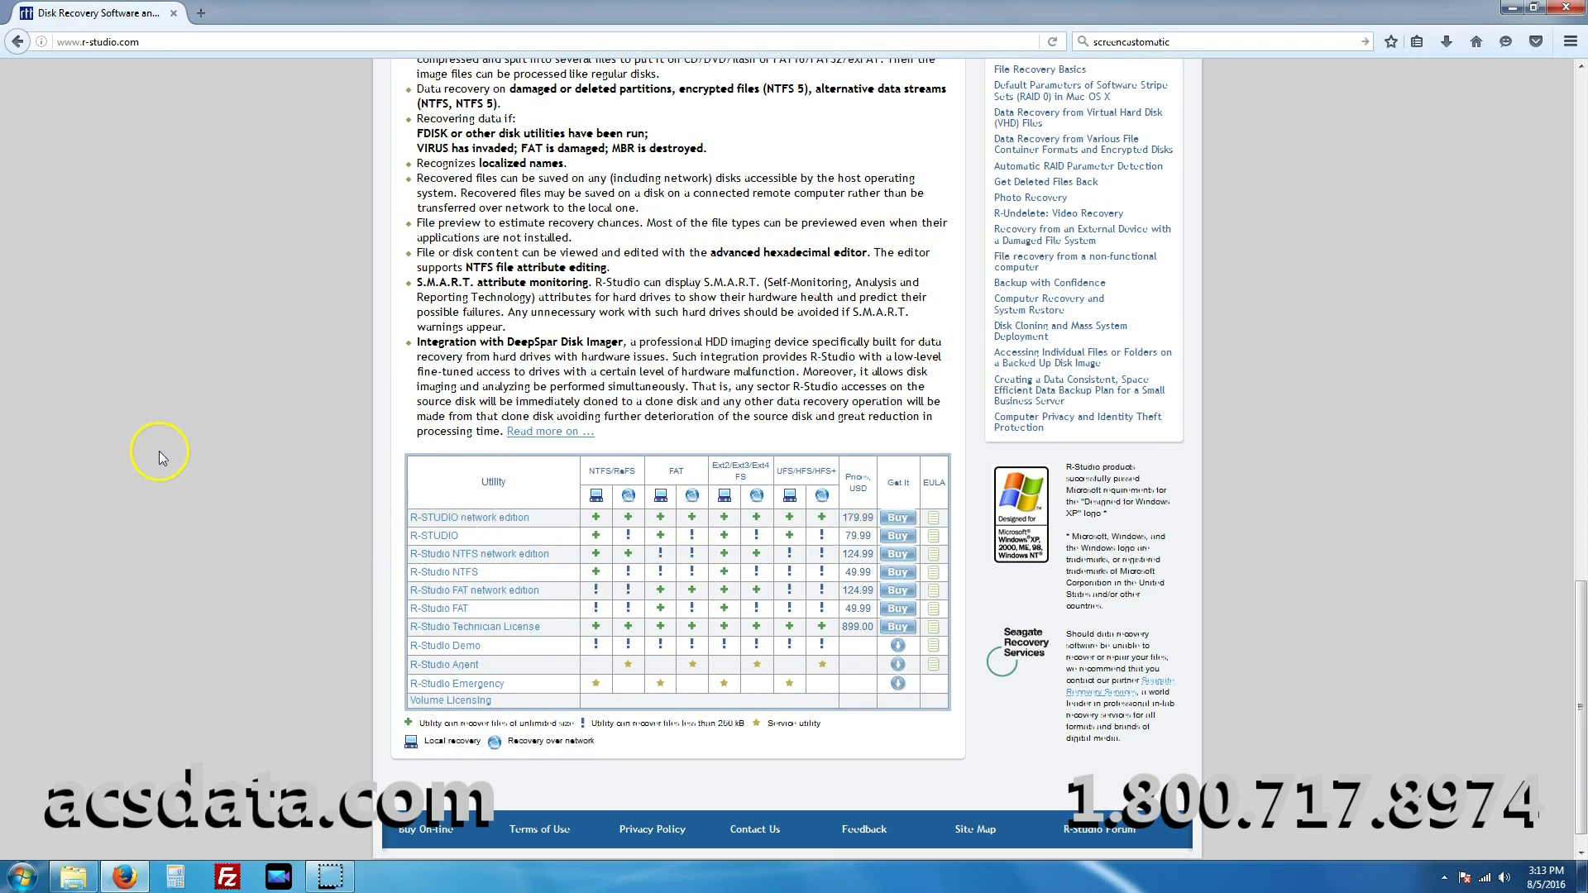
scroll(153, 460, "up", 2)
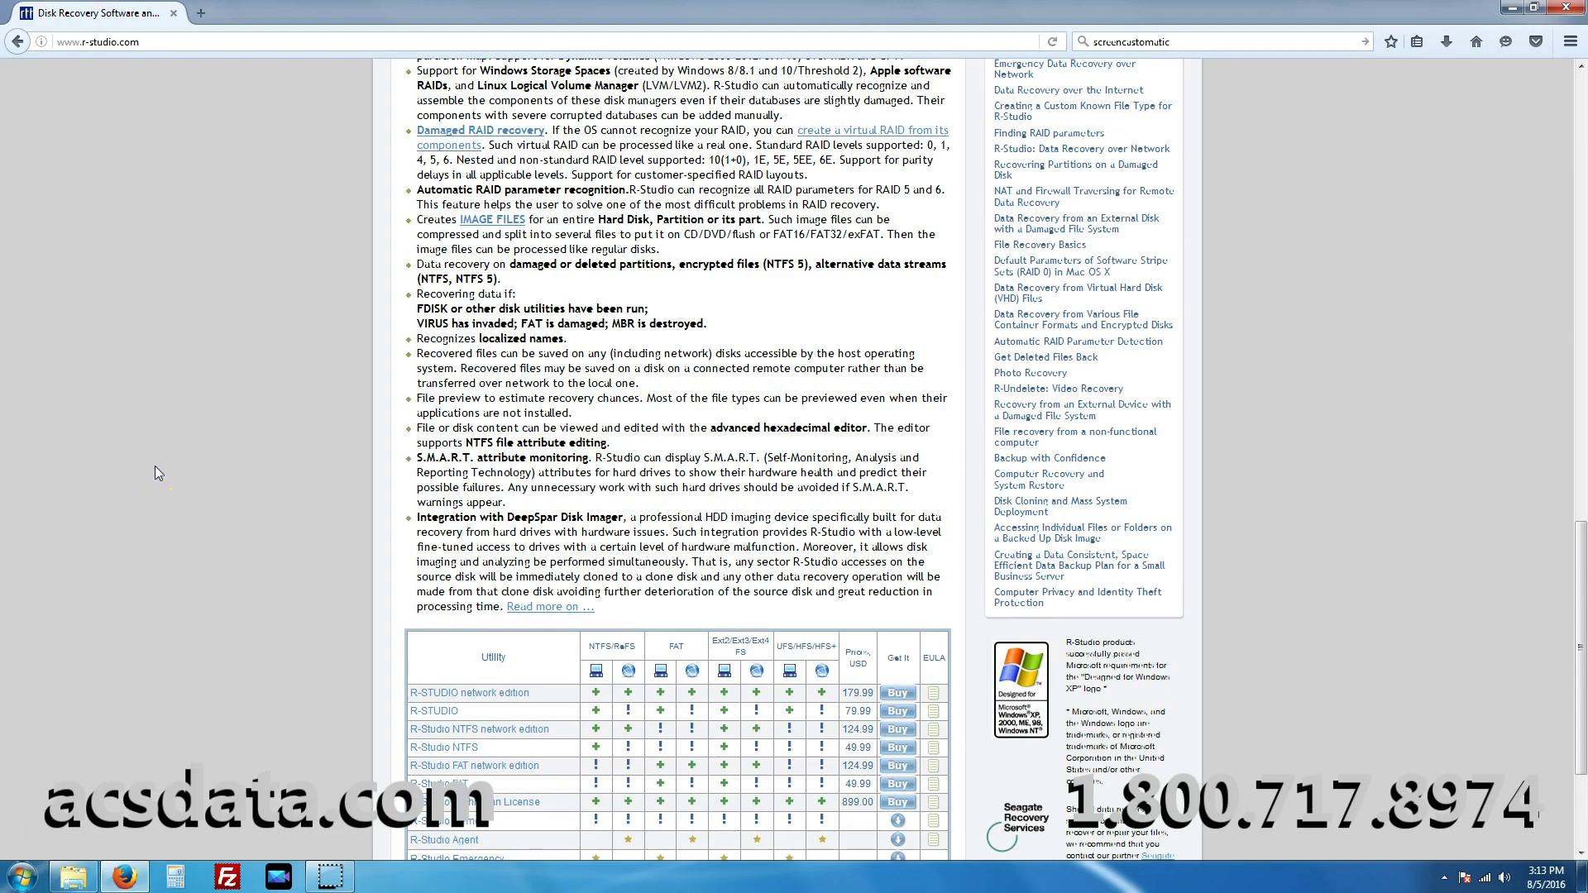
scroll(157, 493, "up", 4)
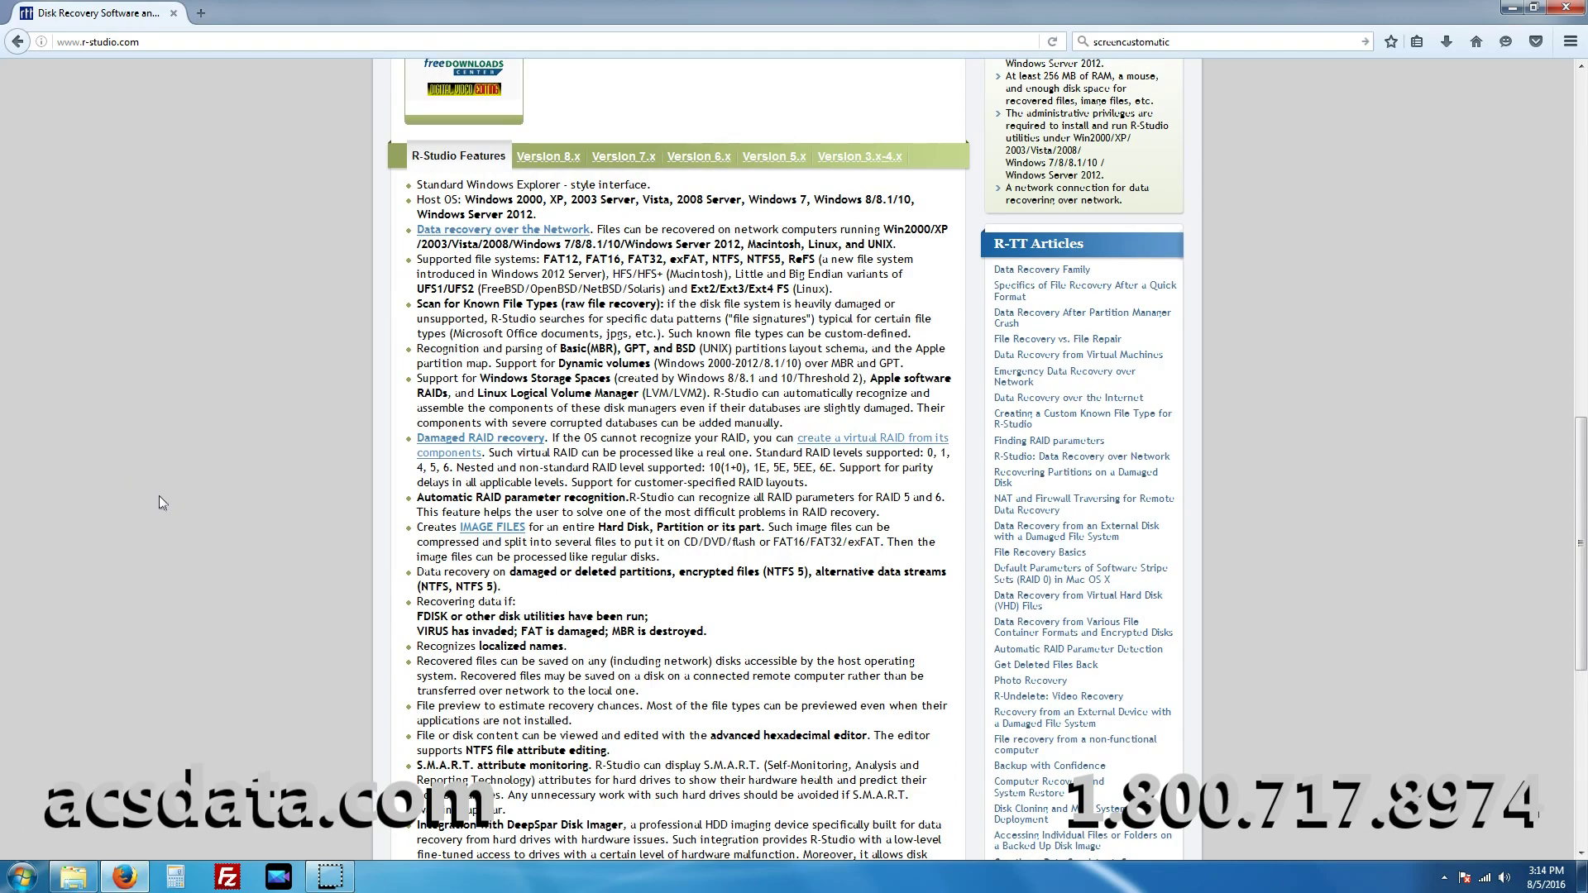
scroll(161, 502, "up", 6)
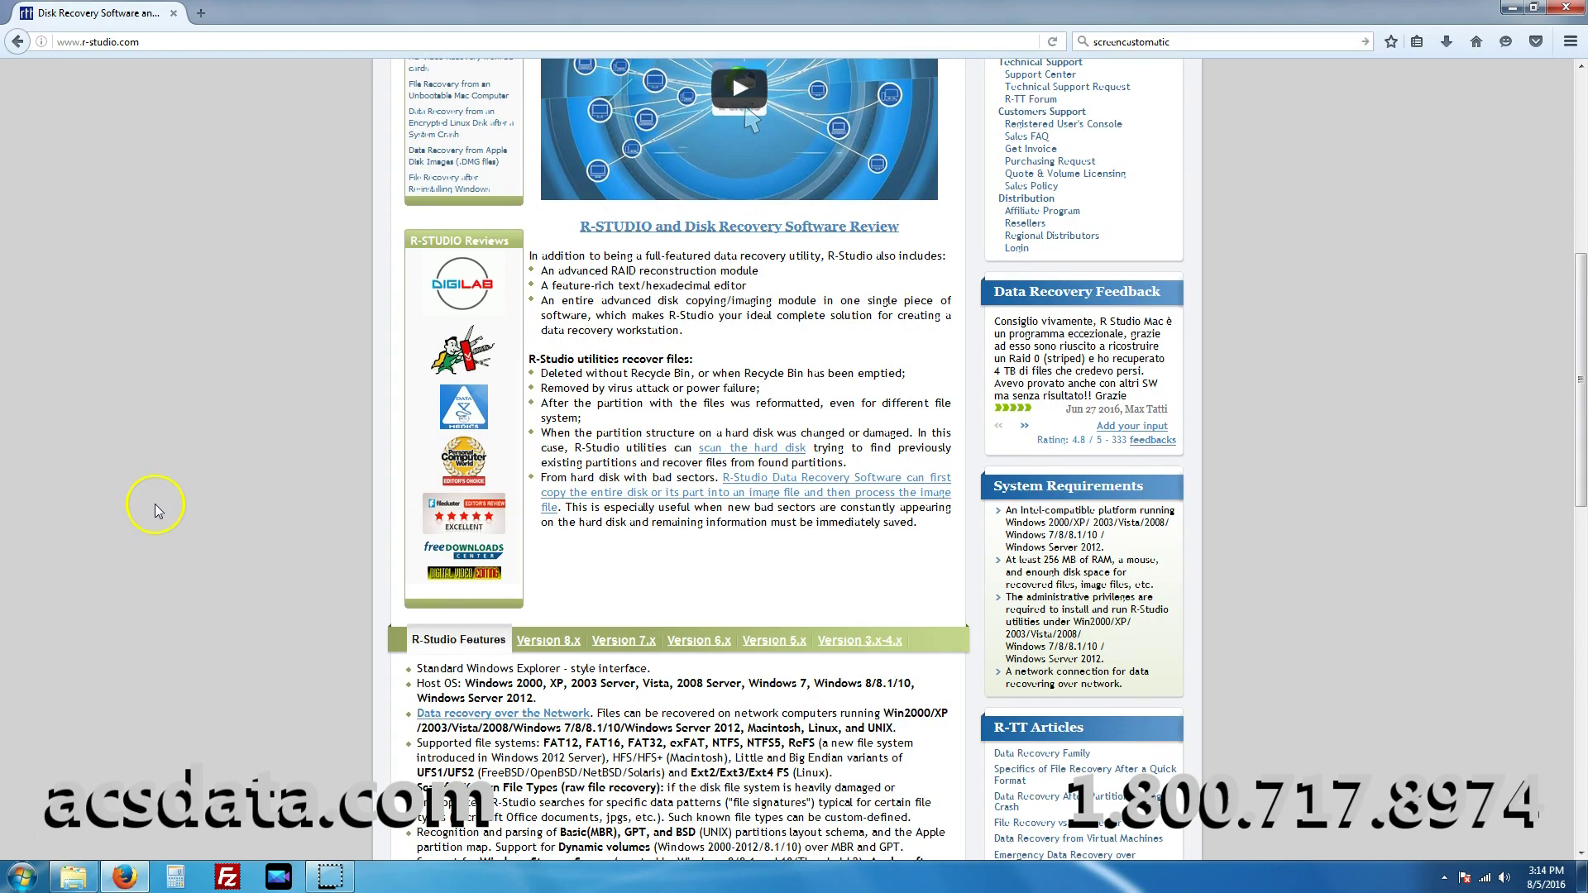
scroll(157, 504, "up", 3)
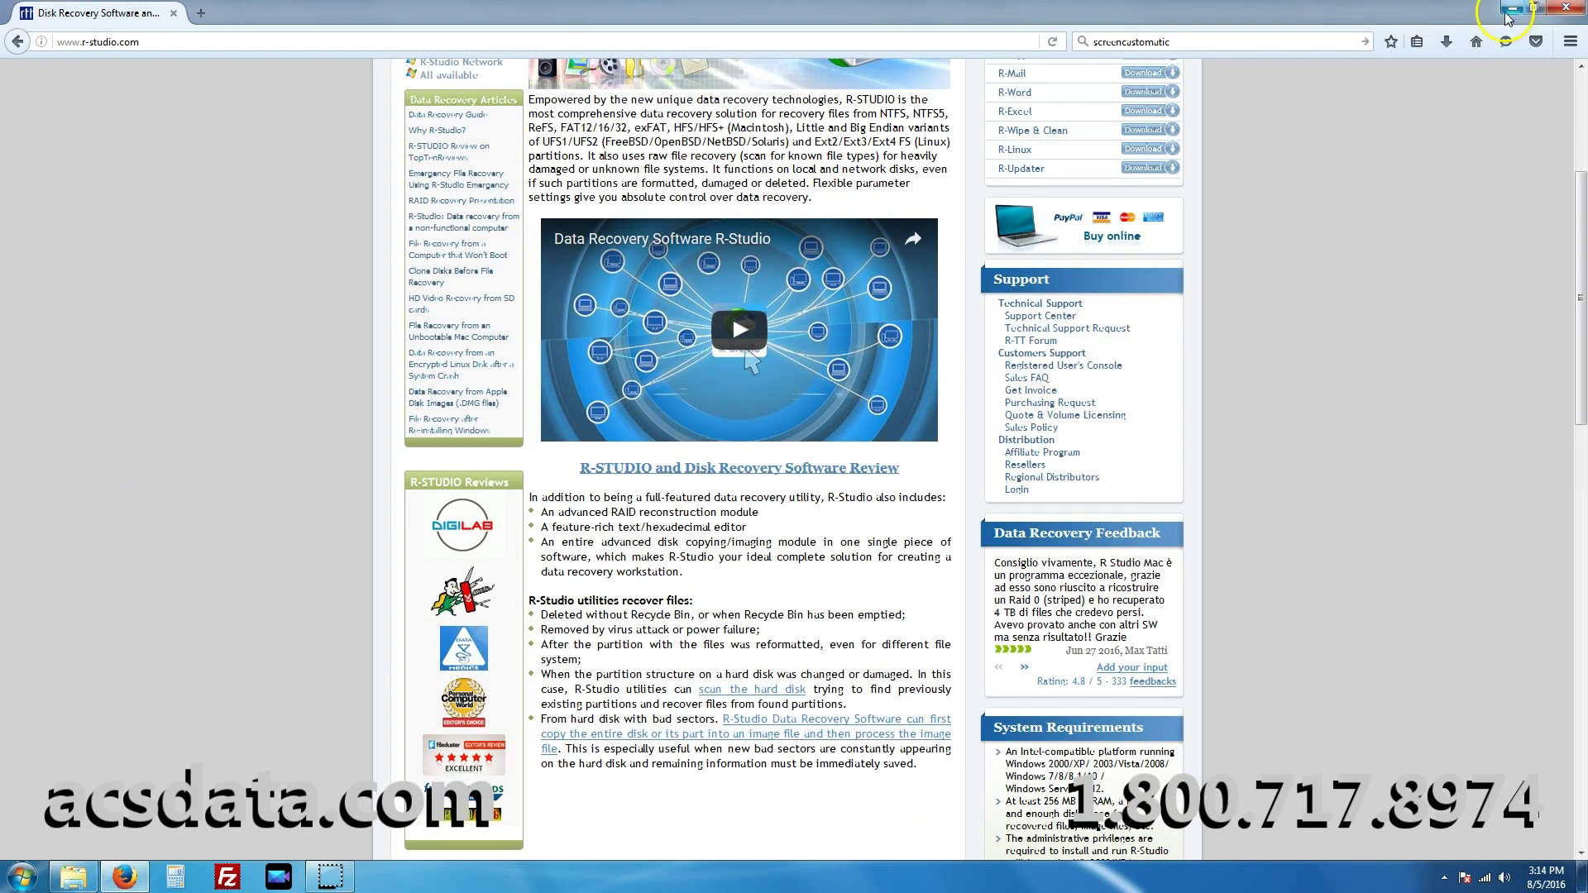
Minimize the open Explorer and browser windows and launch R-Studio from the desktop.
left_click(74, 876)
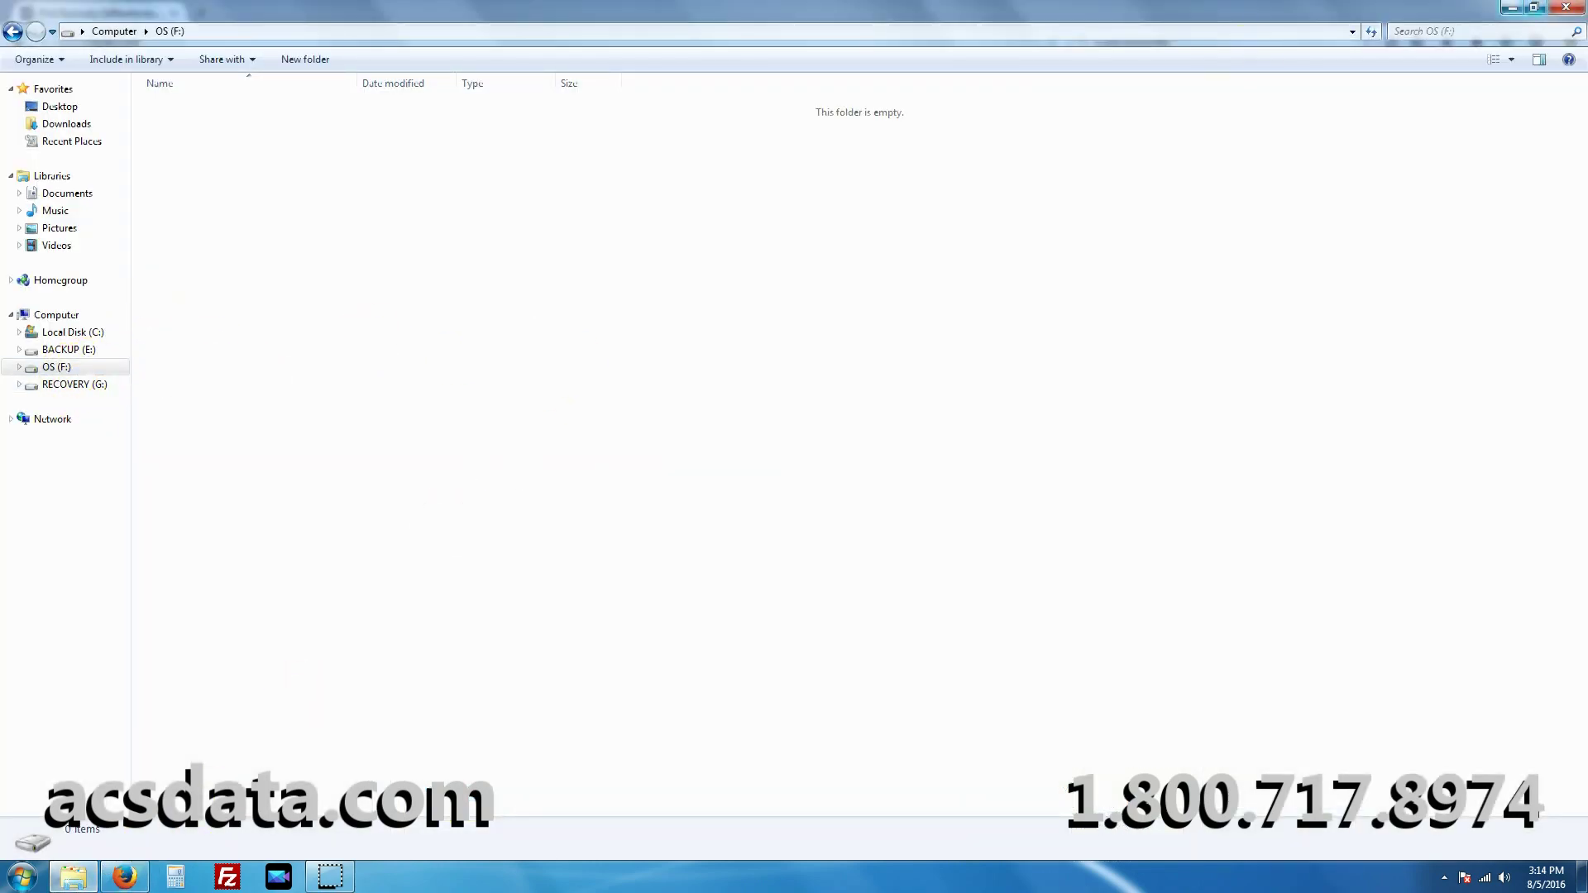
left_click(1511, 8)
left_click(1509, 10)
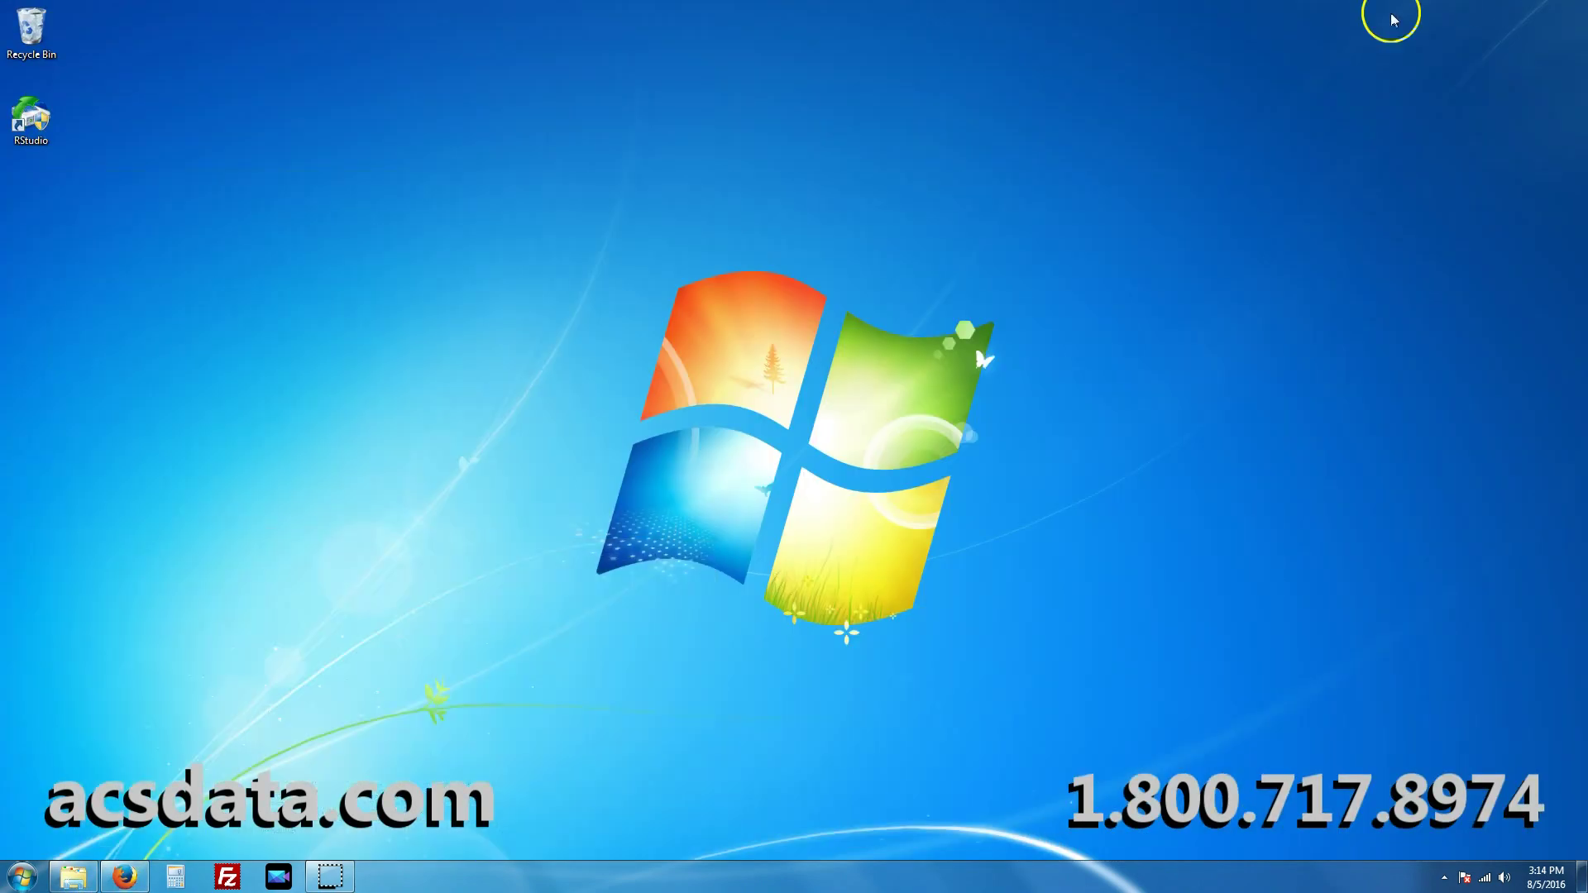
double_click(24, 124)
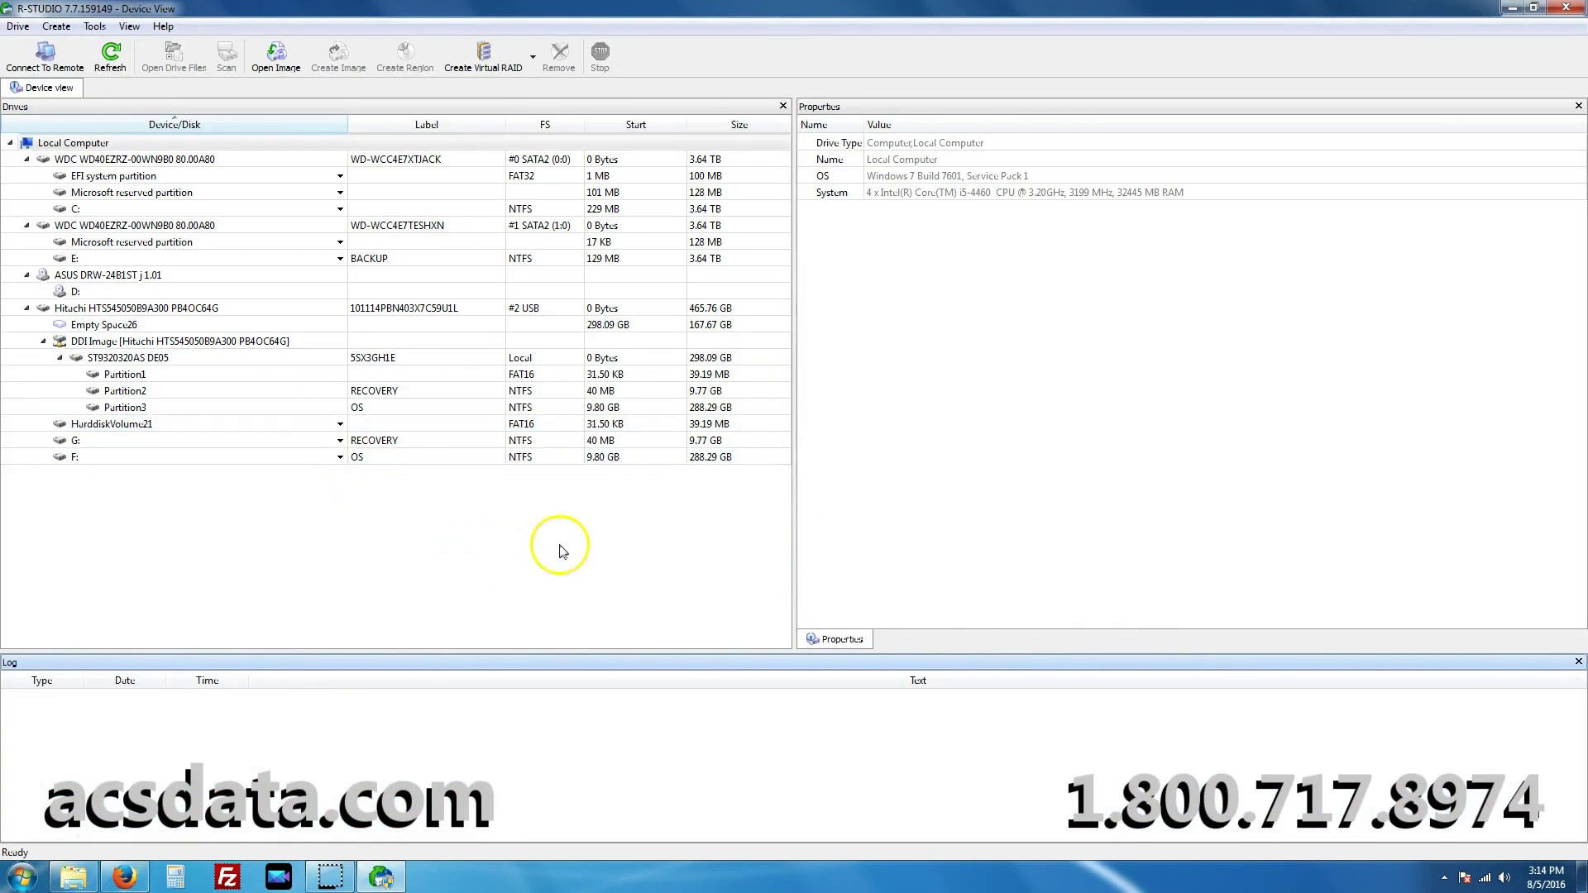
Inspect the Hitachi HTS545050B9A300 USB drive and collapse its DDI Image entry in the drive tree.
left_click(124, 307)
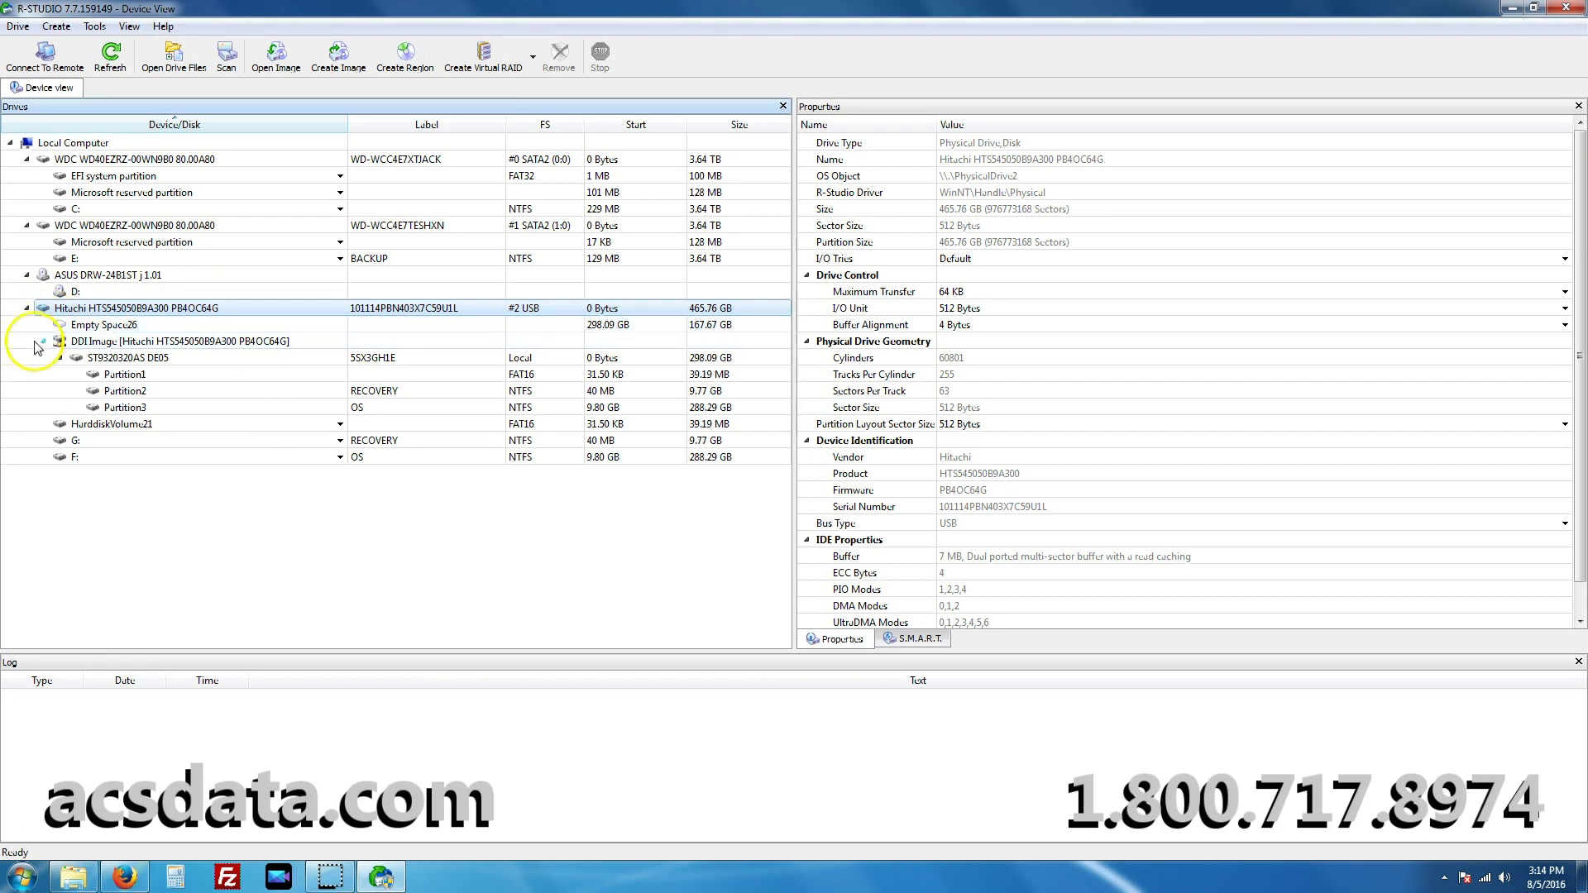
left_click(108, 342)
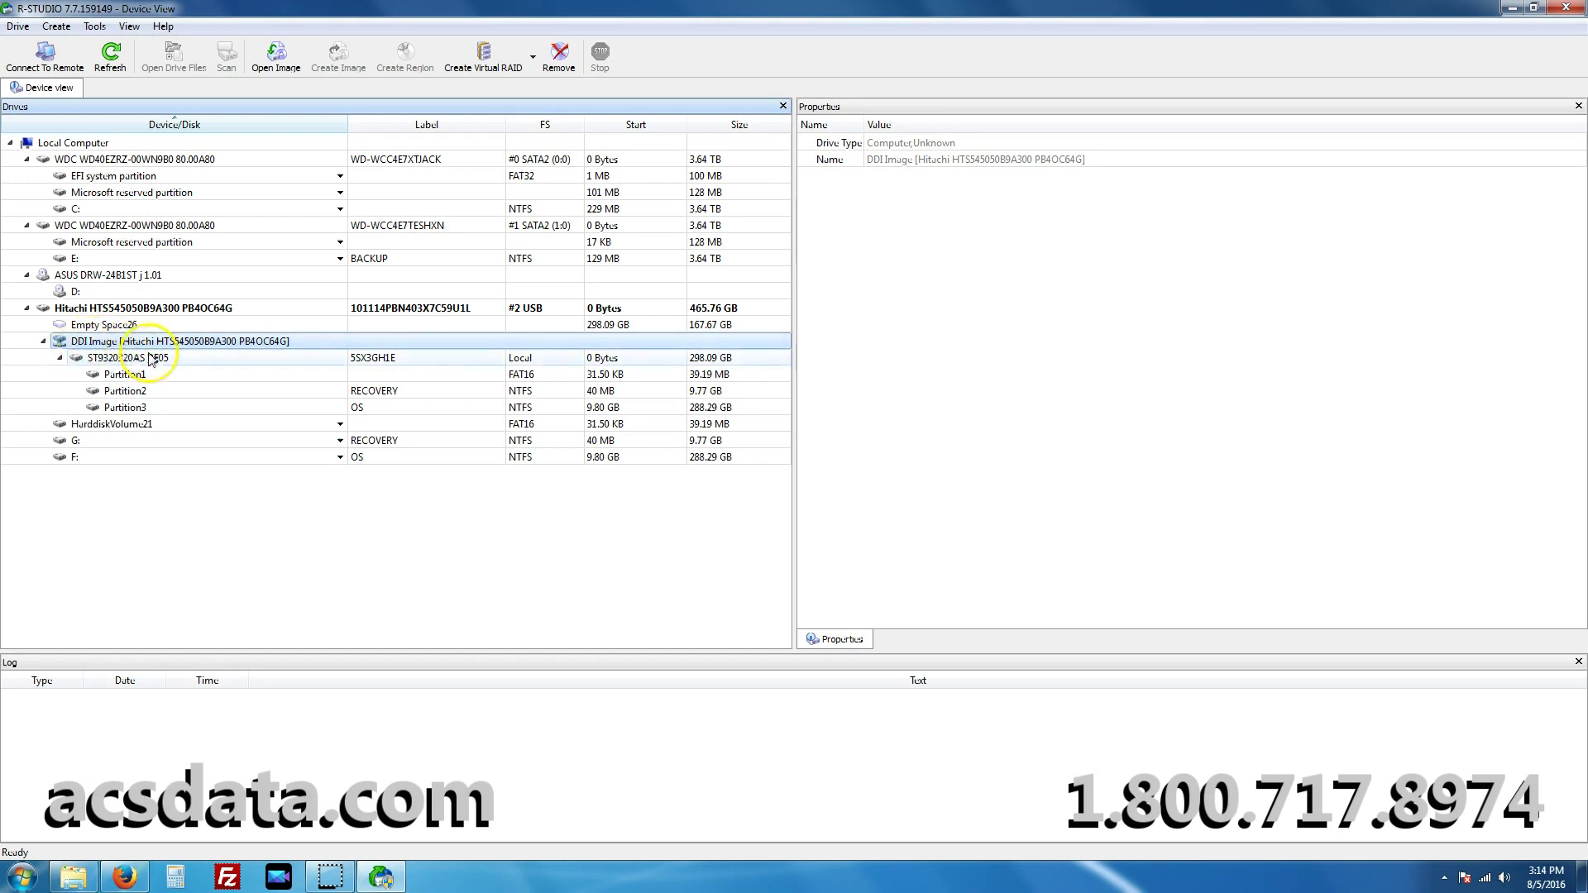
left_click(44, 342)
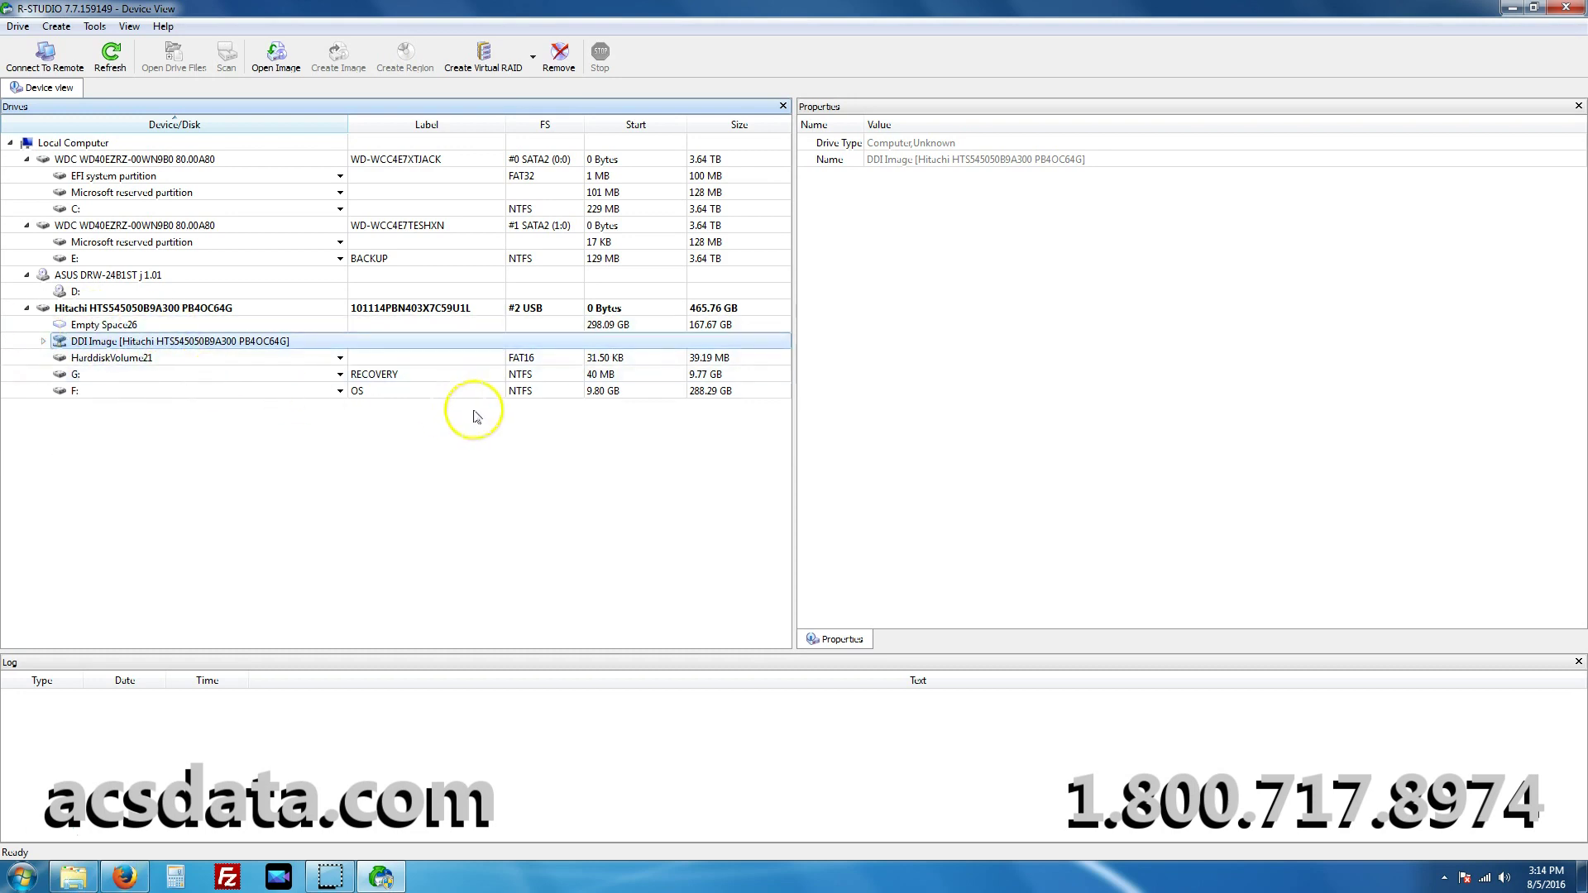
Open the files of the F: (OS) volume and inspect the $RECYCLE.BIN folder under Root.
left_click(375, 398)
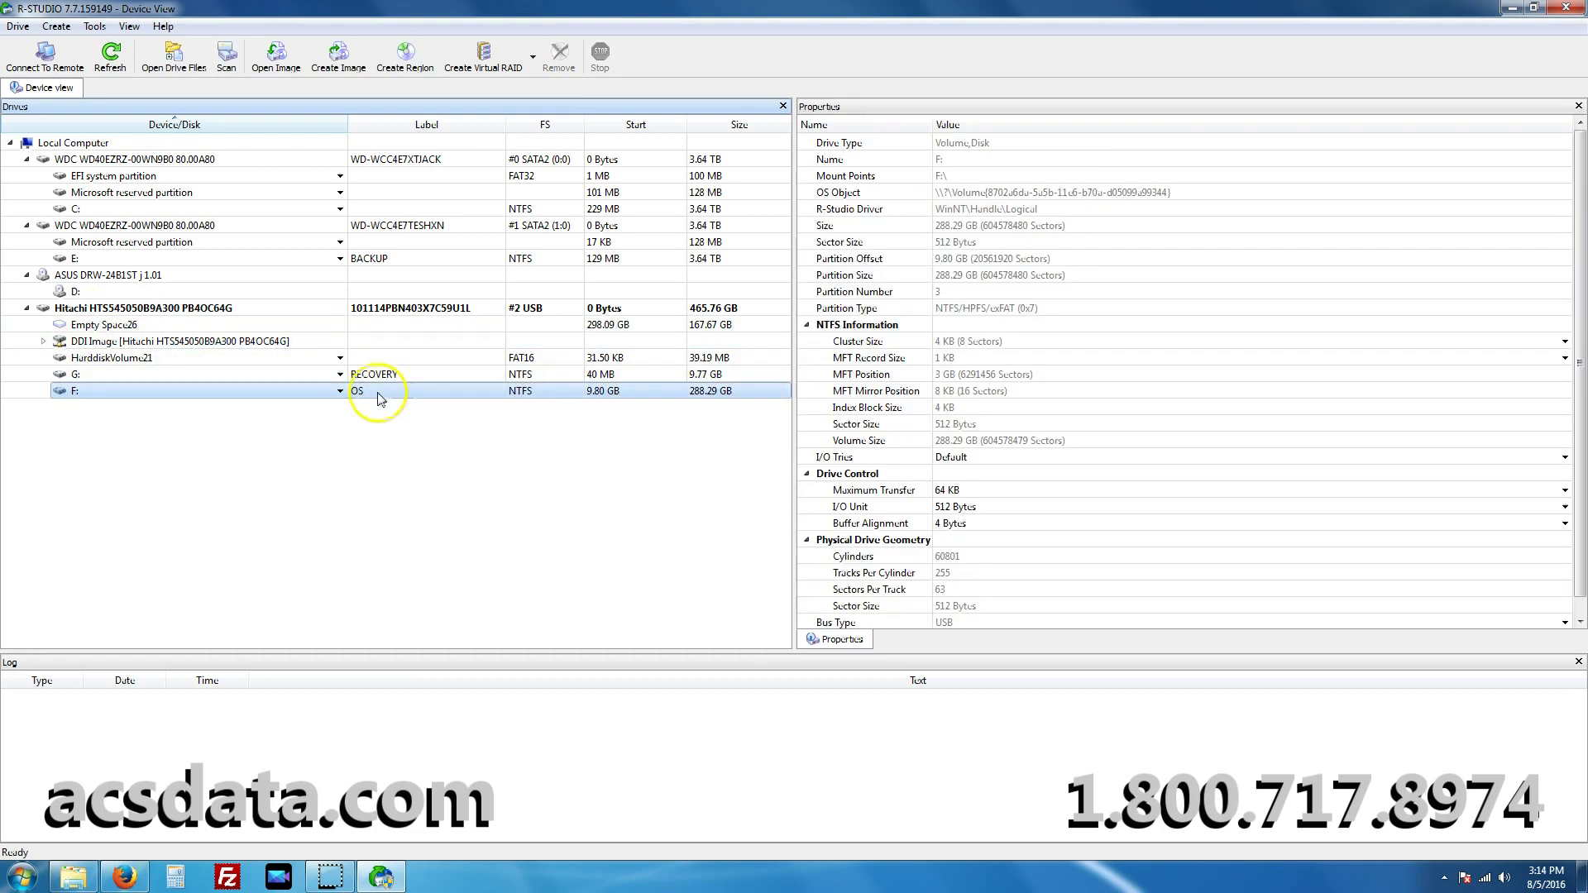
double_click(417, 397)
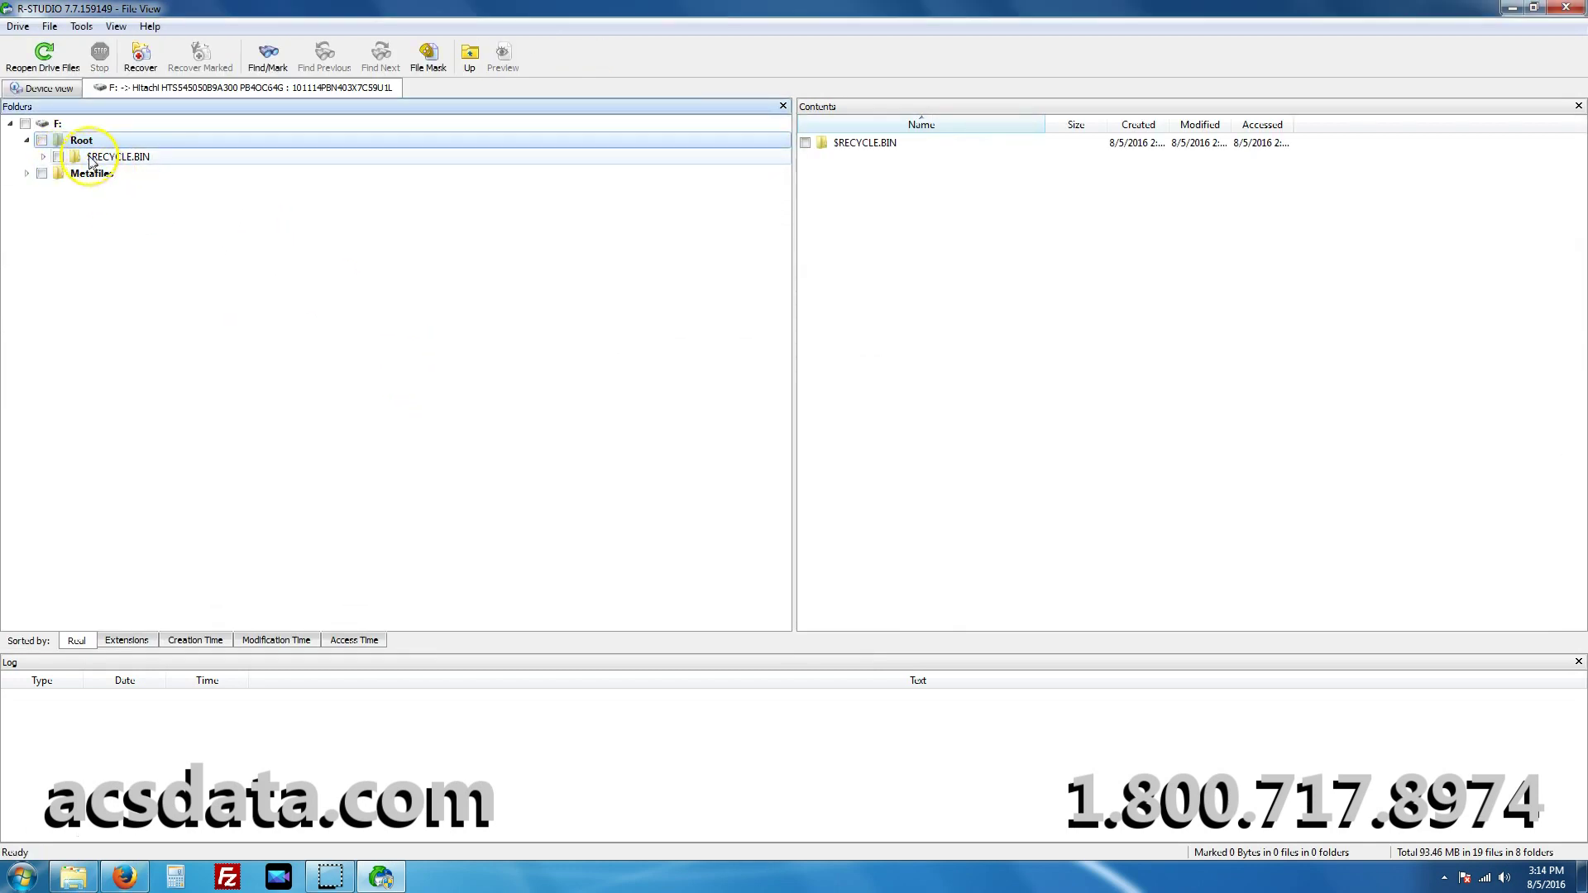
left_click(43, 156)
left_click(114, 175)
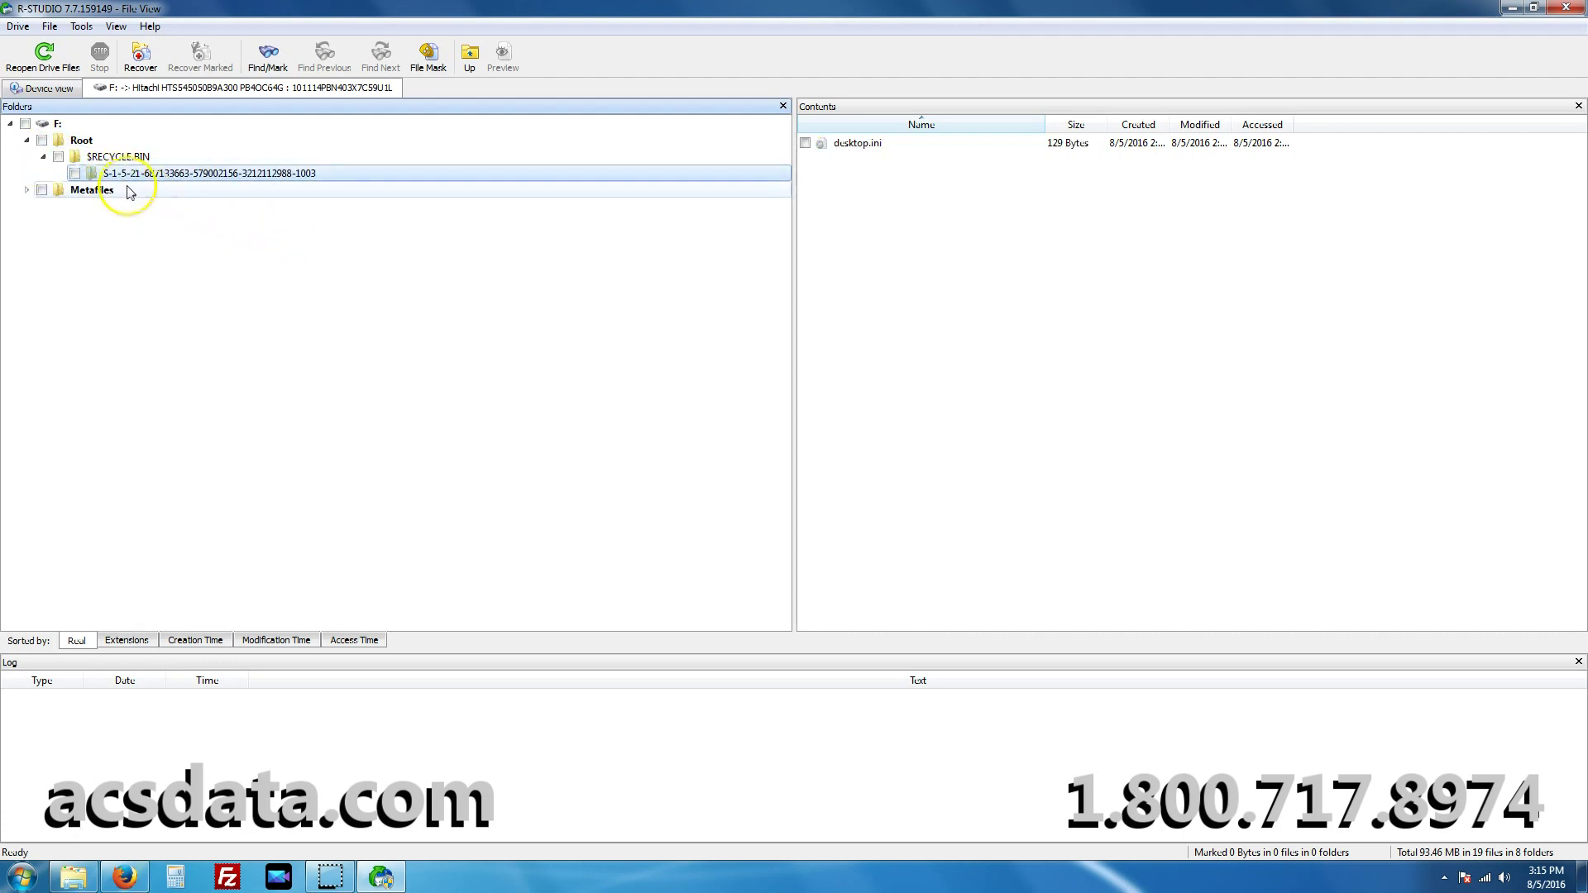
left_click(26, 141)
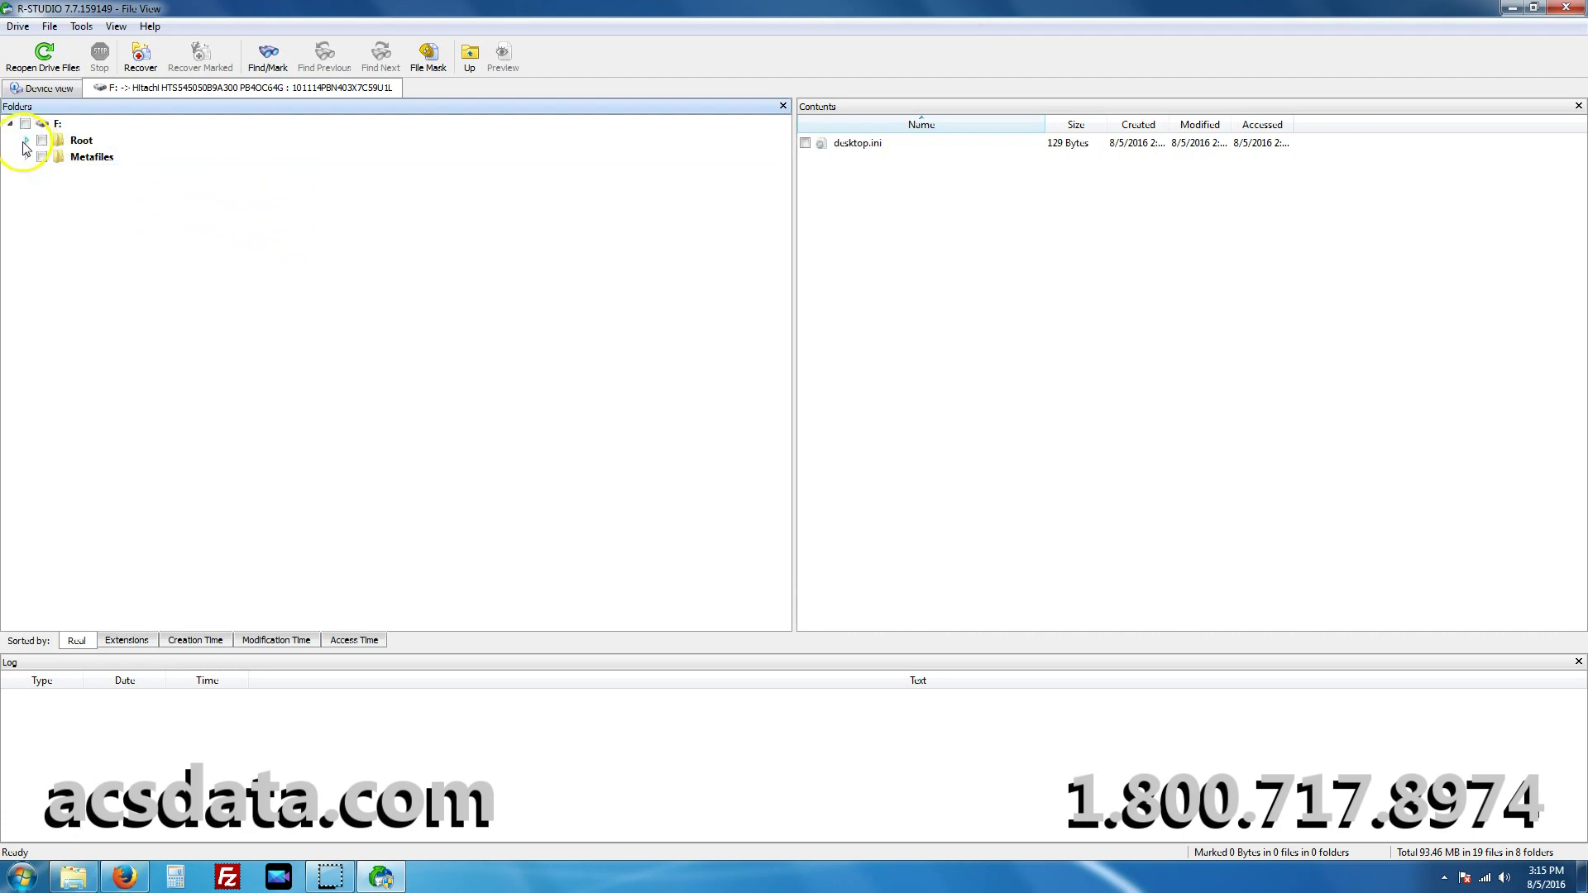
Mark the Root folder with its contents and close the F: volume's file view.
right_click(212, 86)
key("Escape")
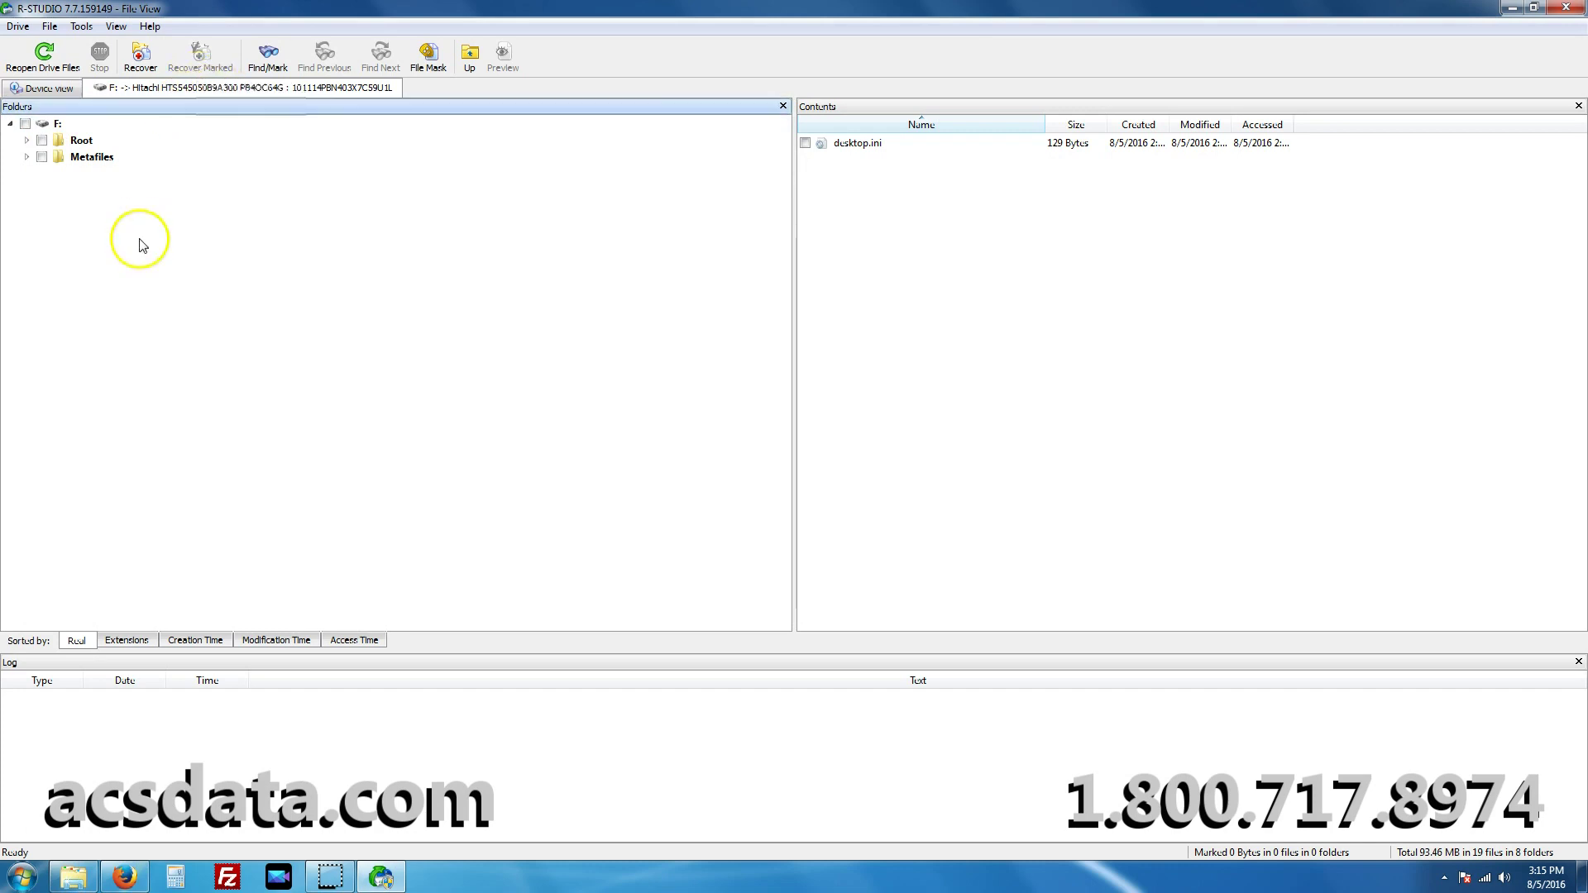
left_click(27, 140)
left_click(42, 141)
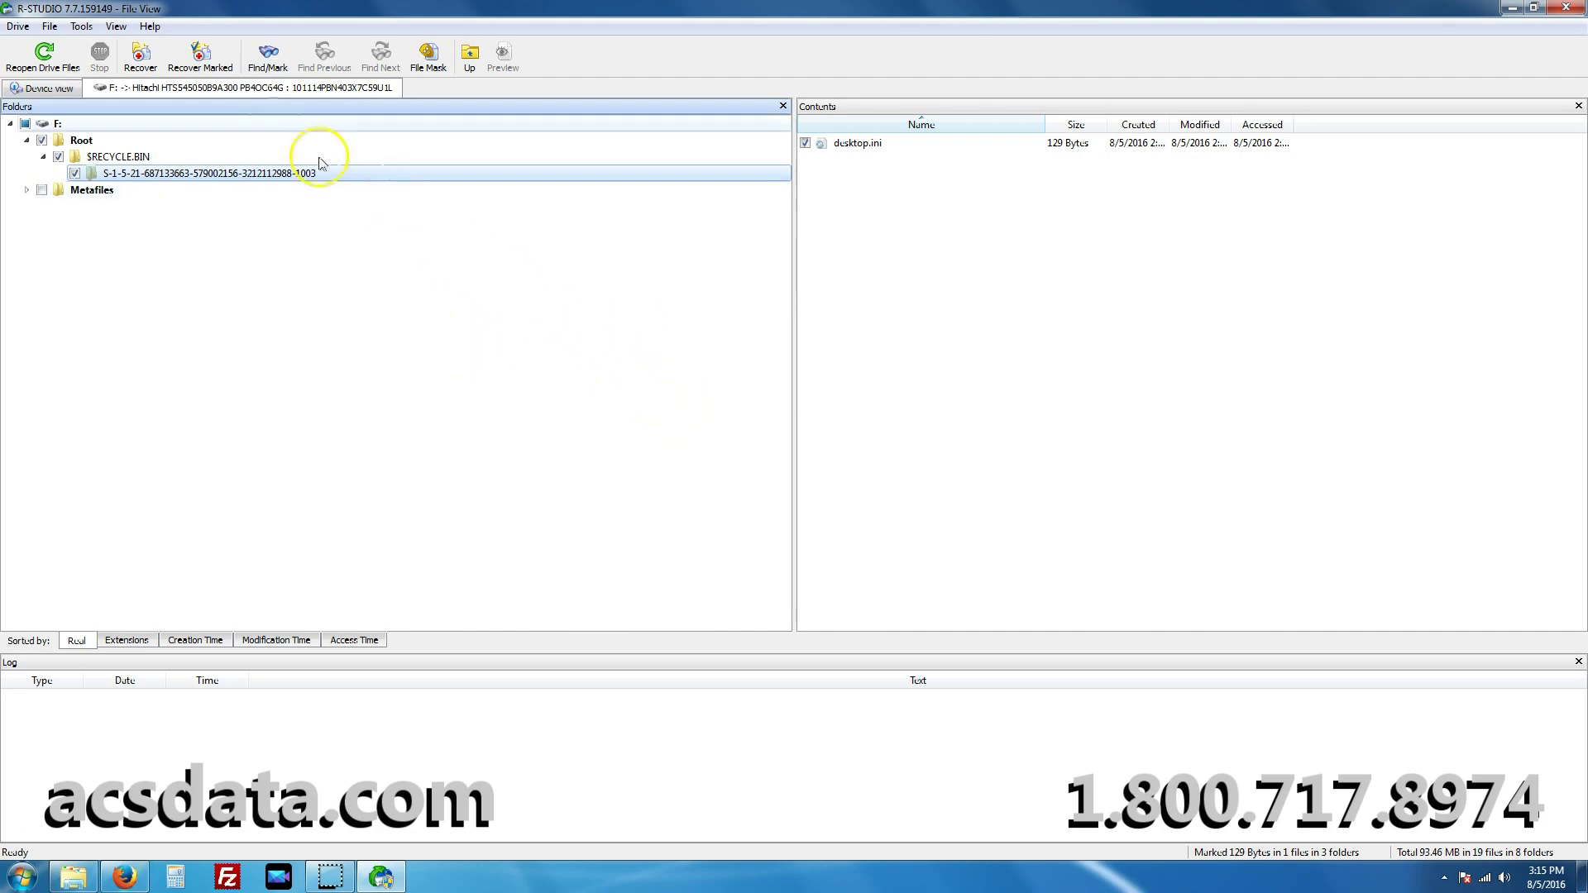
right_click(237, 91)
left_click(273, 103)
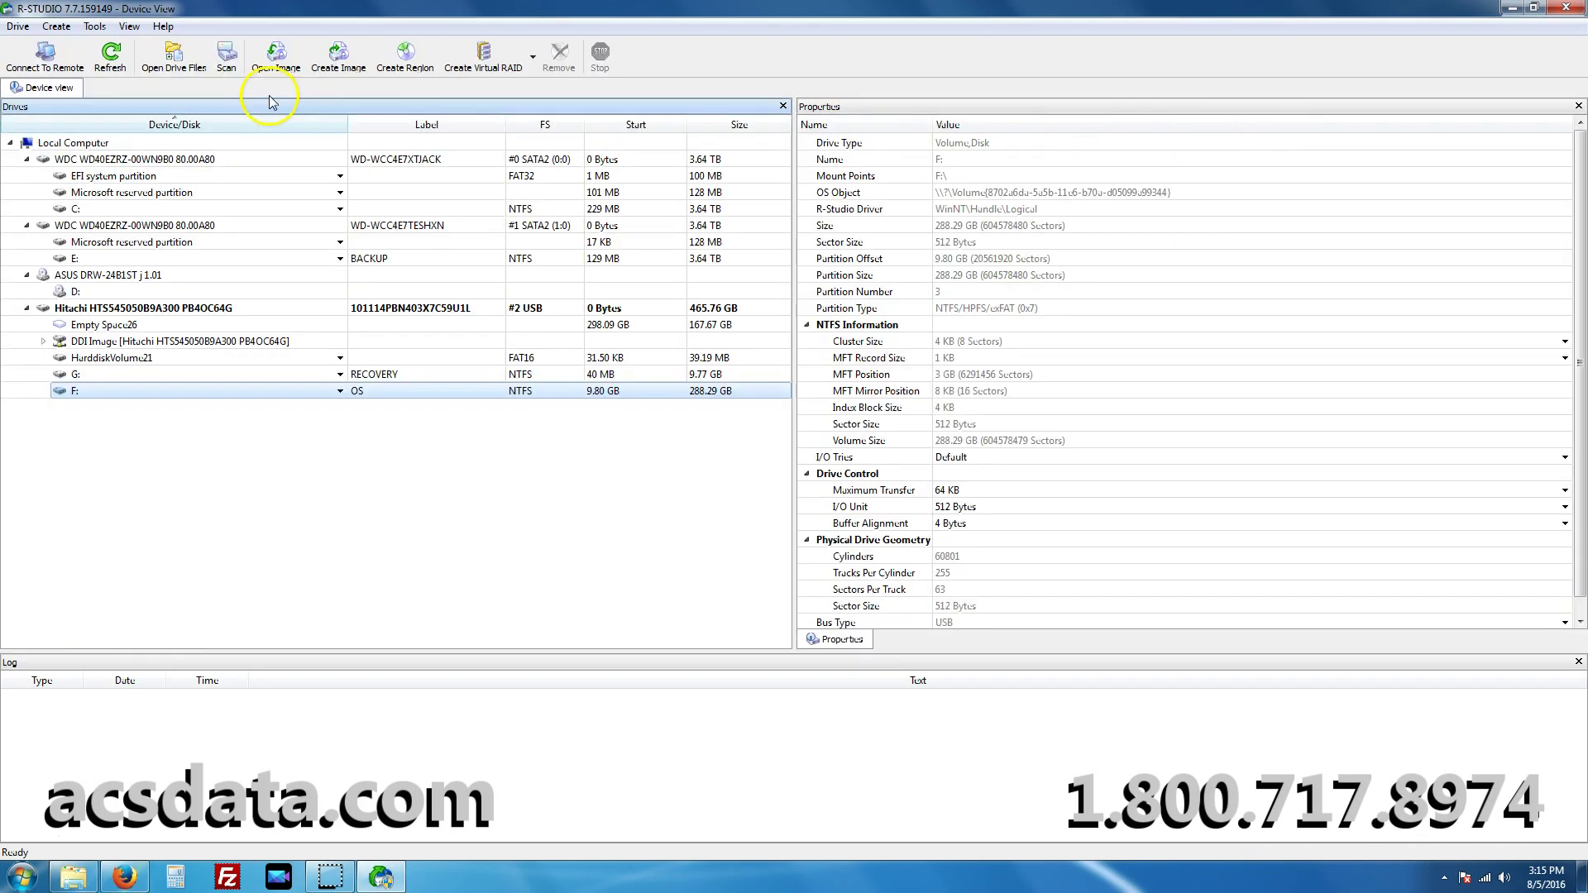
Scan the entire F: (OS) volume with extra search for known file types and the detailed scan view.
right_click(408, 394)
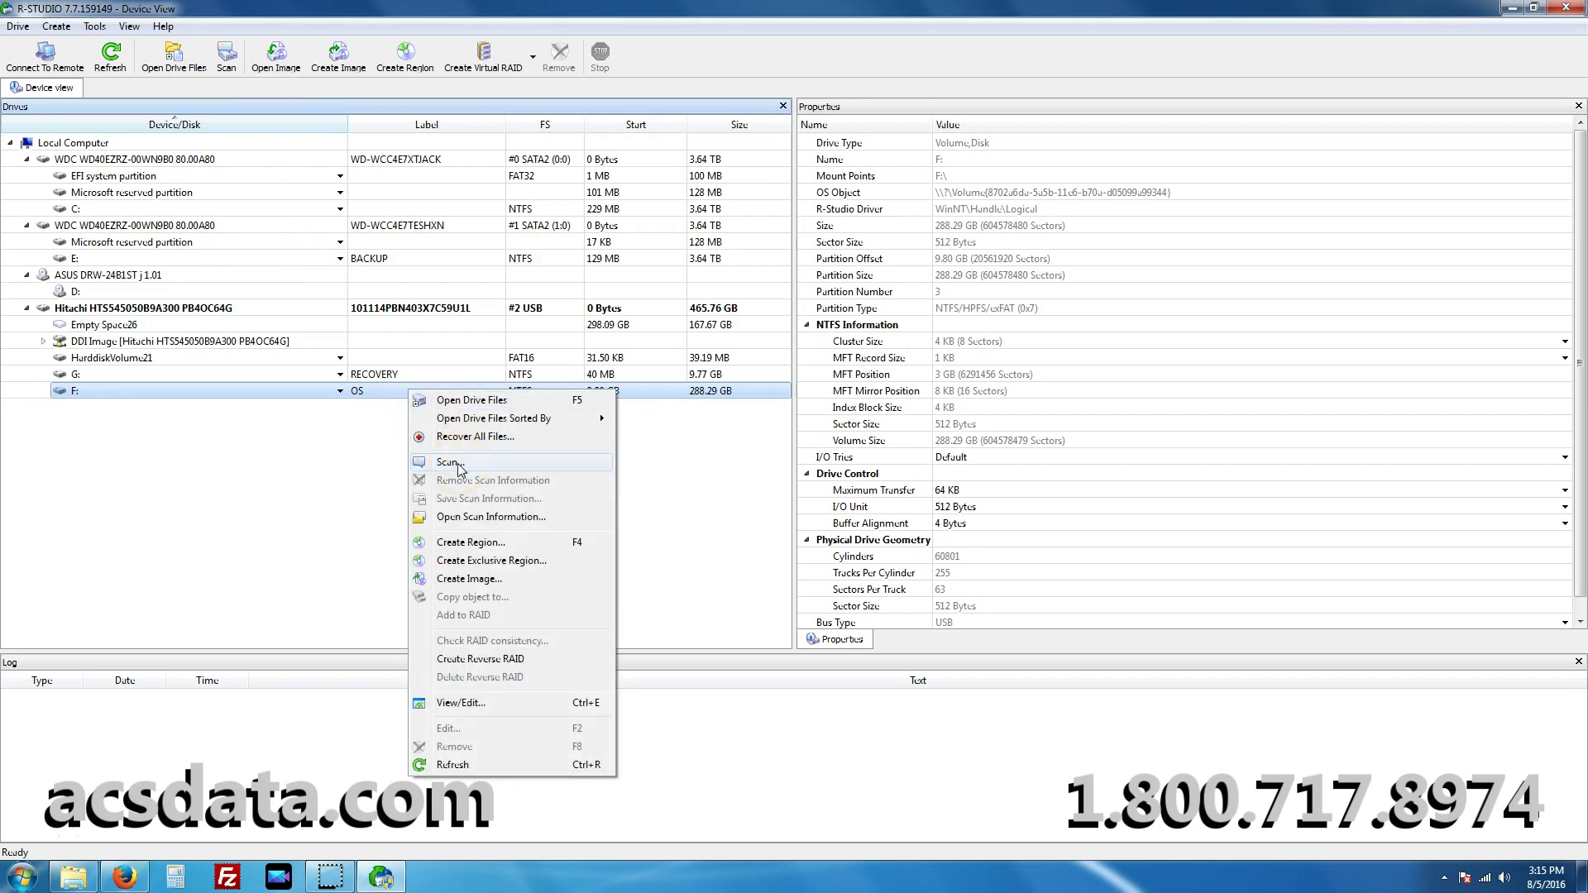
left_click(451, 462)
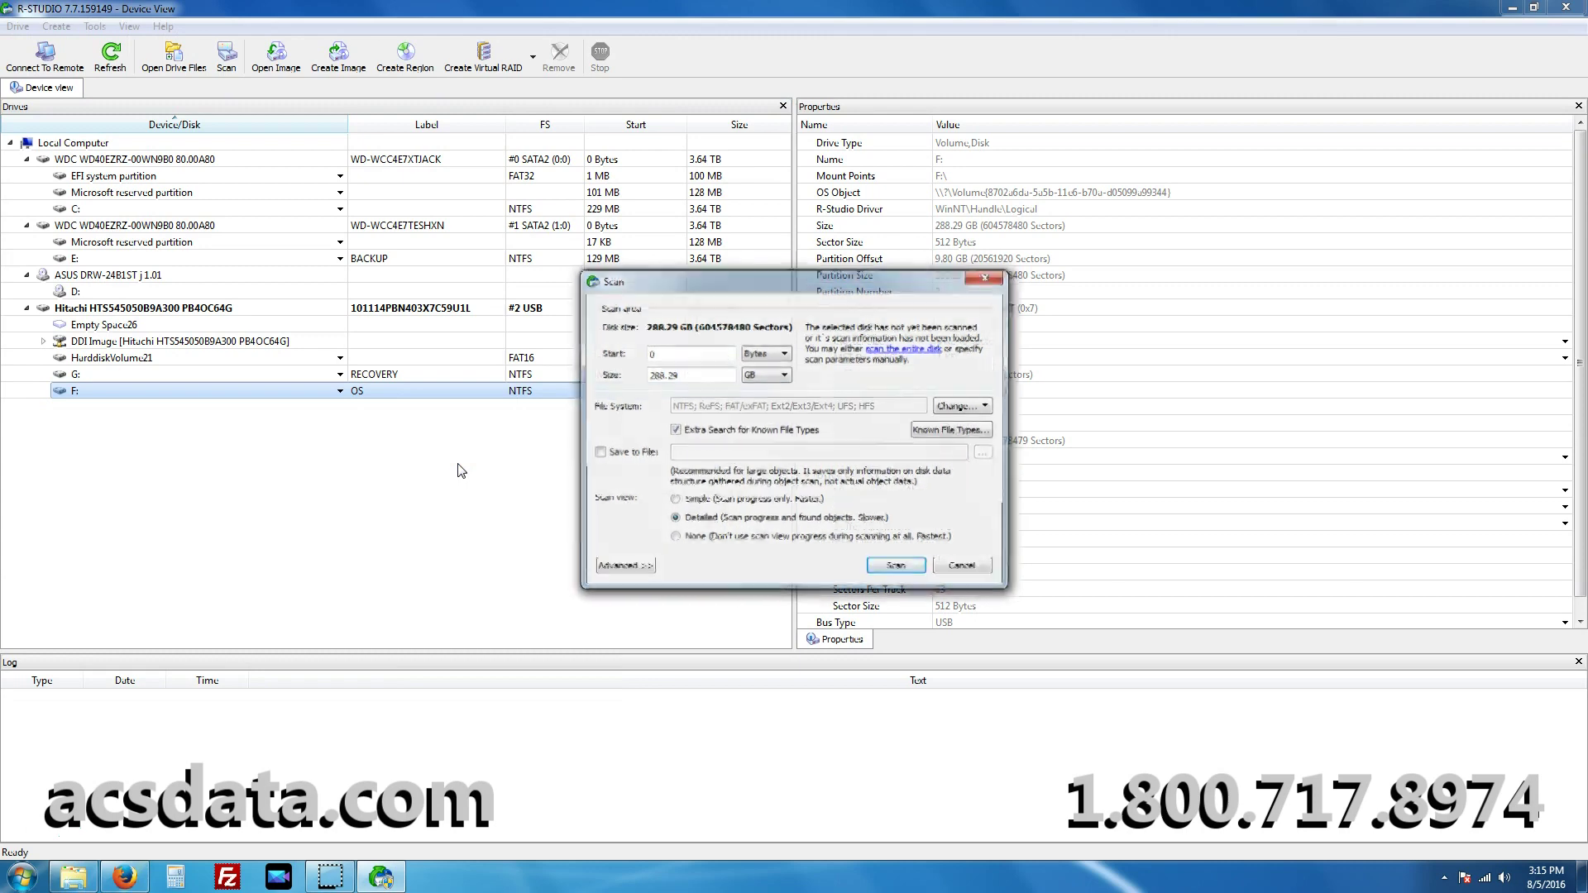
left_click(893, 568)
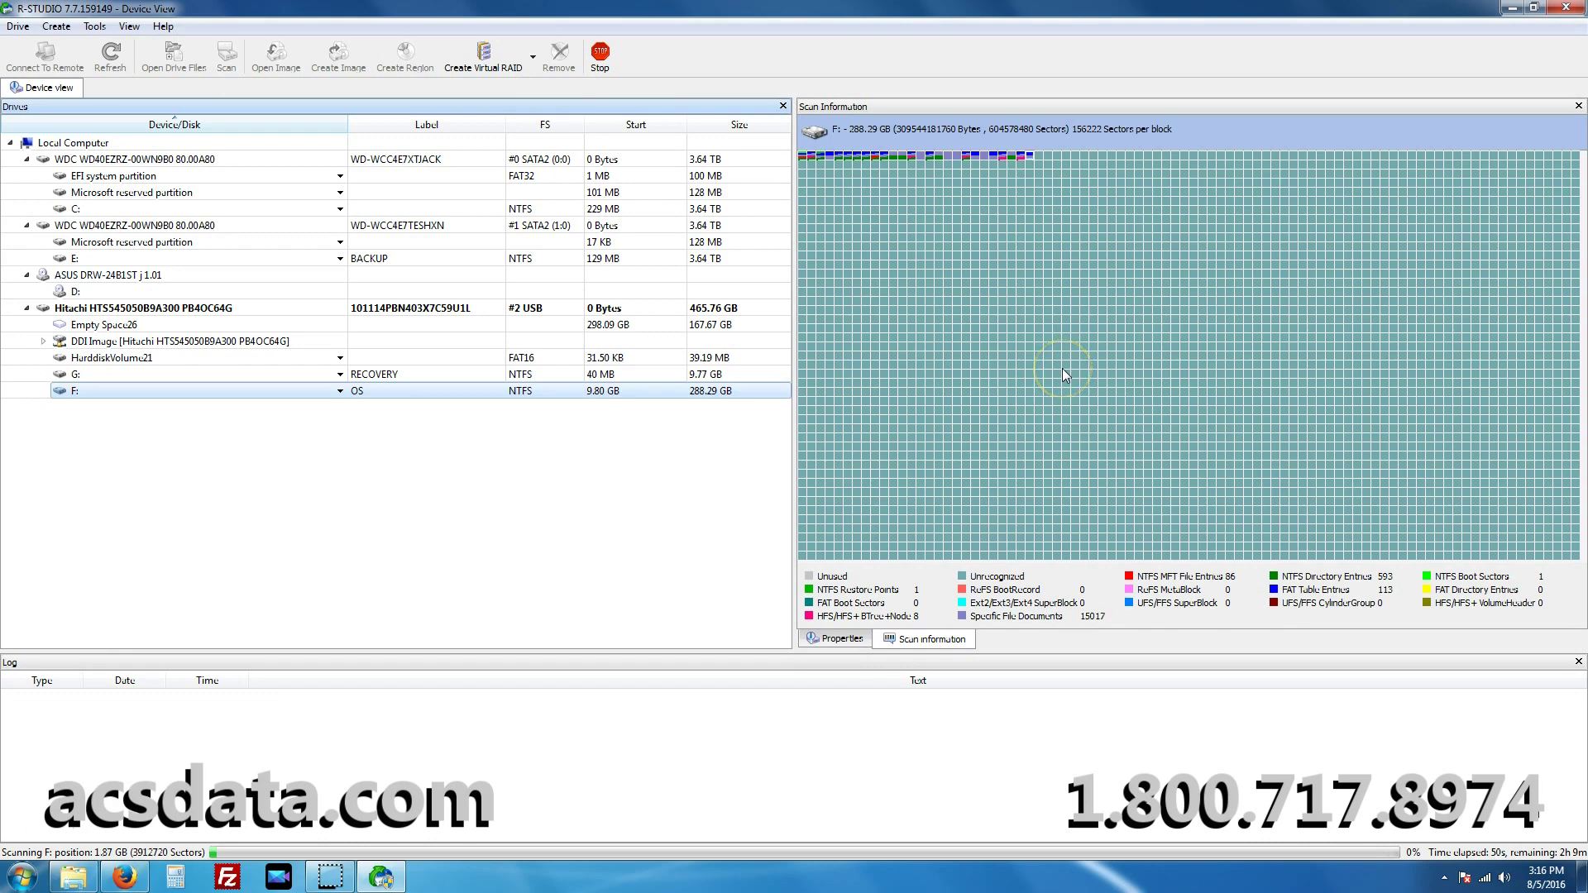
left_click(1040, 364)
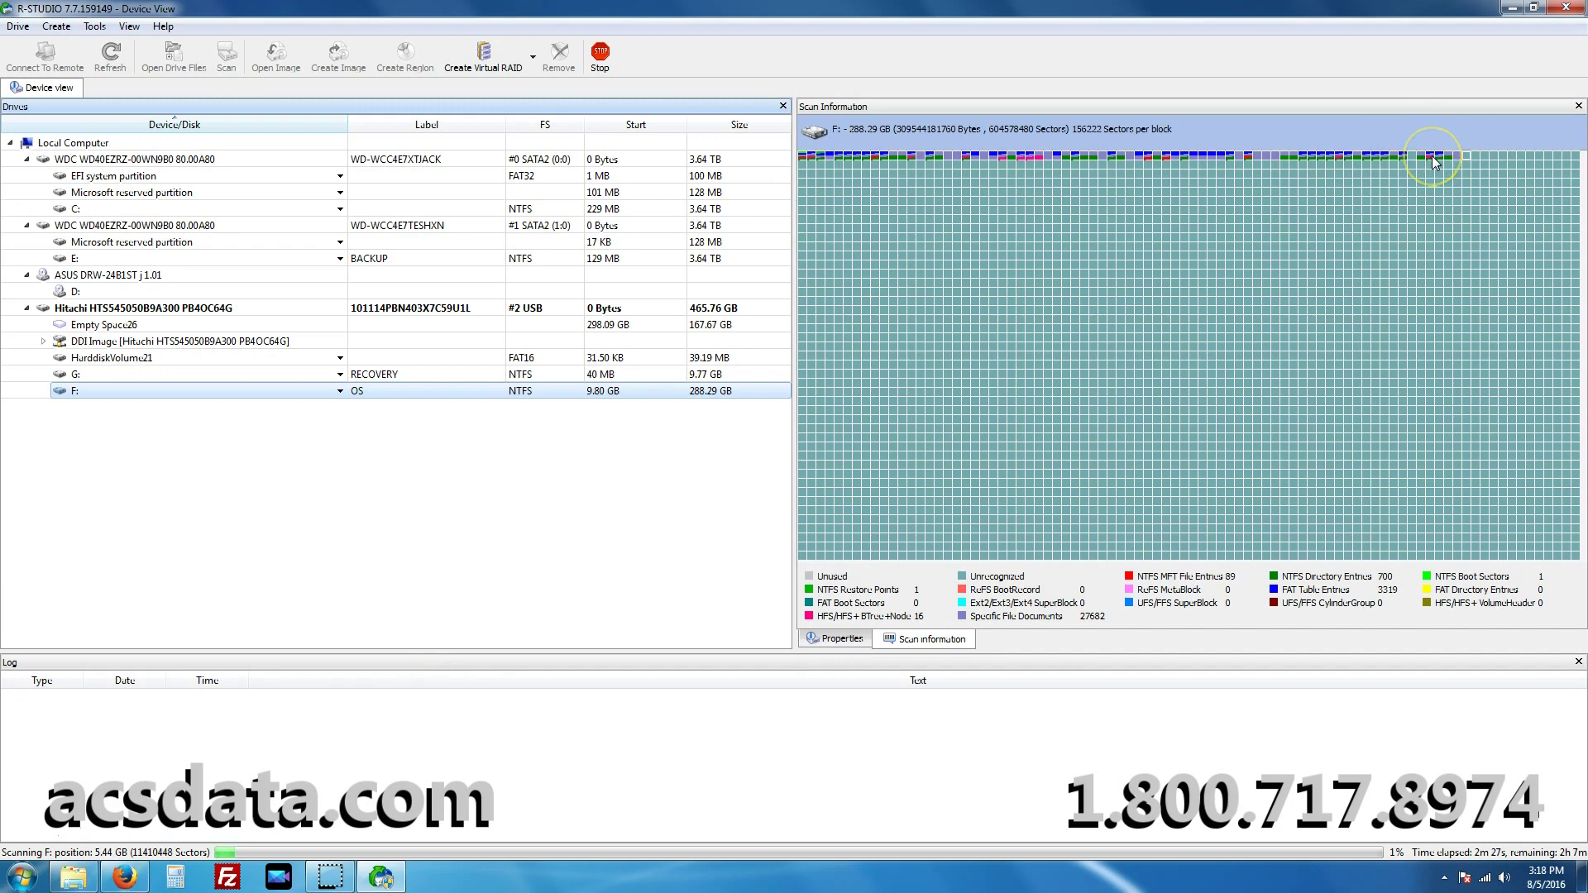
mouse_move(1434, 163)
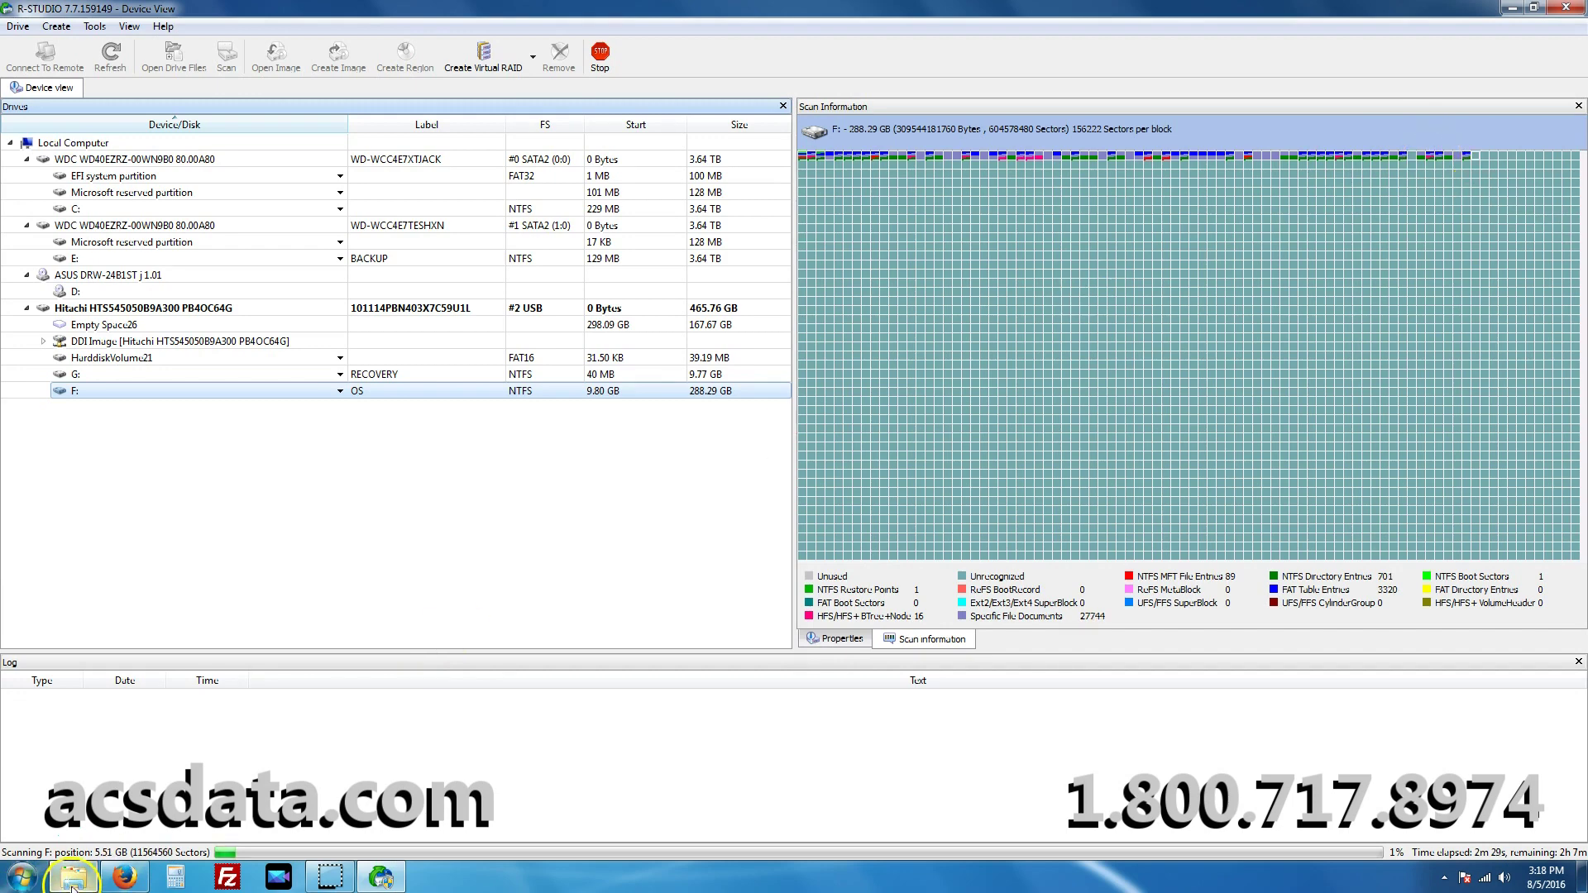
Switch to Windows Explorer, inspect the properties of the OS (F:) drive, and minimize the Explorer window.
left_click(74, 876)
right_click(71, 366)
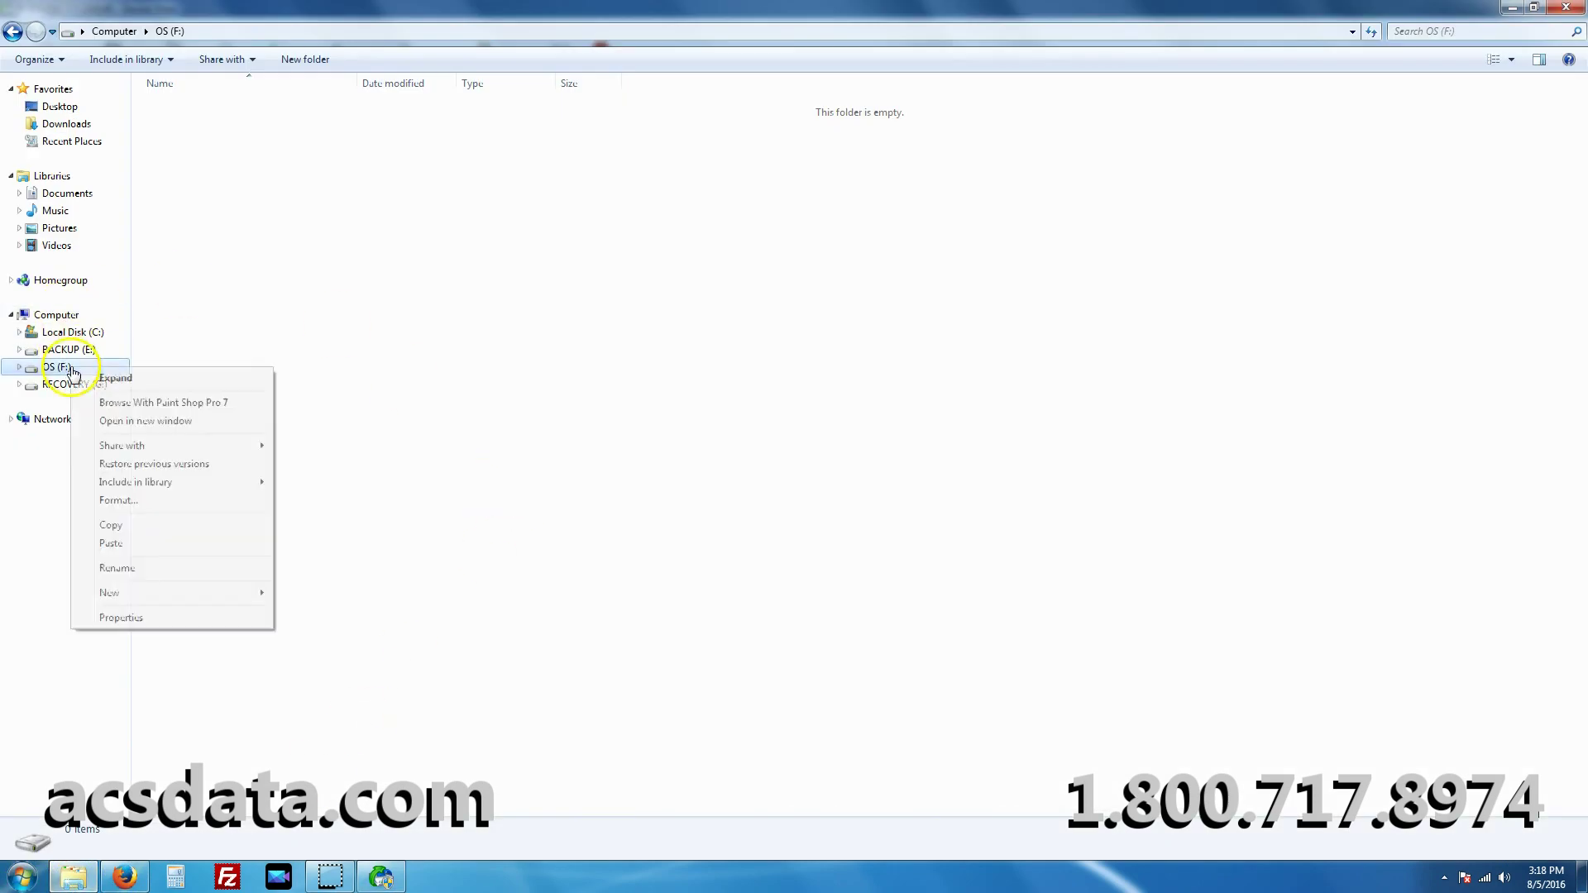
left_click(163, 619)
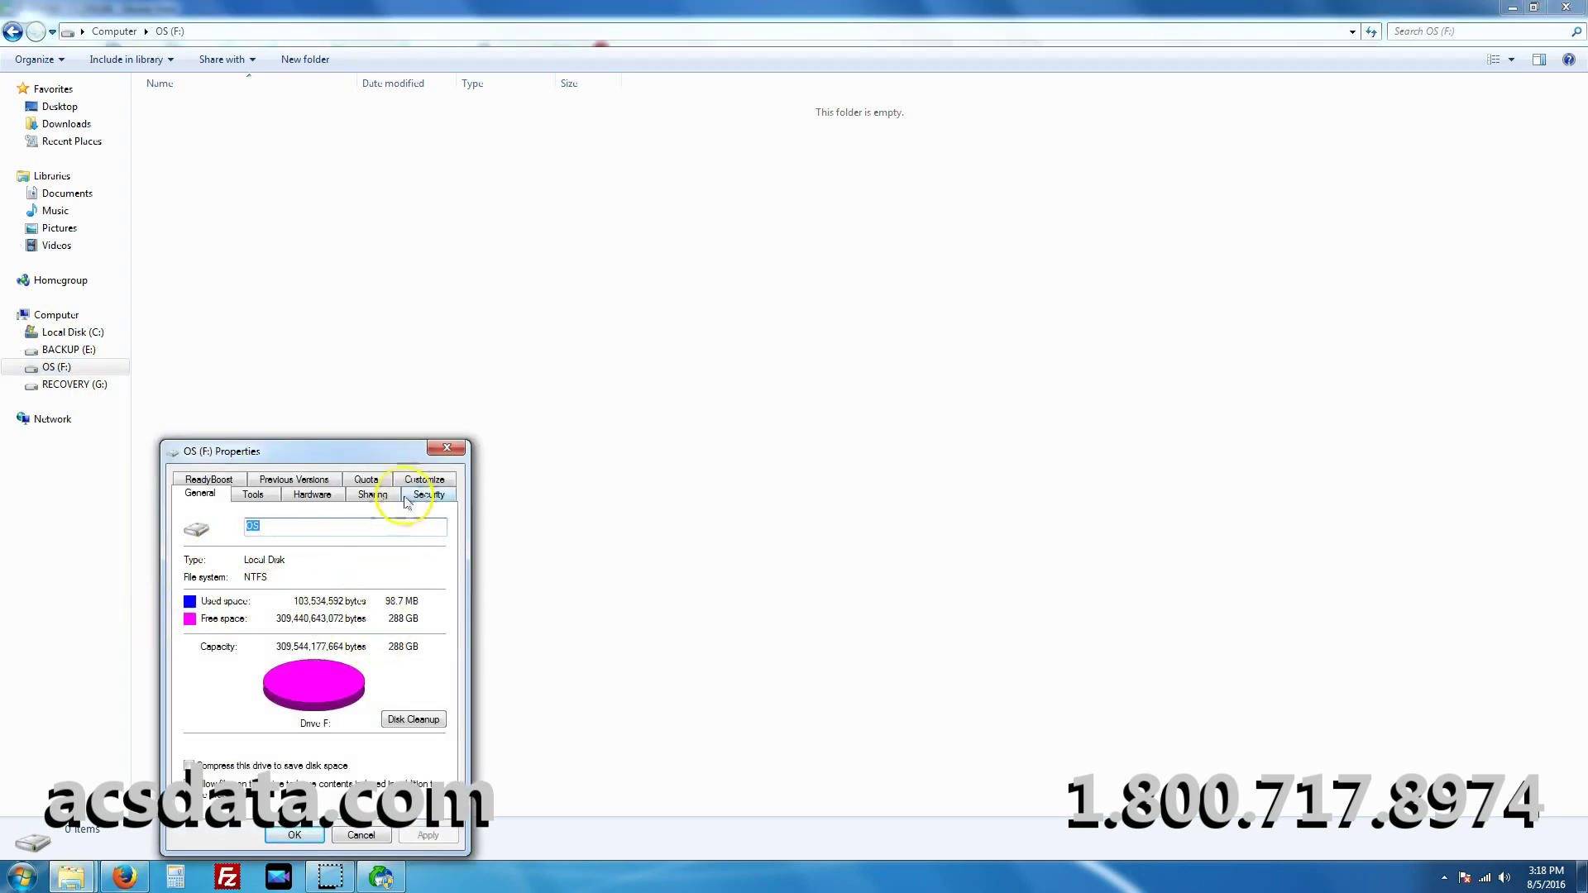
left_click(446, 447)
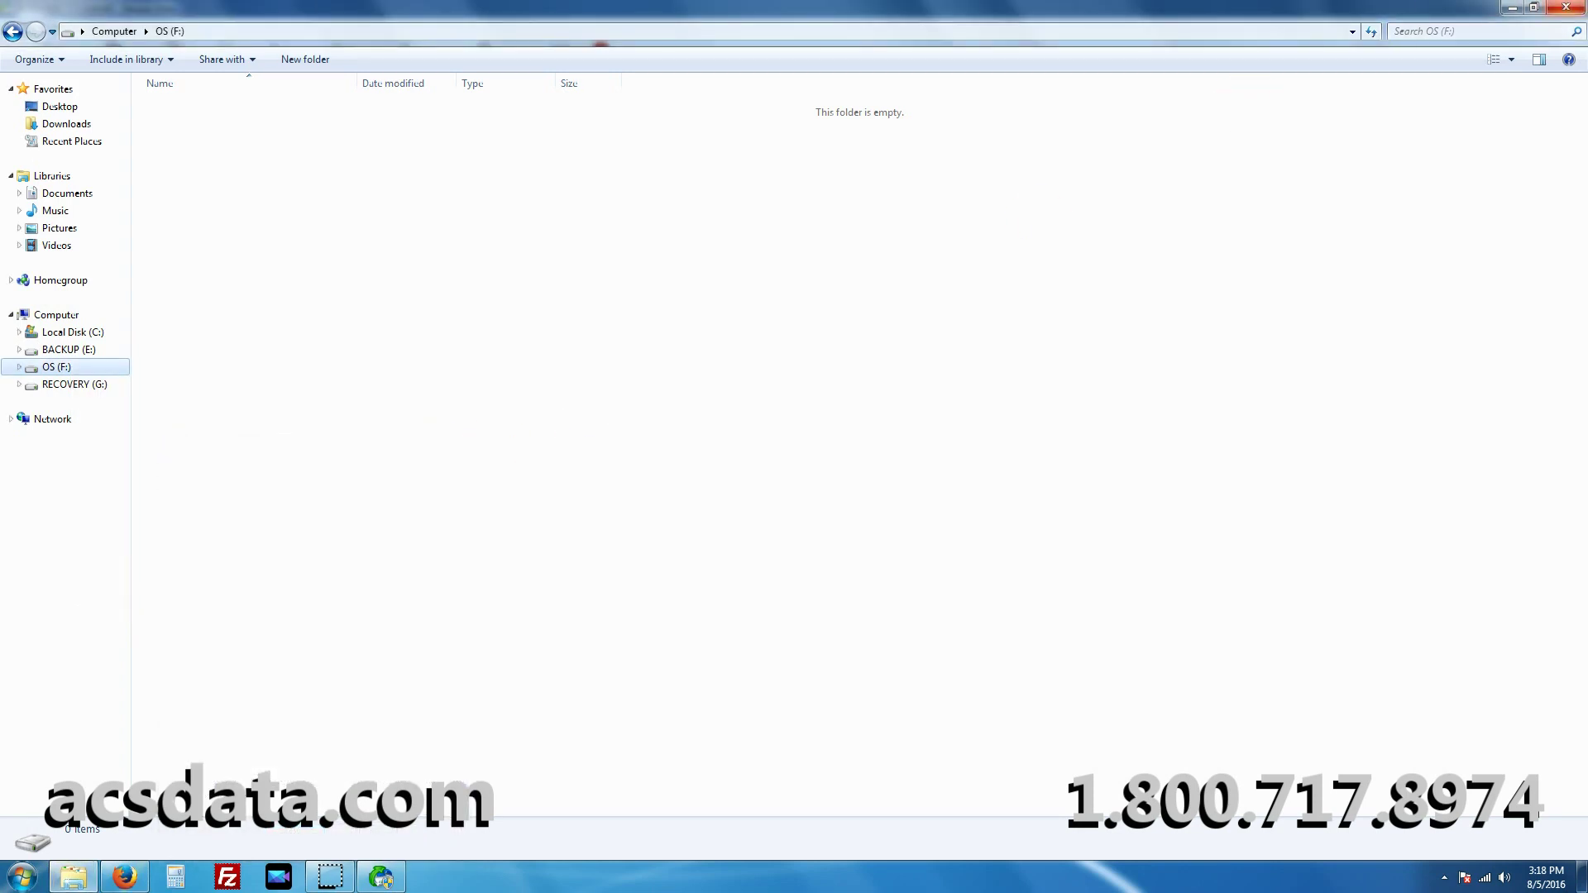
left_click(1510, 8)
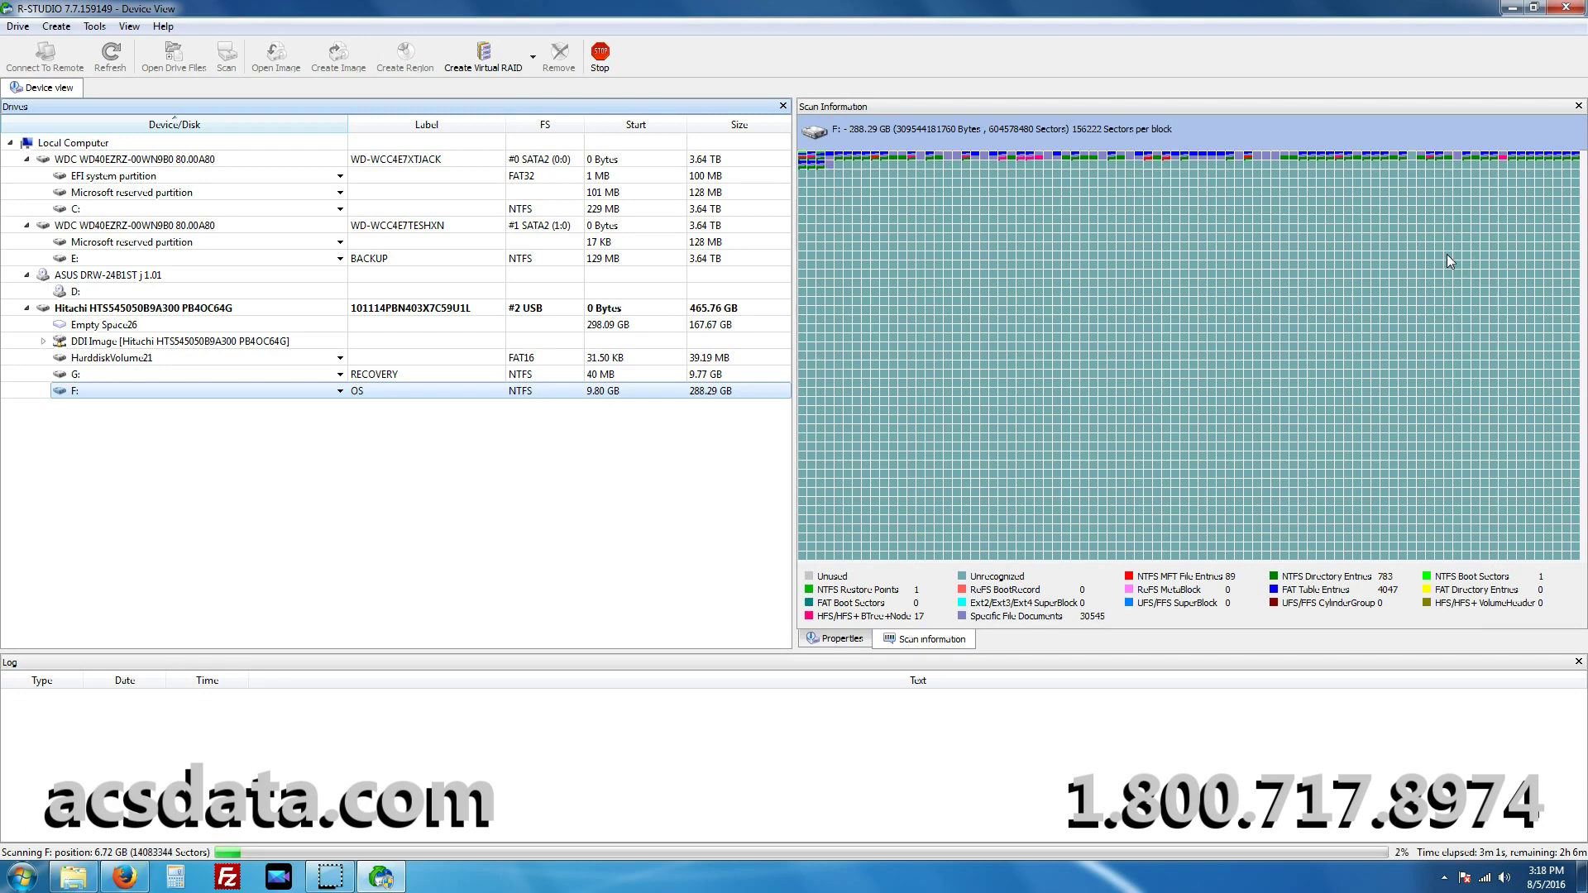
Stop the running scan of the F: volume before it completes.
left_click(1439, 258)
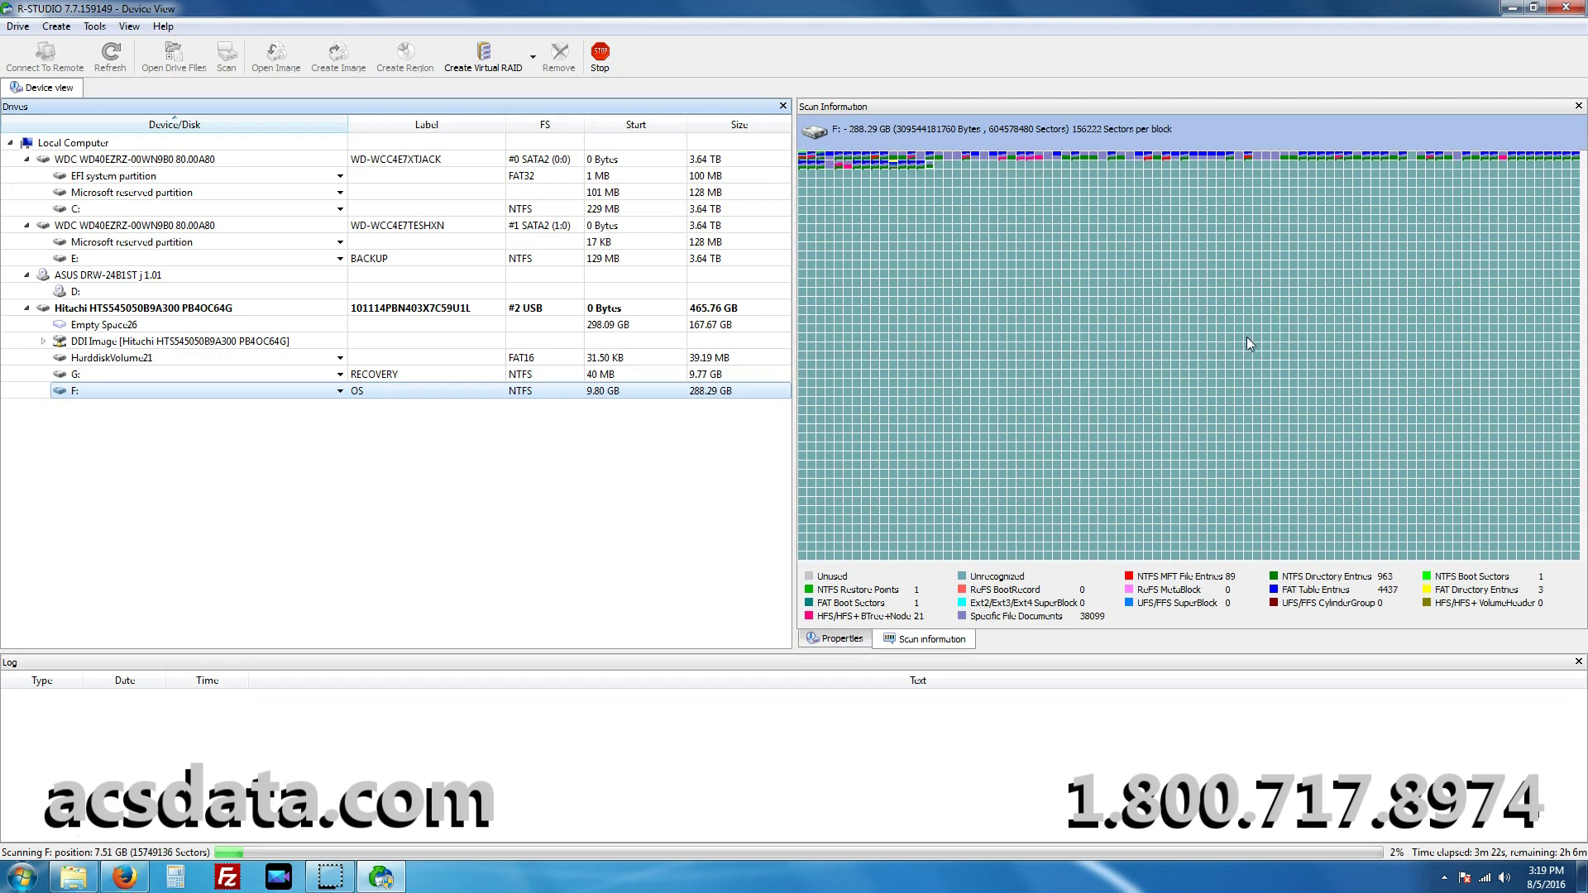
left_click(1243, 326)
left_click(1318, 365)
left_click(605, 58)
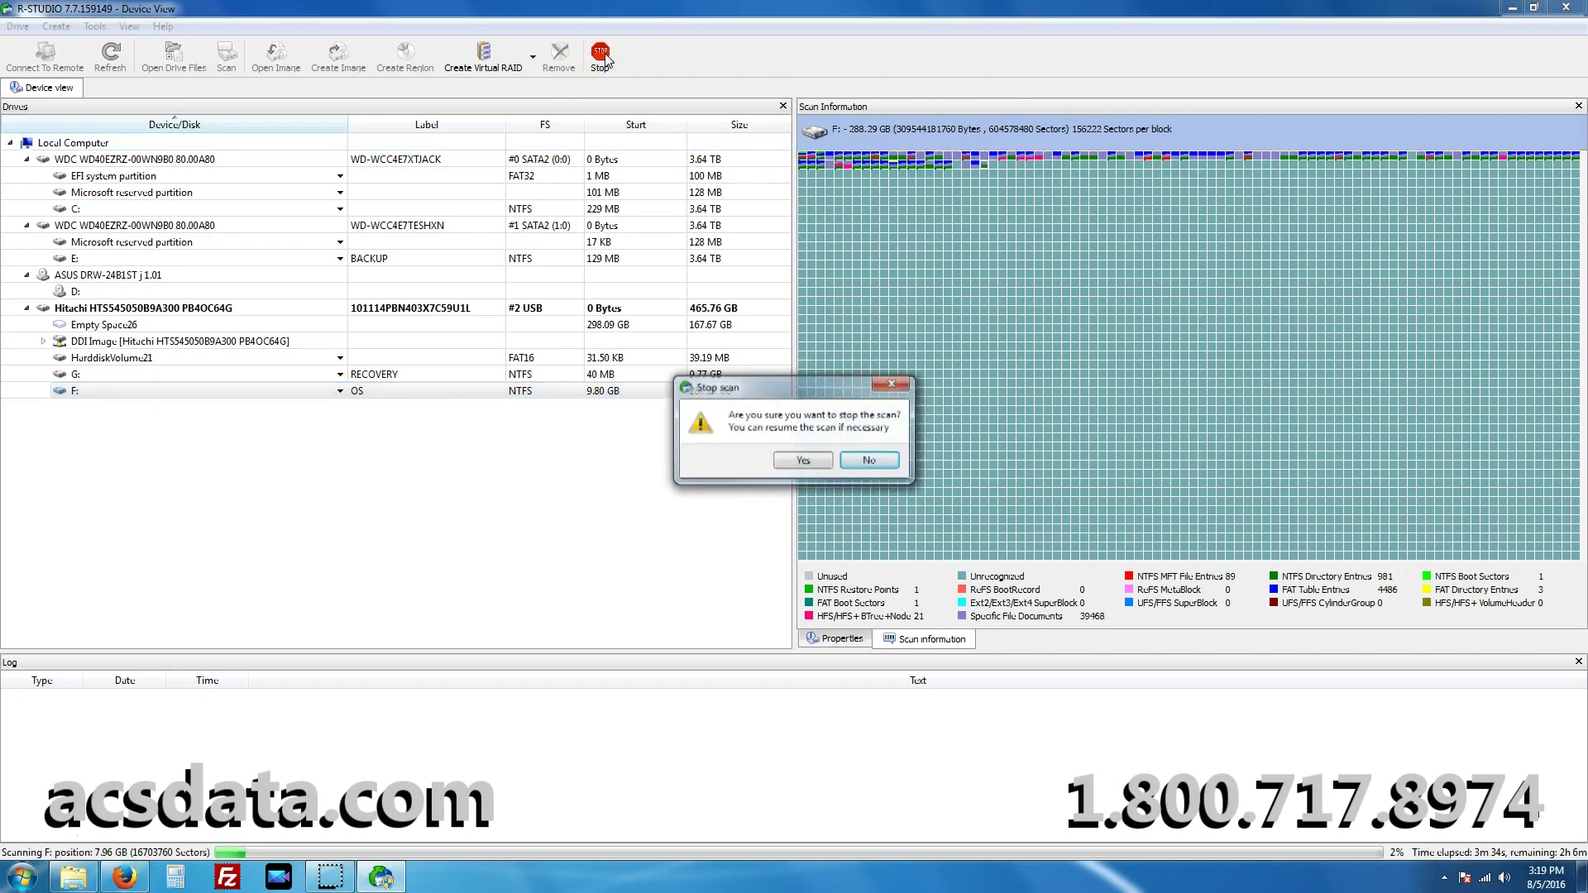
left_click(807, 457)
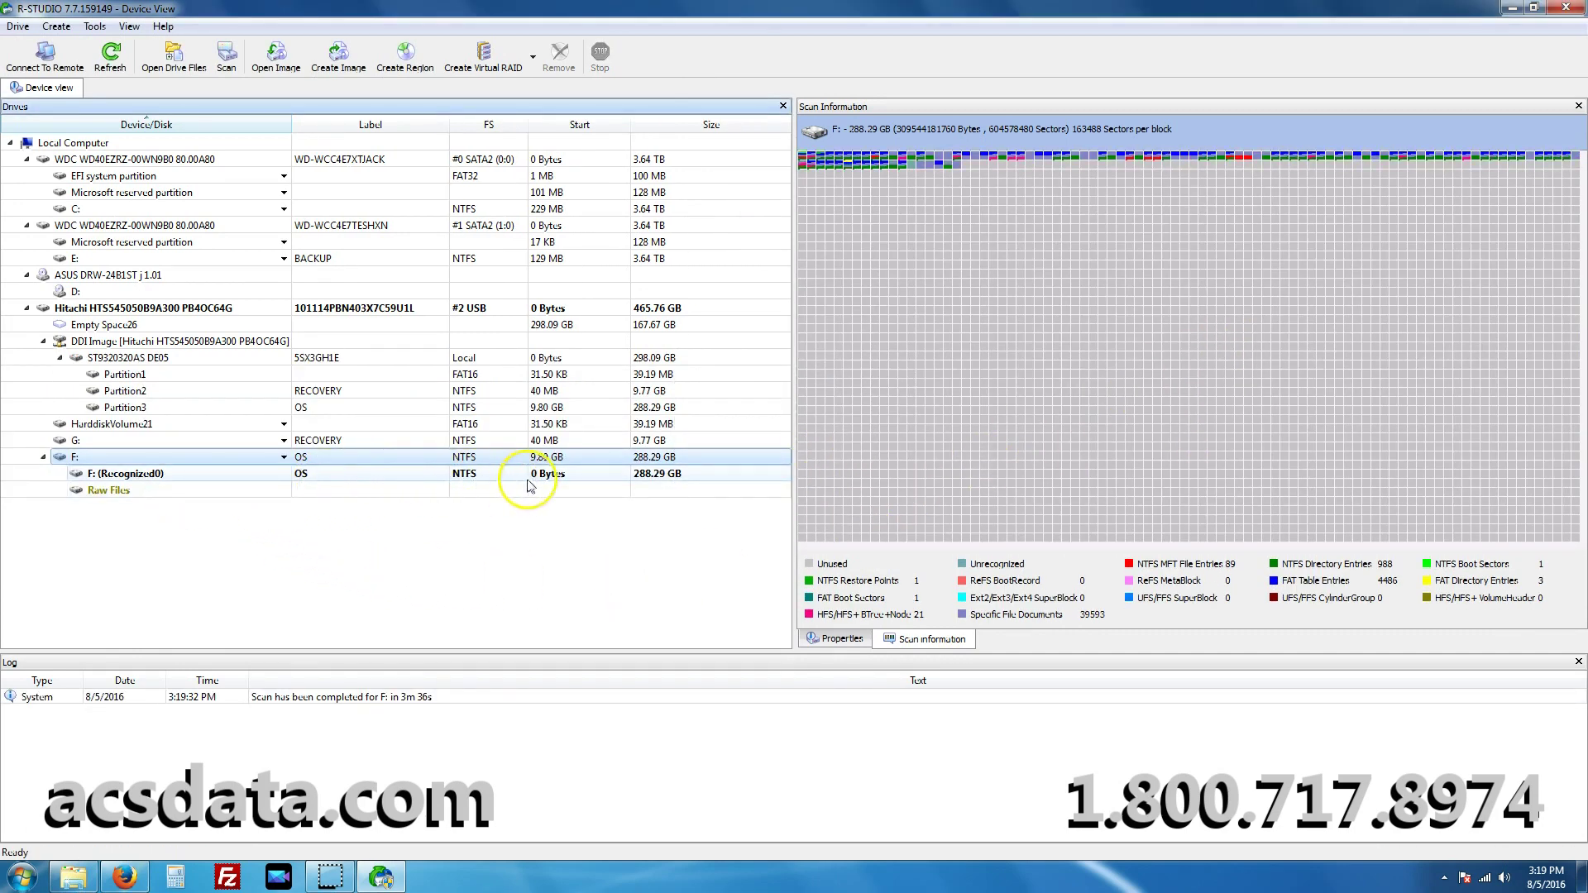
Open the files of the F: (Recognized0) volume and stop the file enumeration early.
double_click(349, 474)
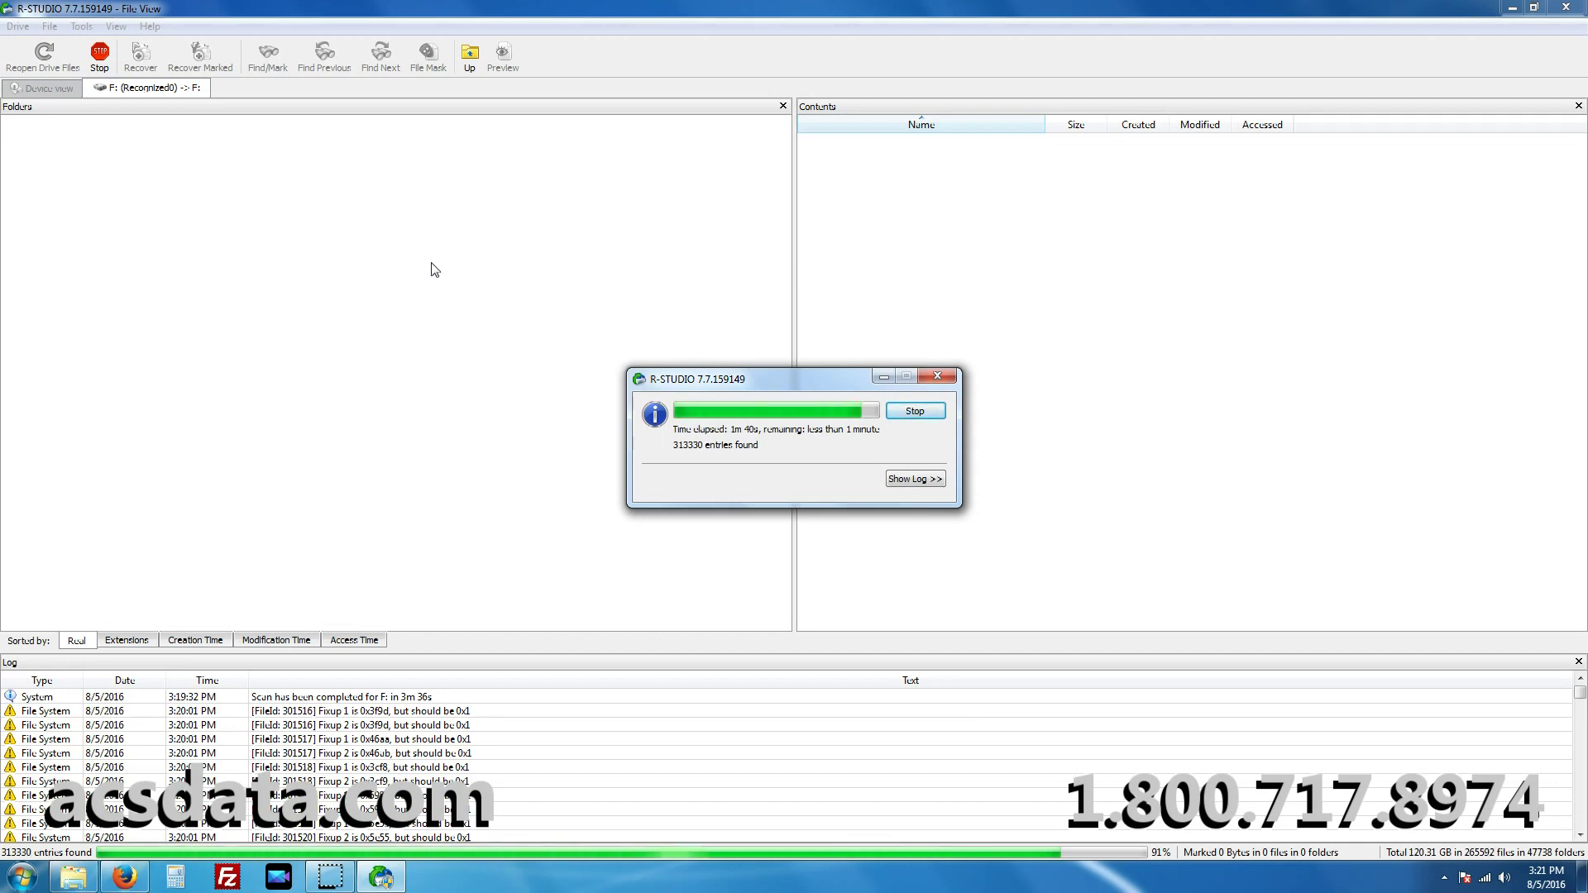
left_click(438, 263)
mouse_move(454, 271)
left_mouse_down()
mouse_move(504, 285)
mouse_move(457, 305)
left_mouse_up()
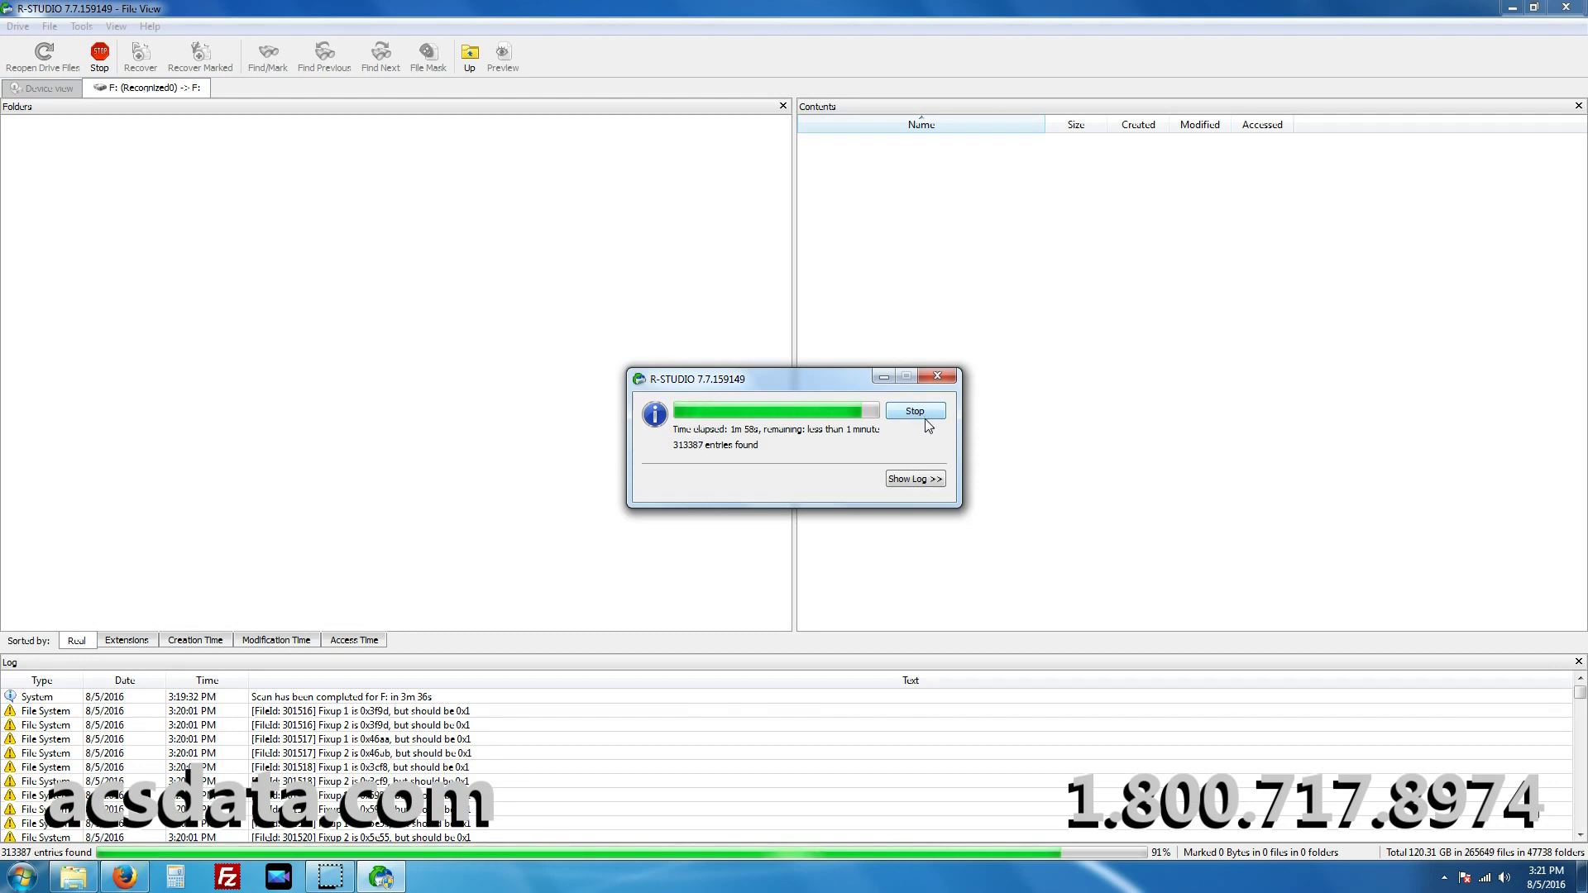
left_click(934, 422)
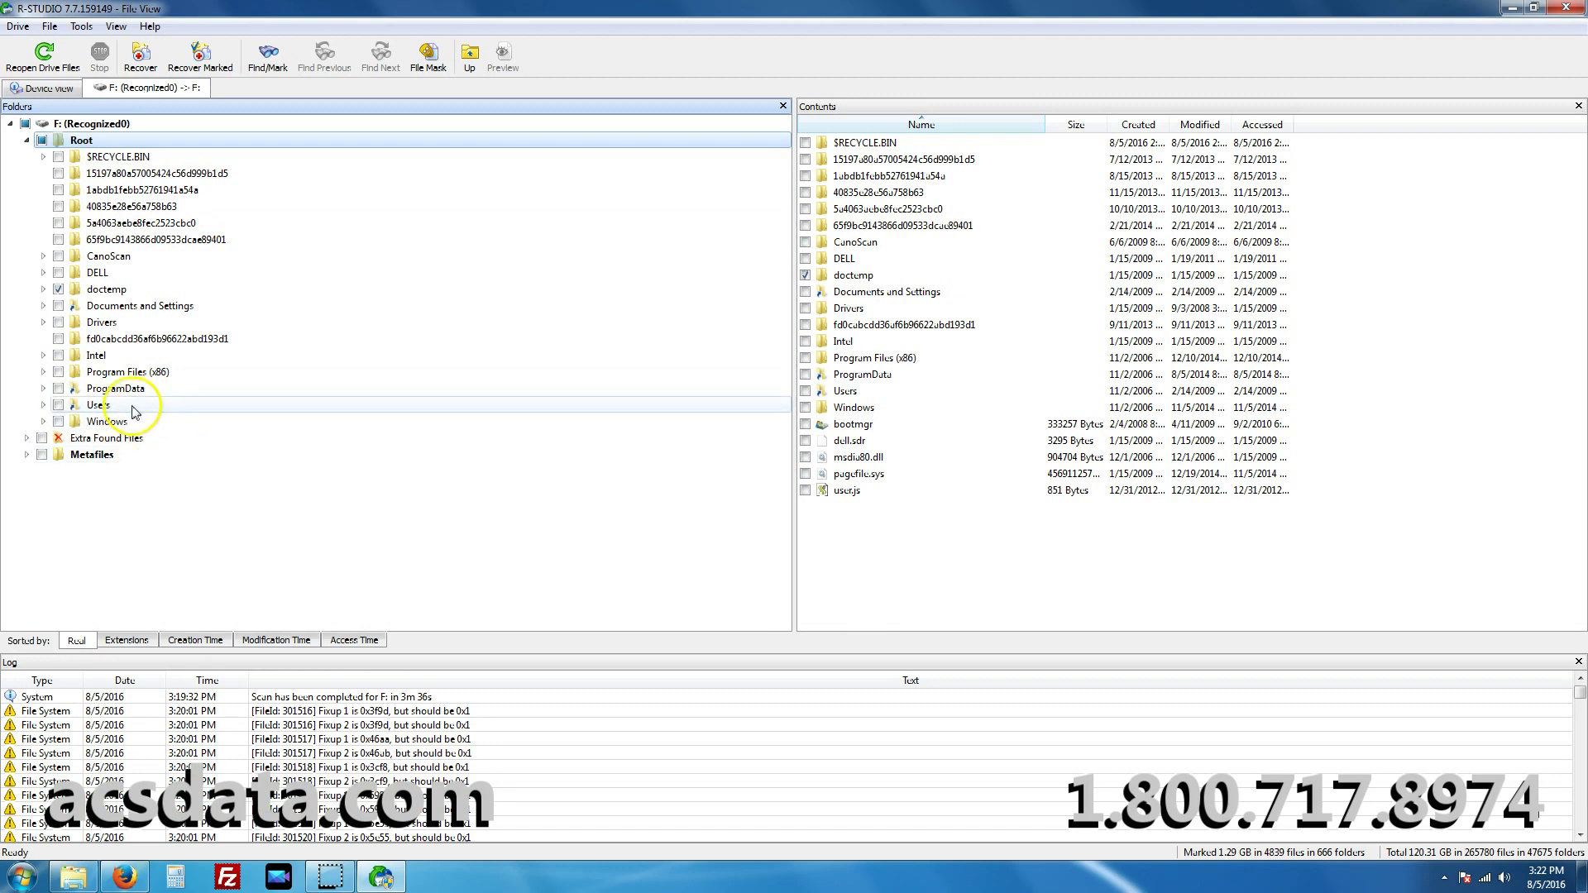
Expand the Users folder under Root and the named user's profile folder inside it.
left_click(43, 404)
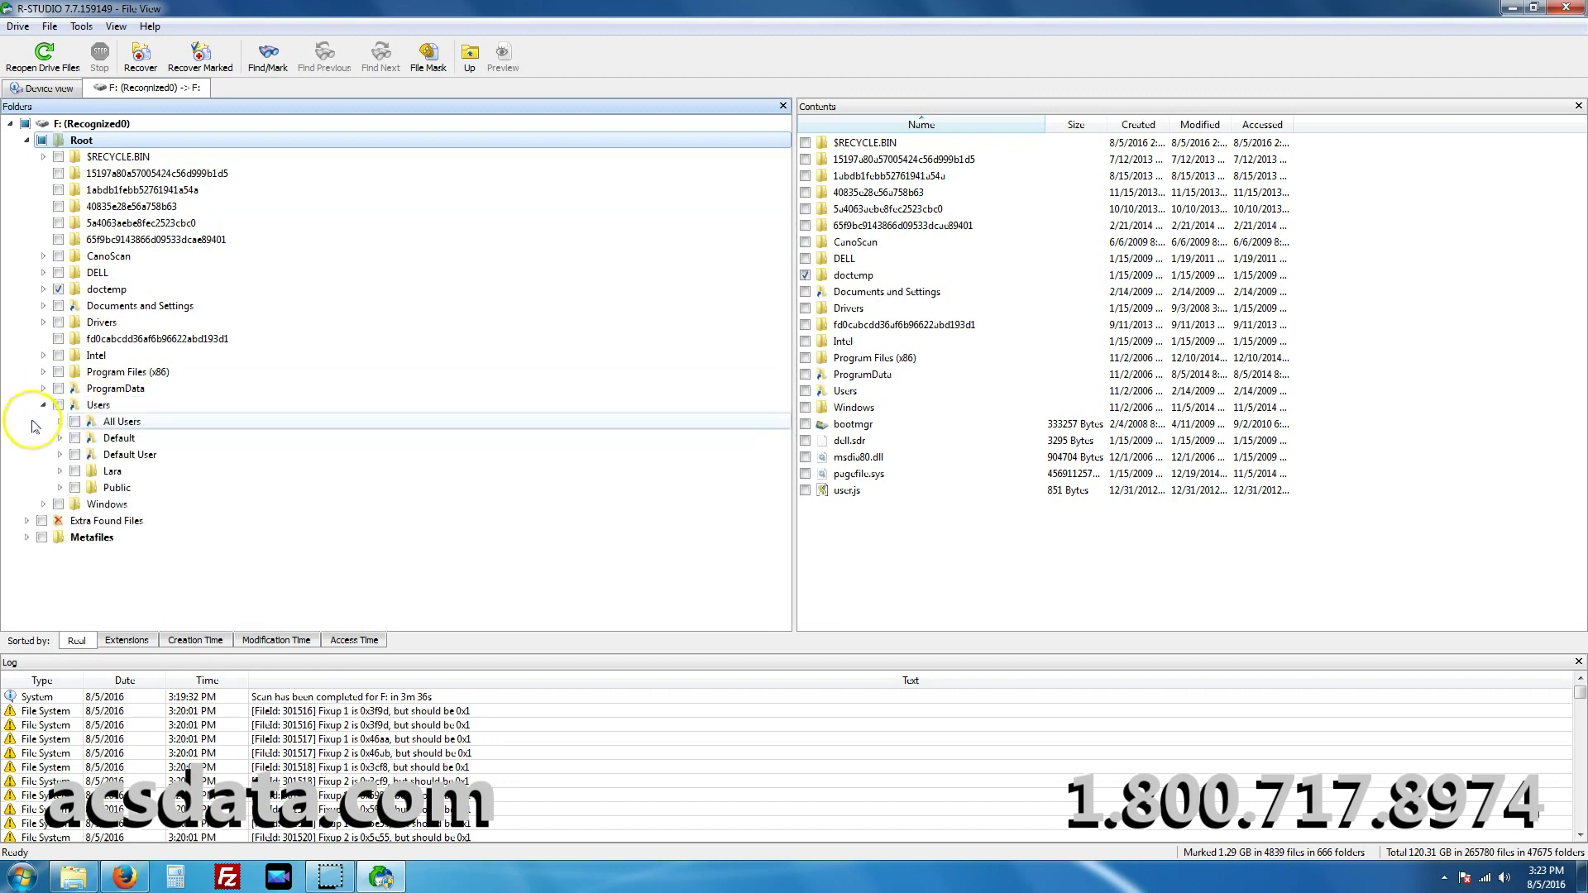
left_click(59, 470)
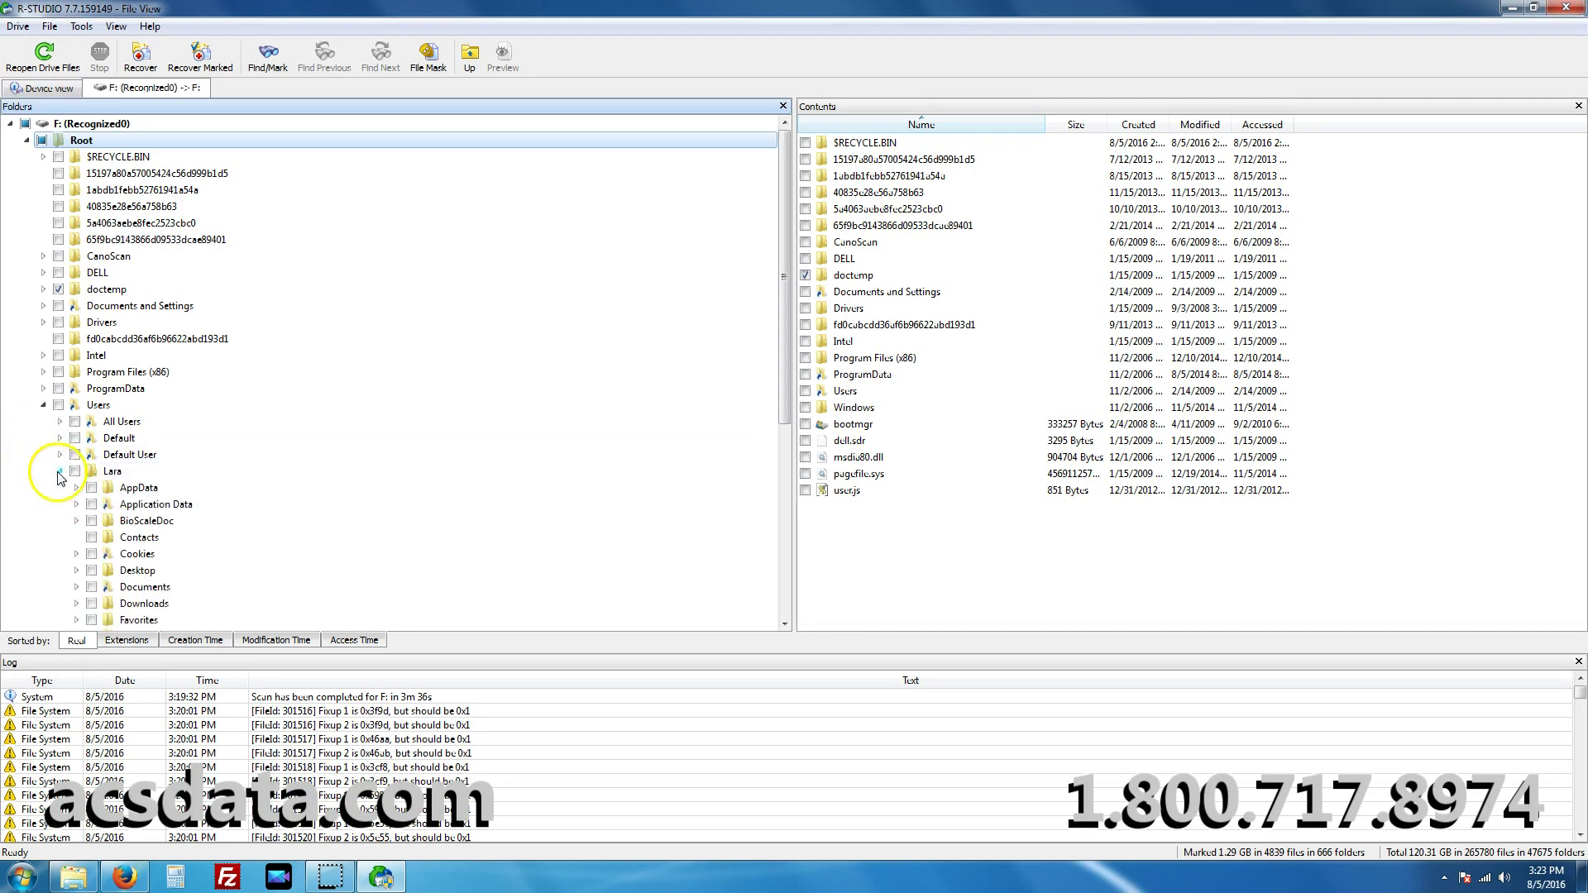
scroll(56, 463, "down", 2)
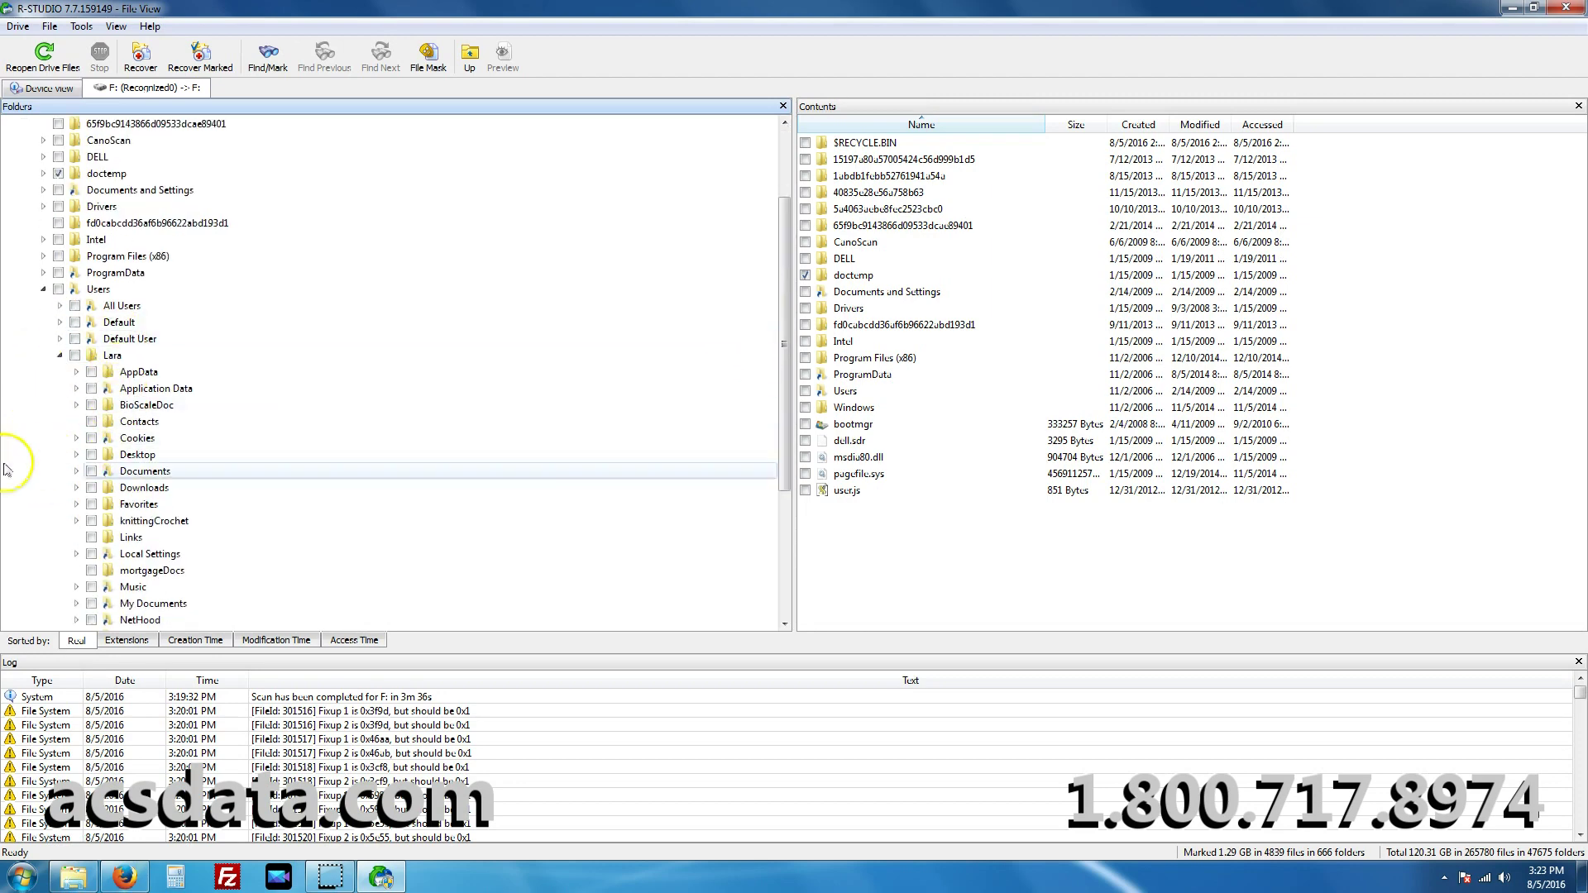
scroll(23, 479, "down", 1)
scroll(23, 477, "down", 2)
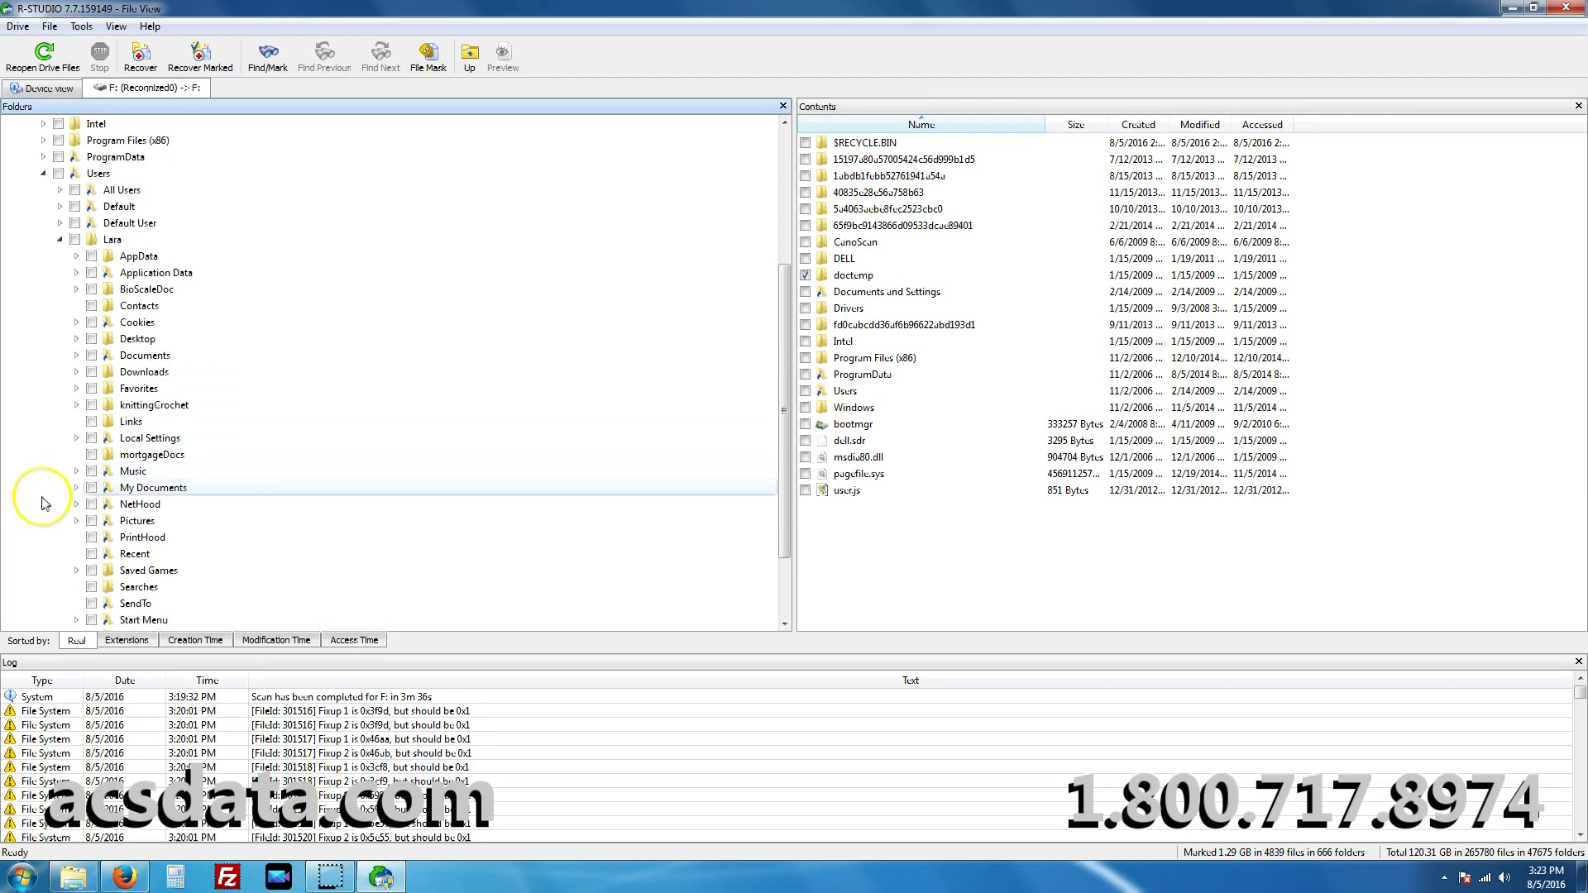
Expand the profile's Pictures folder and mark its Animal PartII and Animal-Park subfolders for recovery.
left_click(76, 520)
scroll(72, 521, "down", 3)
scroll(71, 521, "down", 3)
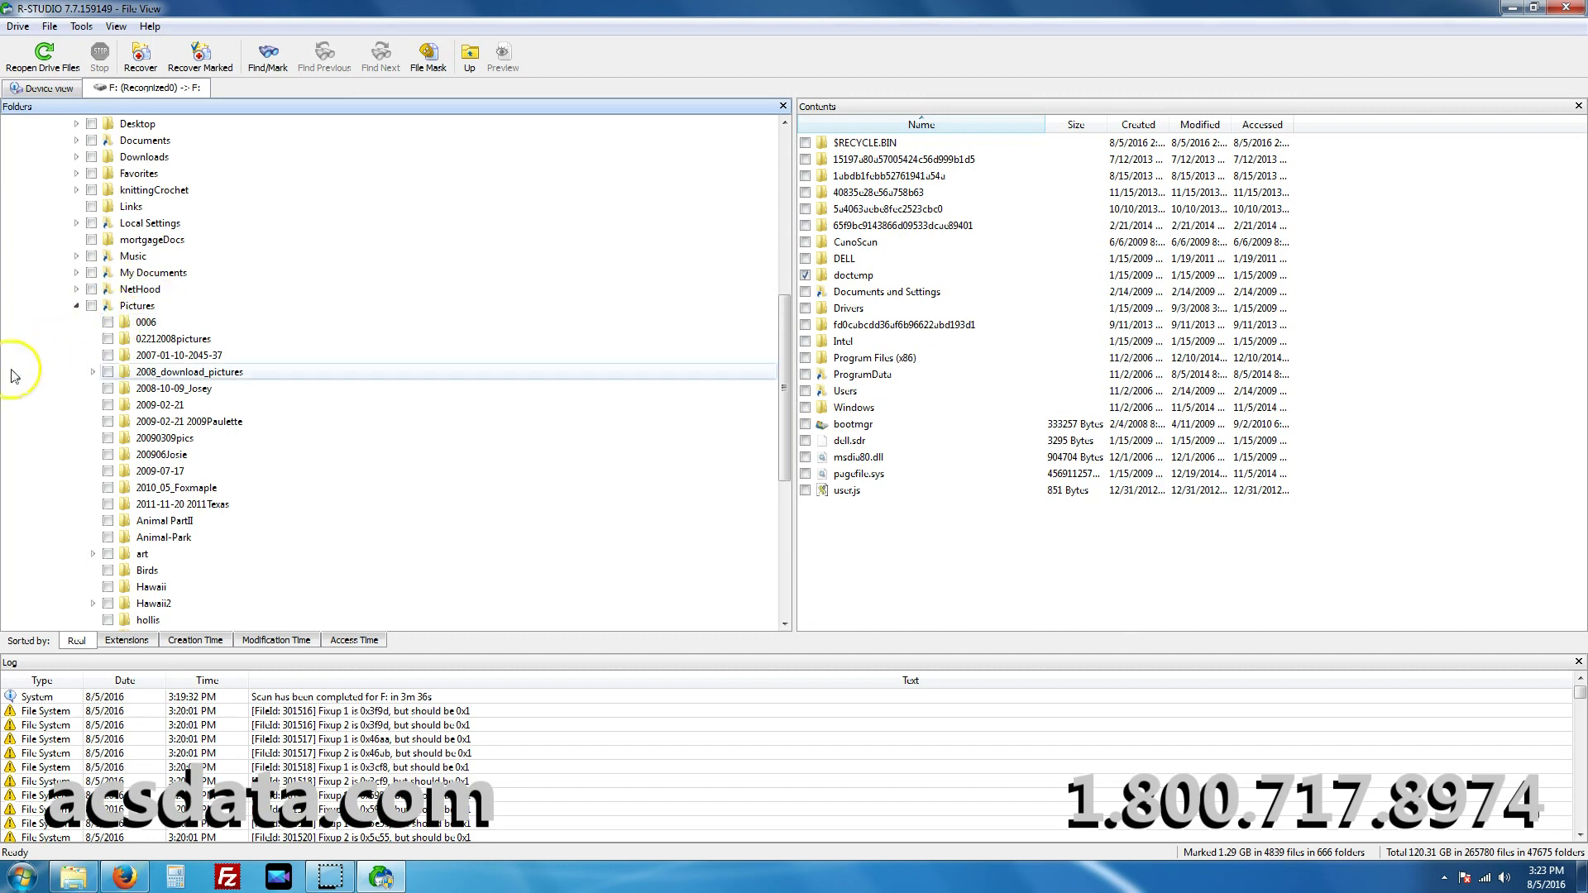
scroll(20, 395, "down", 1)
scroll(19, 395, "down", 1)
scroll(19, 391, "up", 2)
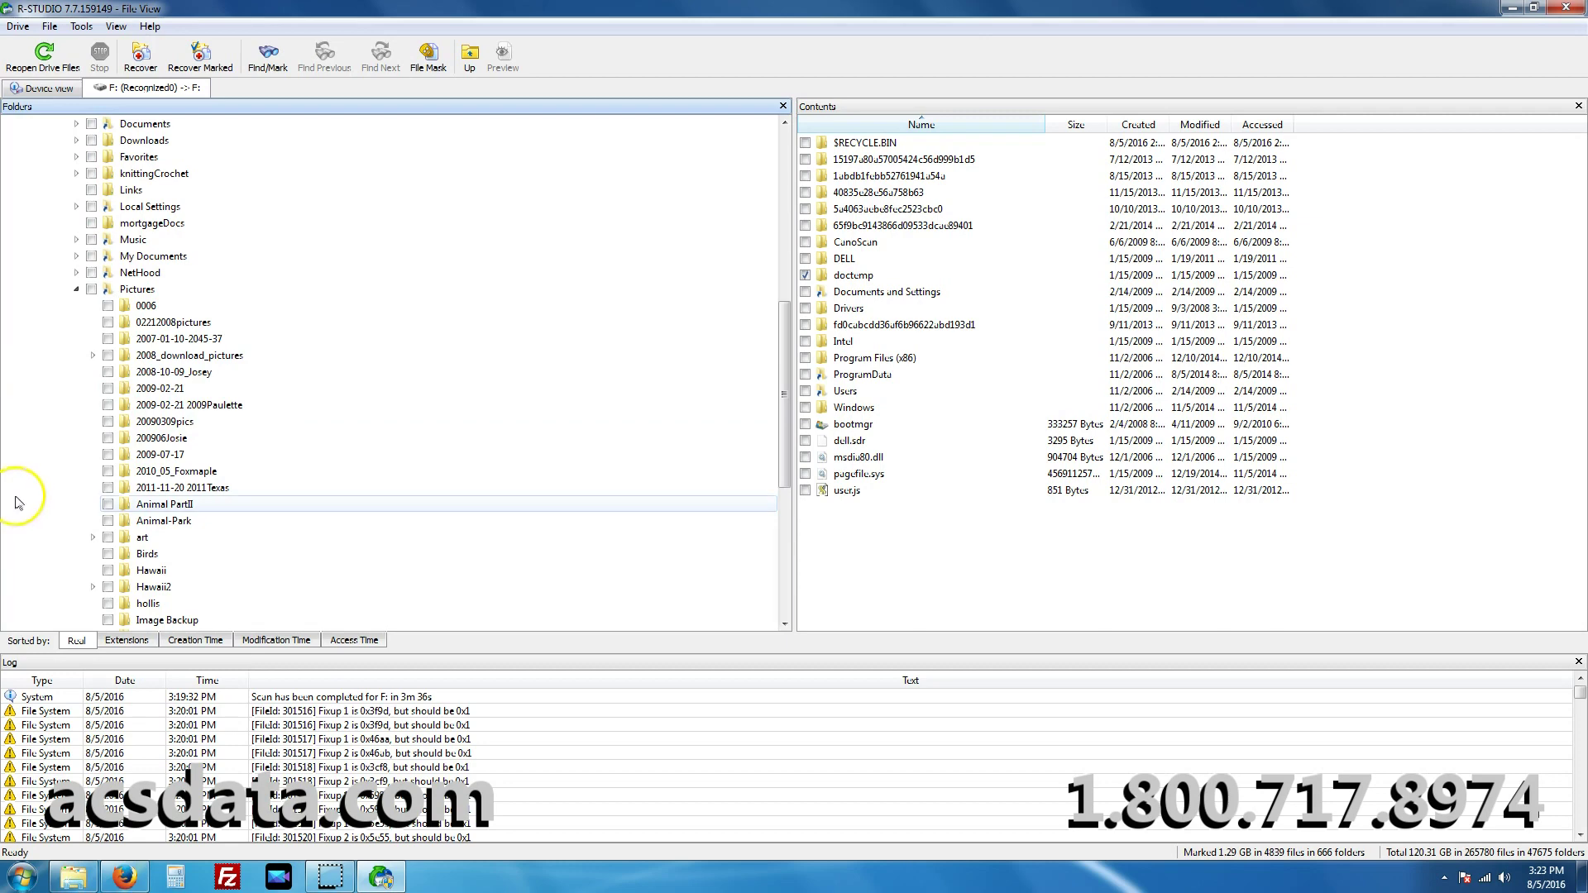
left_click(108, 504)
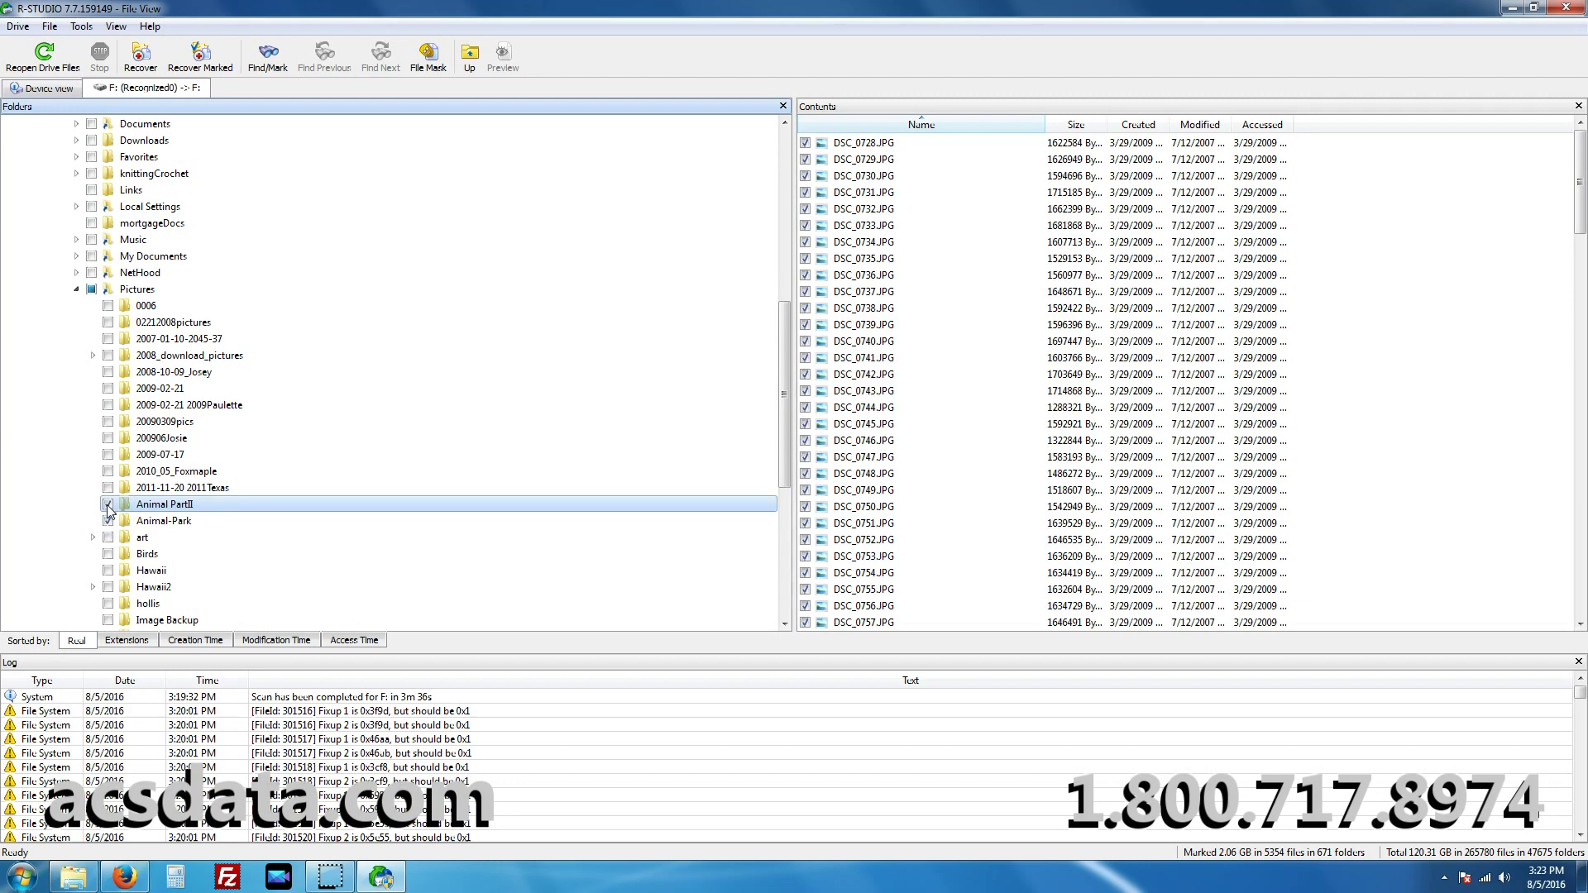
Set up recovery of the marked files with a new folder named Test on BACKUP (E:) as the output folder.
left_click(207, 62)
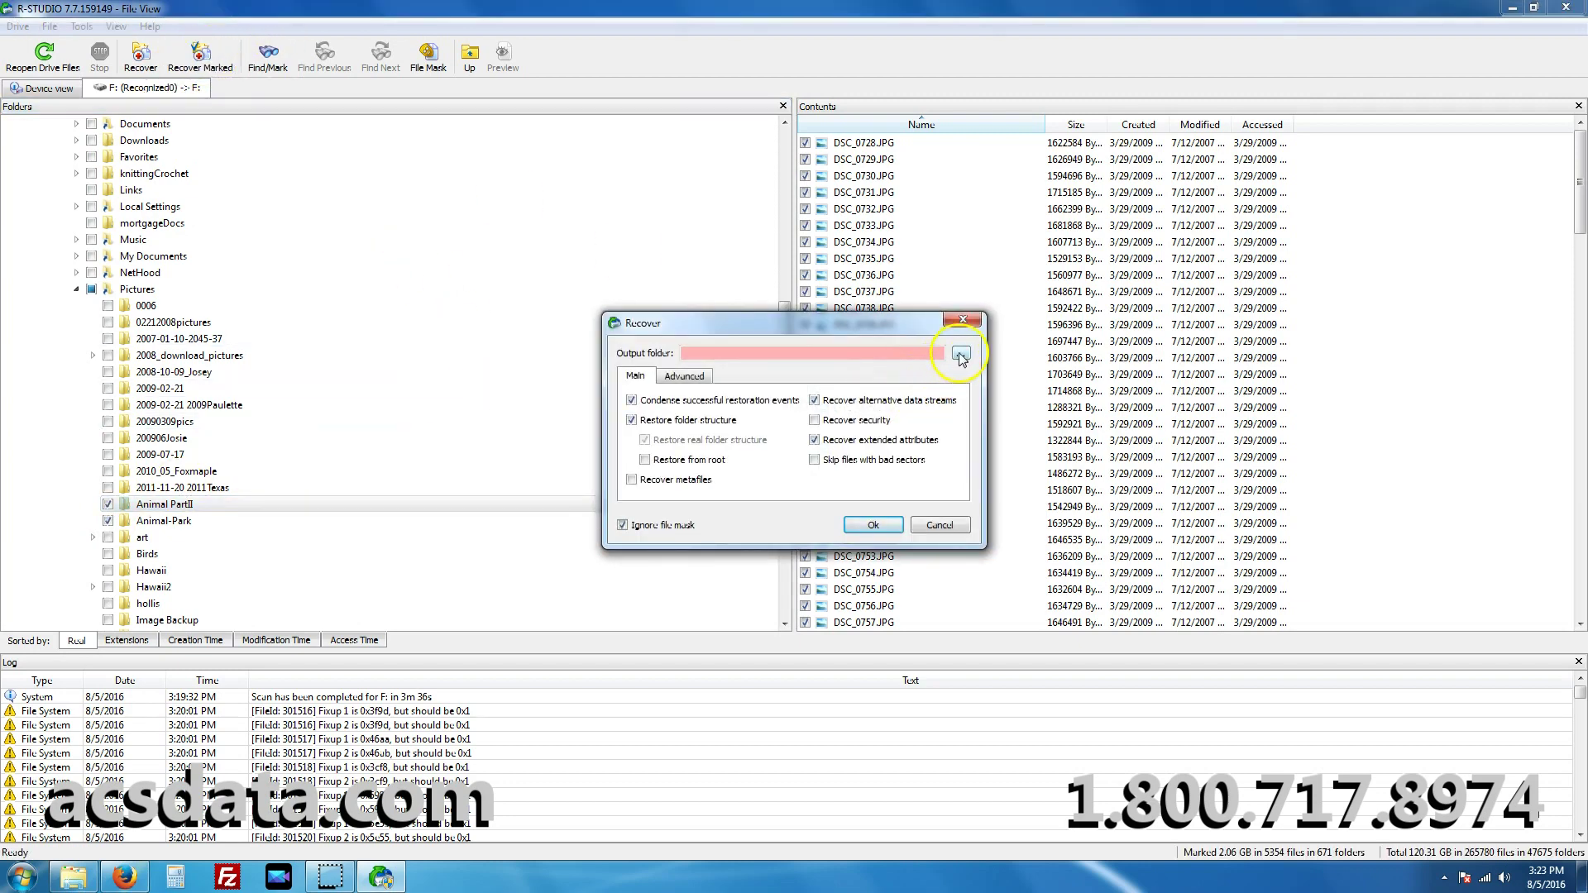
left_click(960, 355)
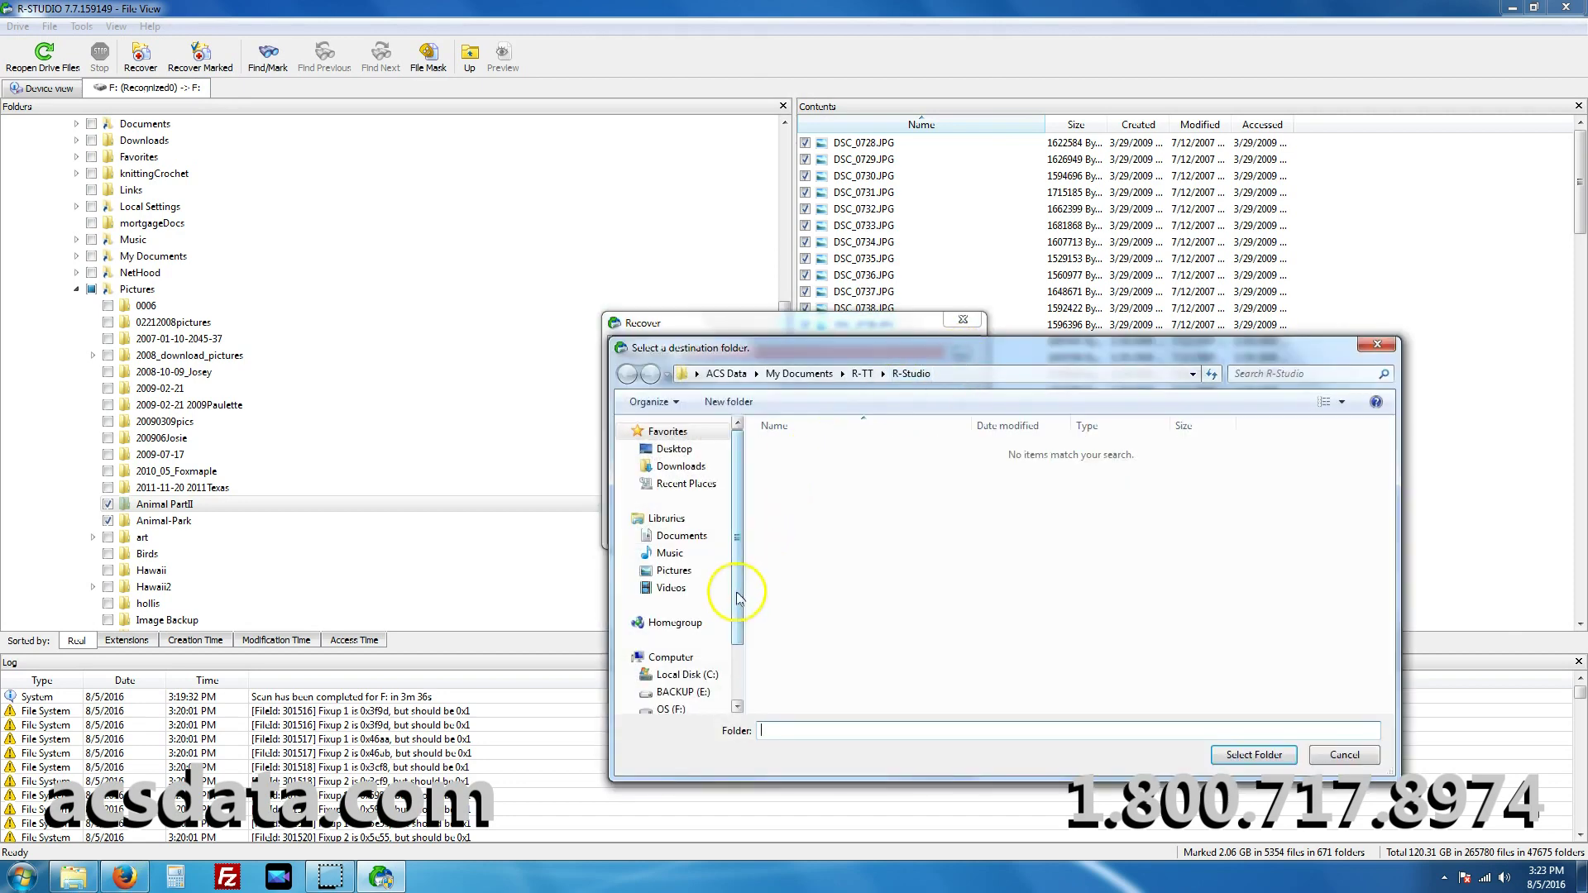
left_click(678, 666)
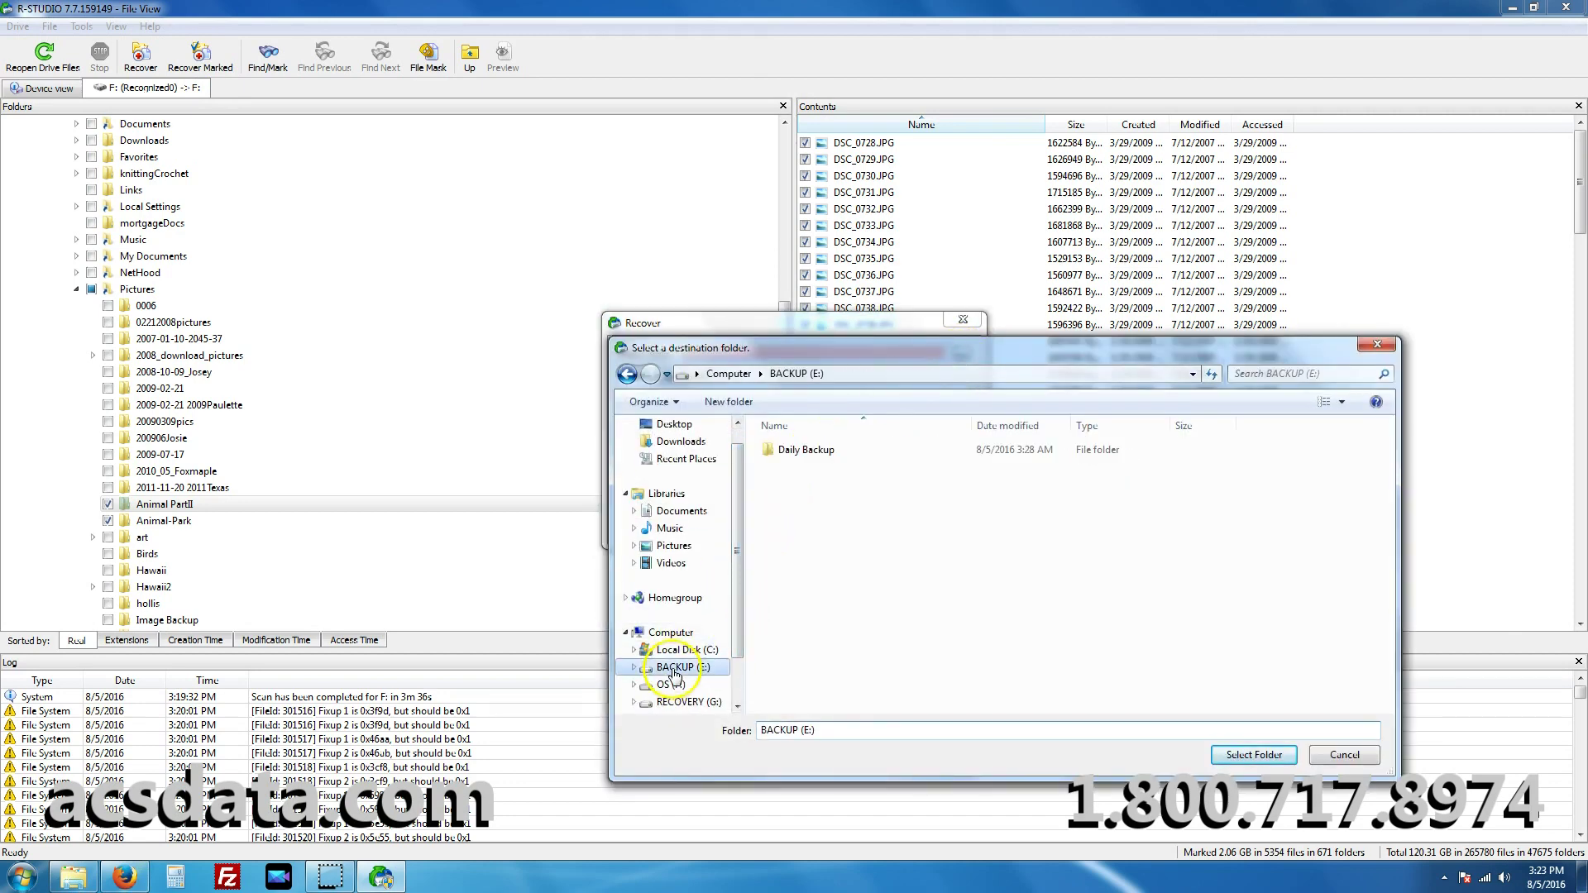
right_click(903, 622)
mouse_move(984, 796)
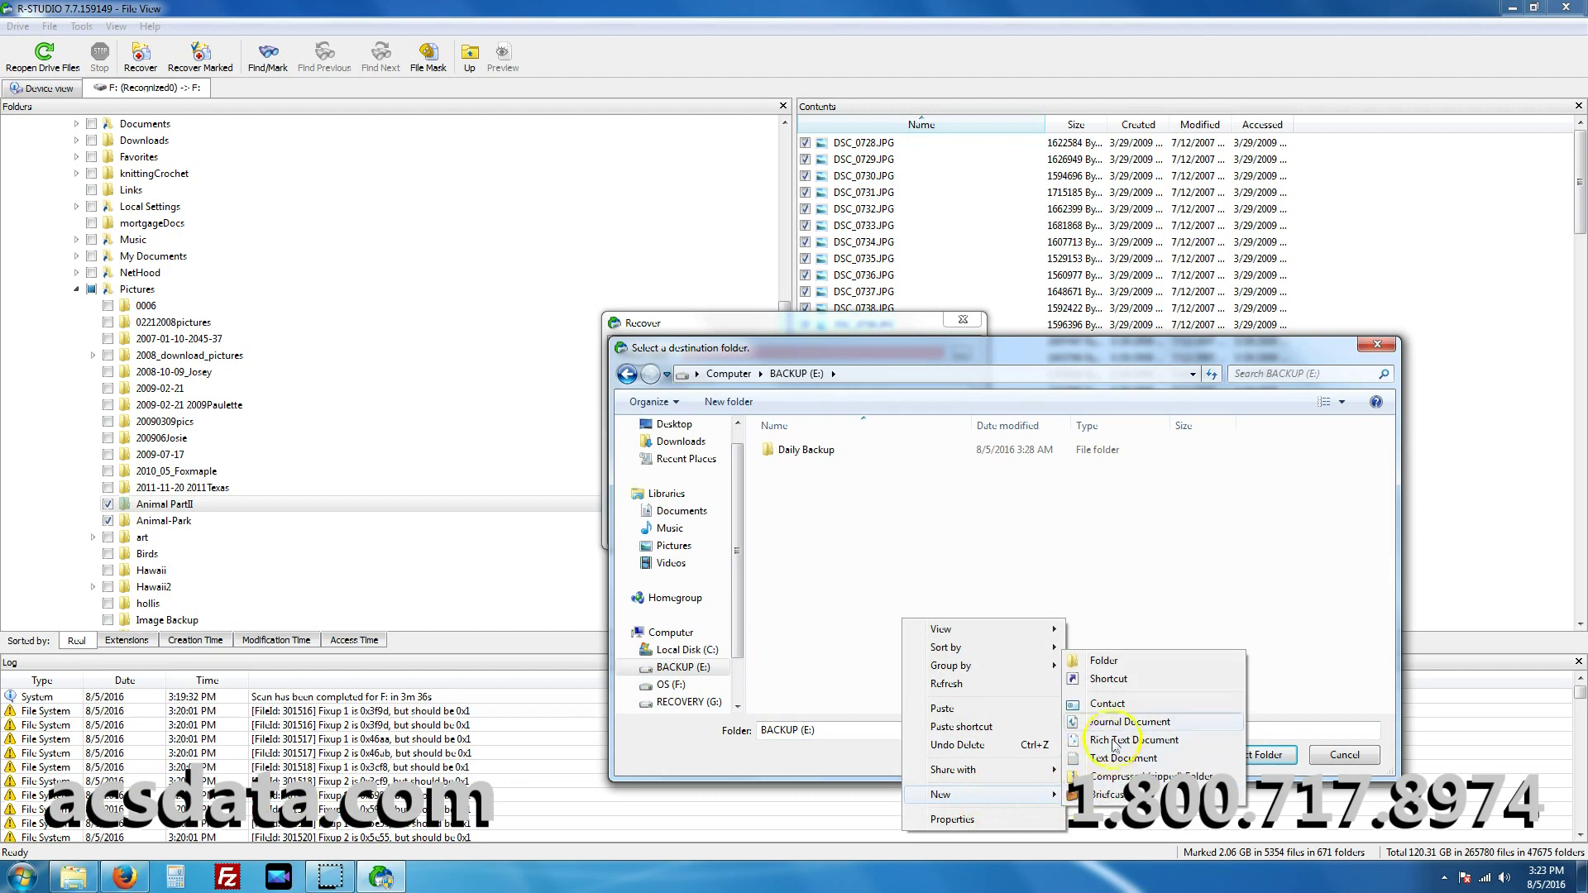
left_click(1116, 661)
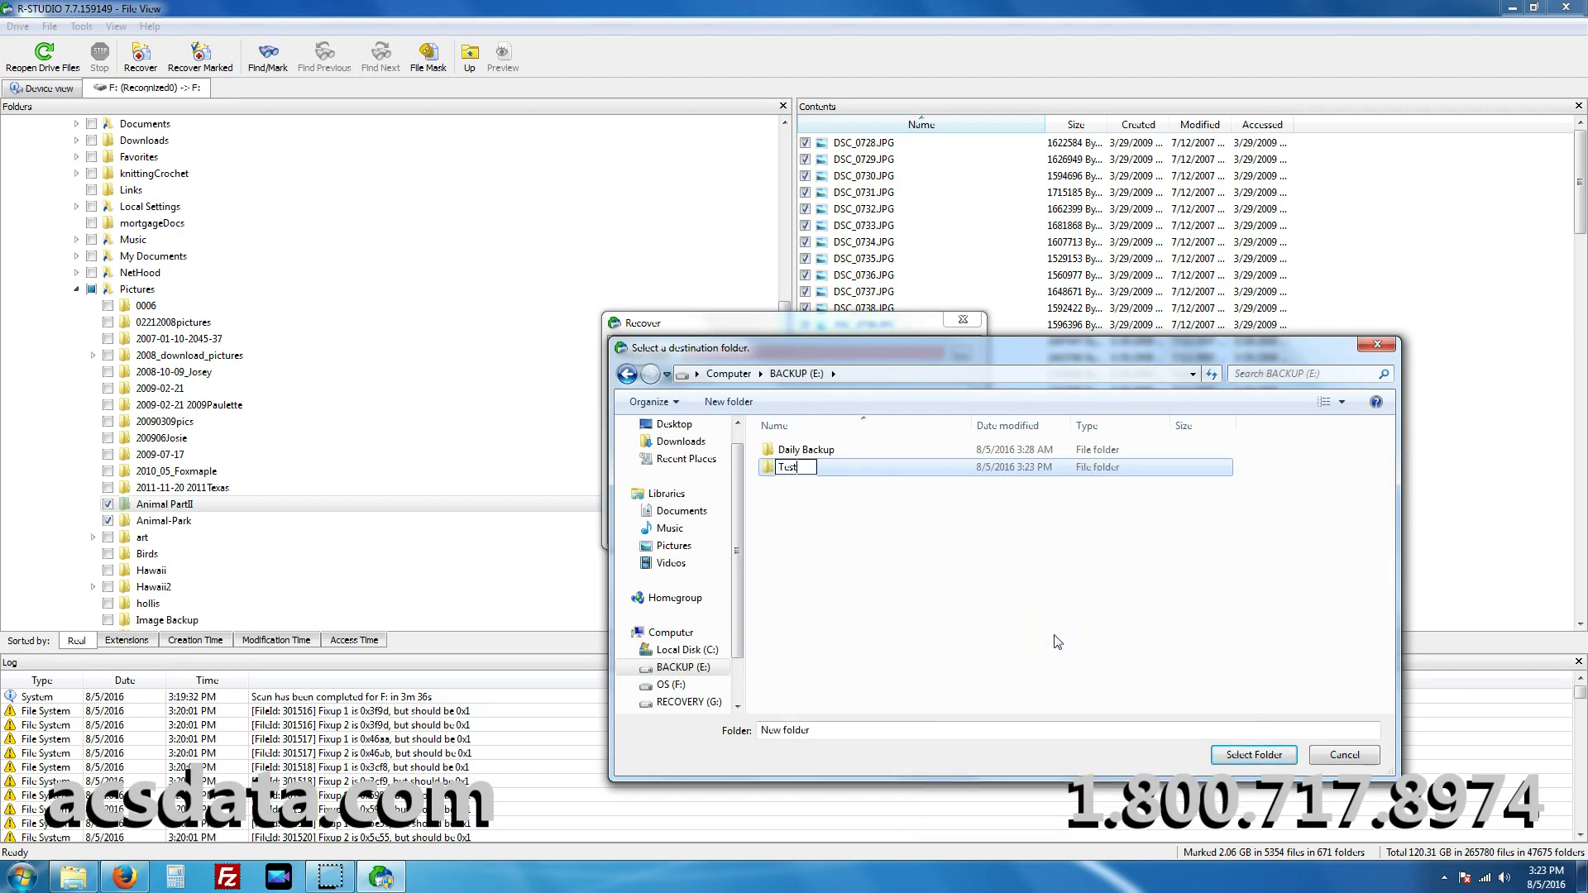
left_click(976, 560)
double_click(815, 468)
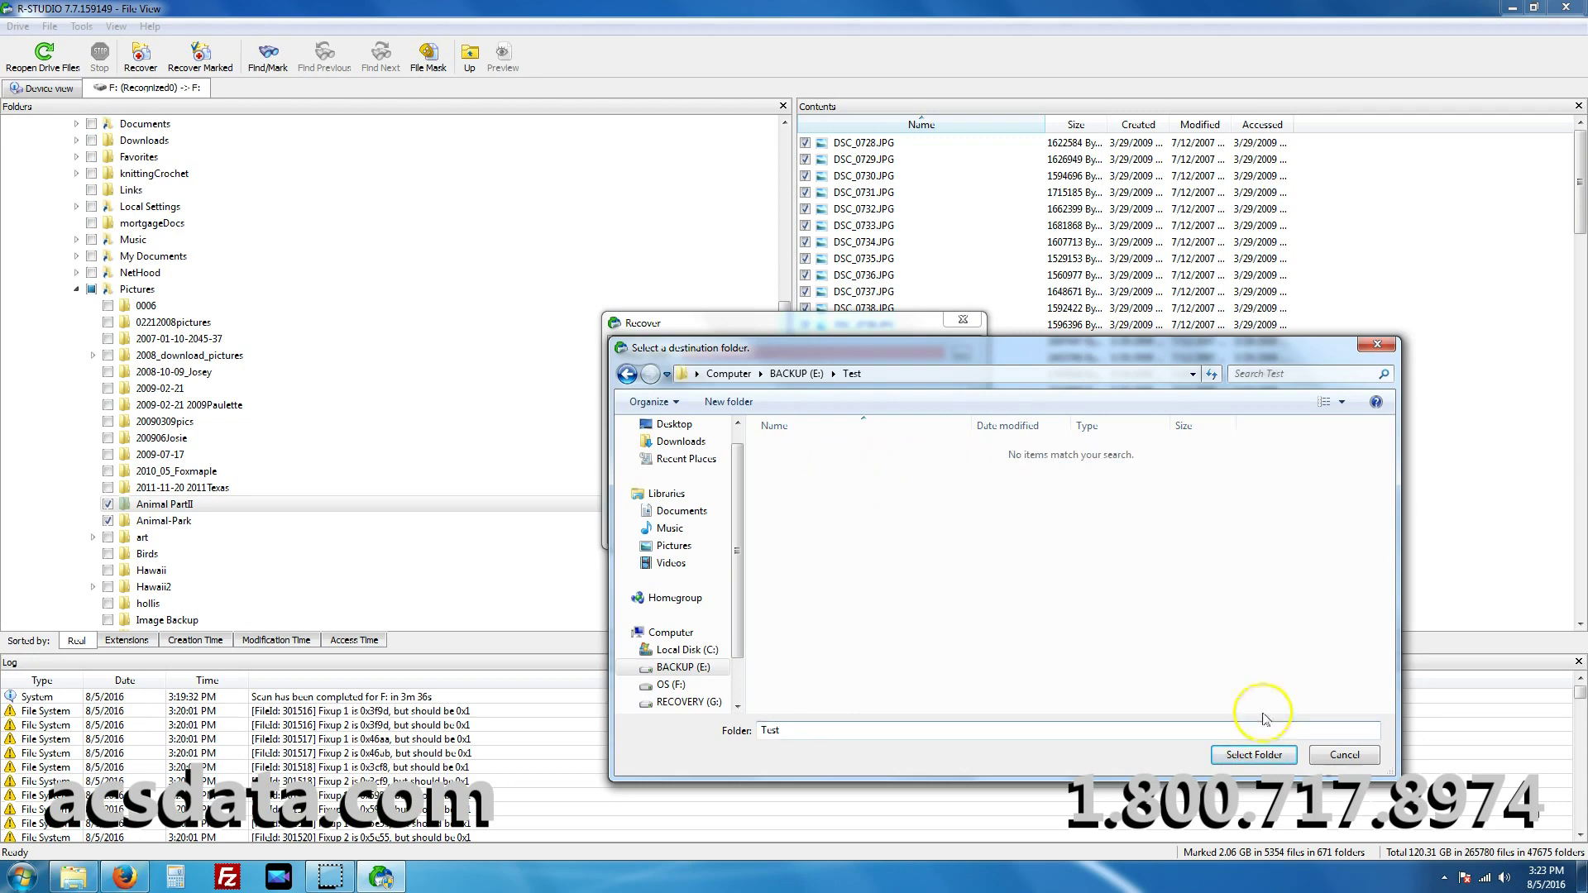
left_click(1255, 754)
Set recovery to remove hidden attributes, replace invalid symbols in broken names with $, and rename existing files, and start it.
left_click(683, 375)
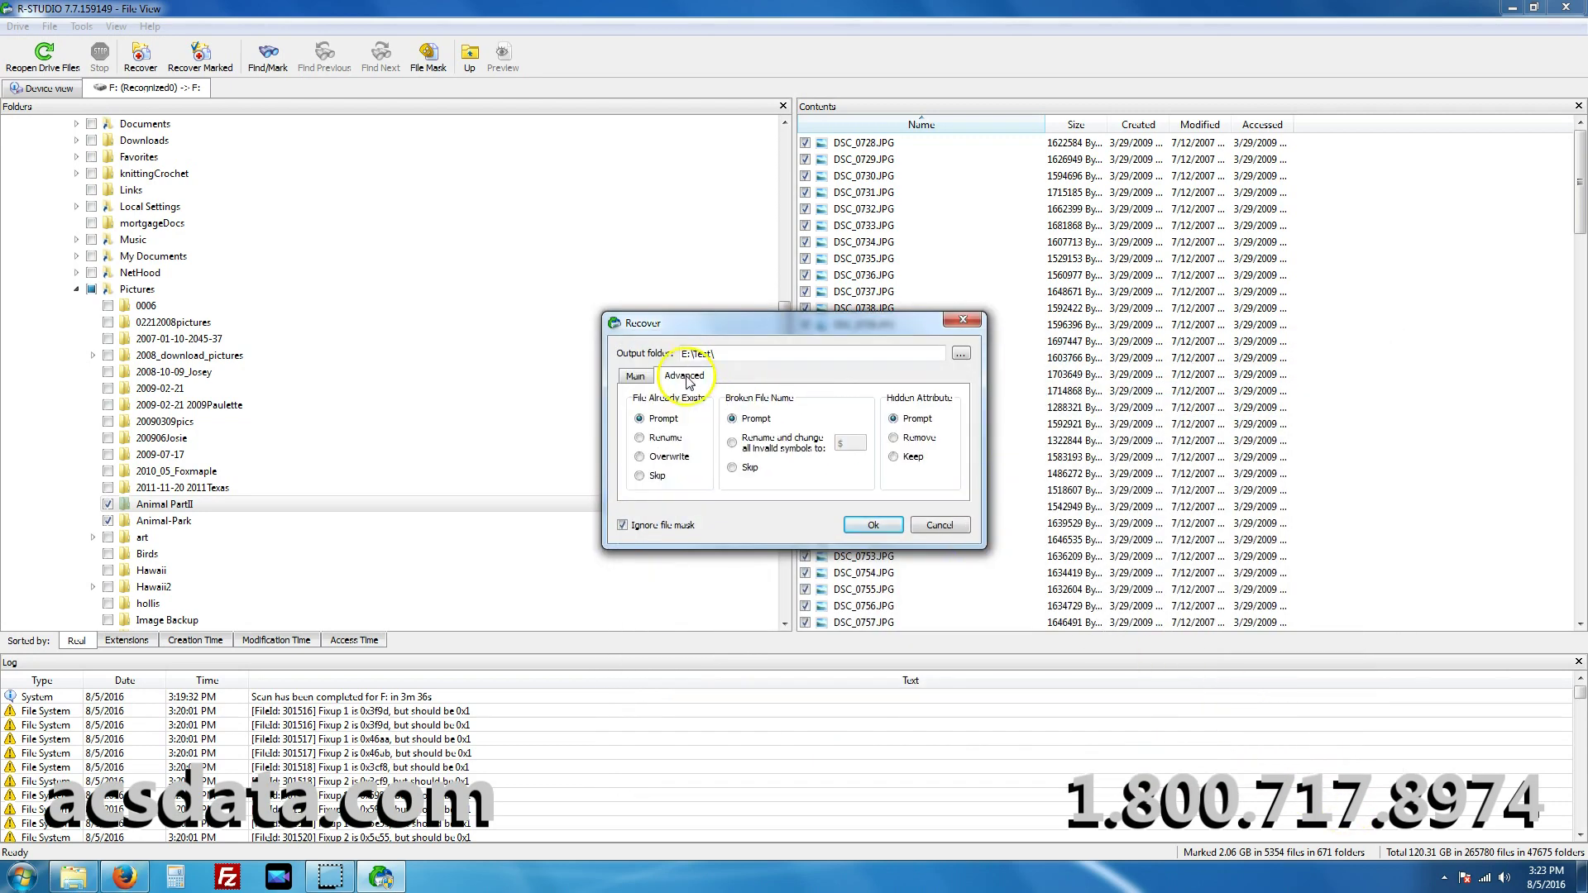
left_click(894, 437)
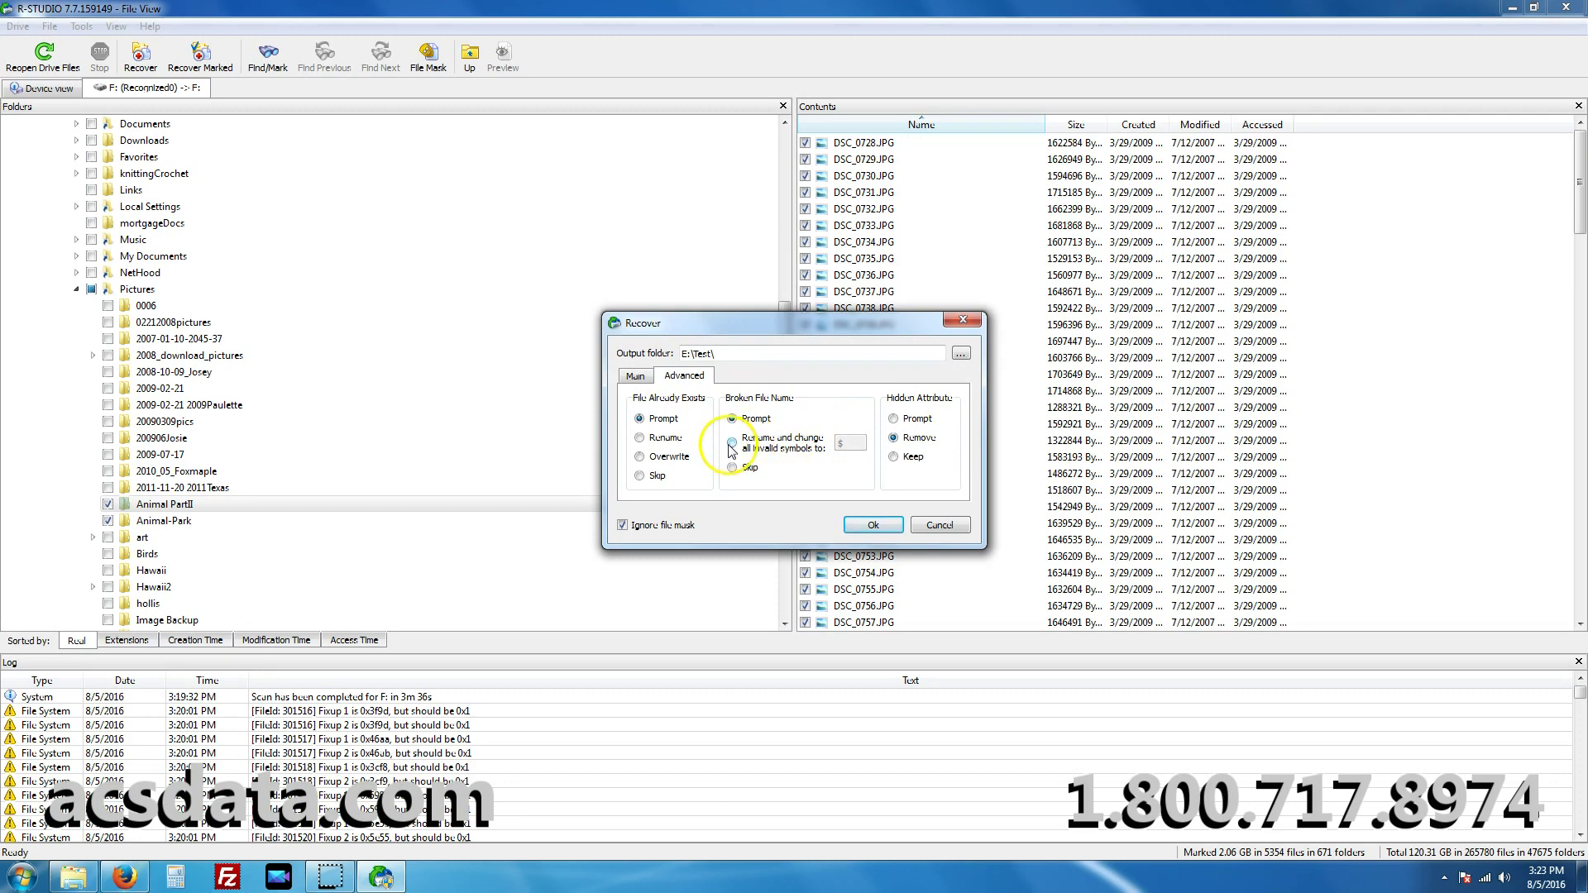
left_click(732, 444)
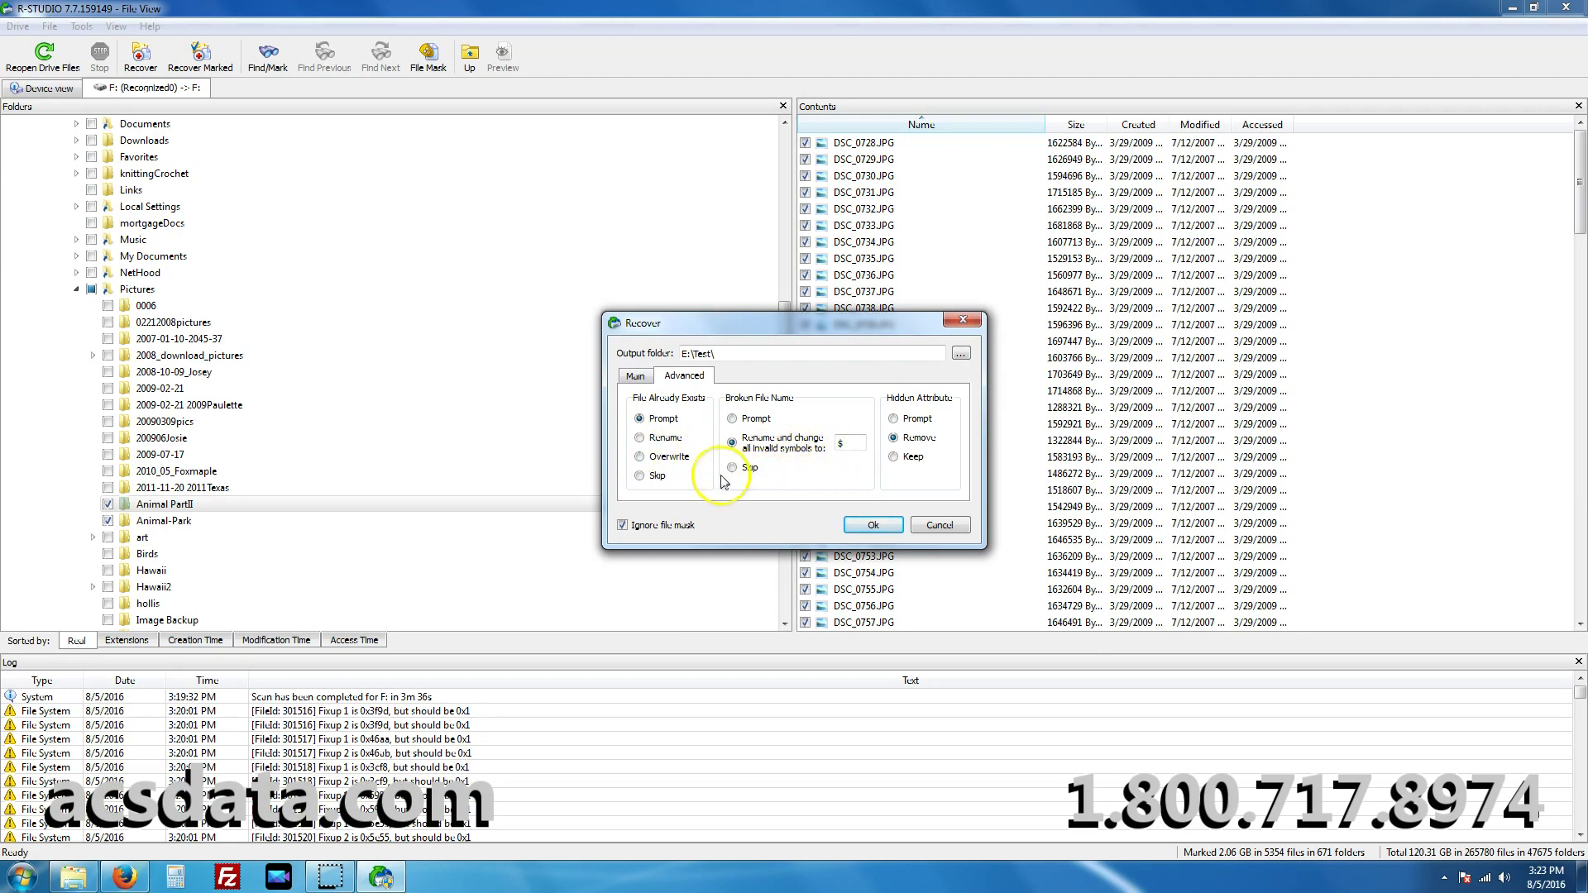
left_click(639, 438)
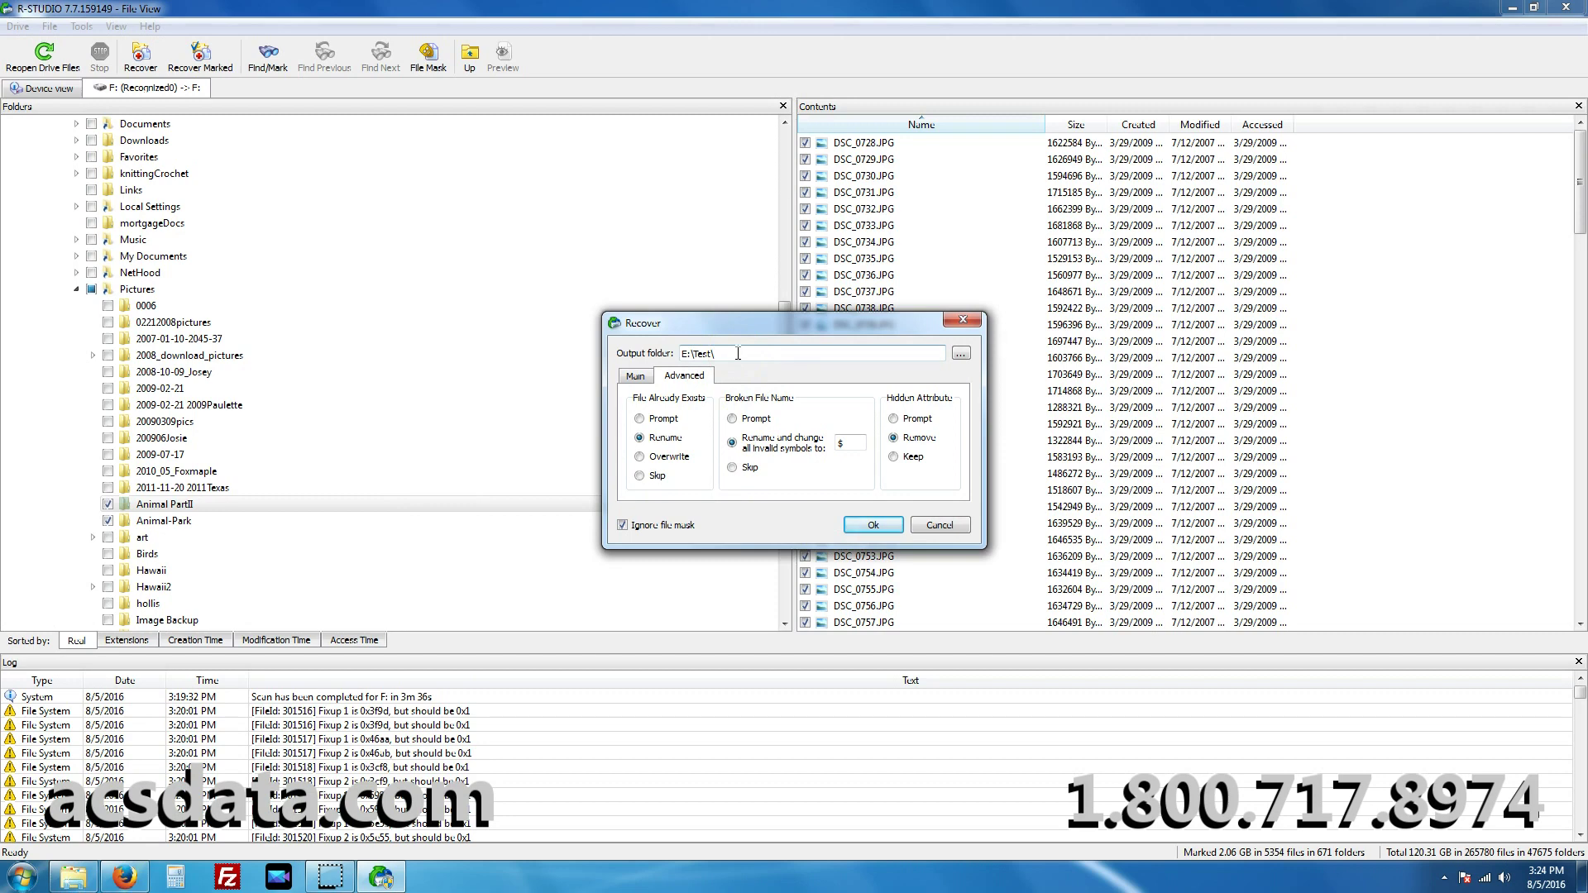
left_click(873, 525)
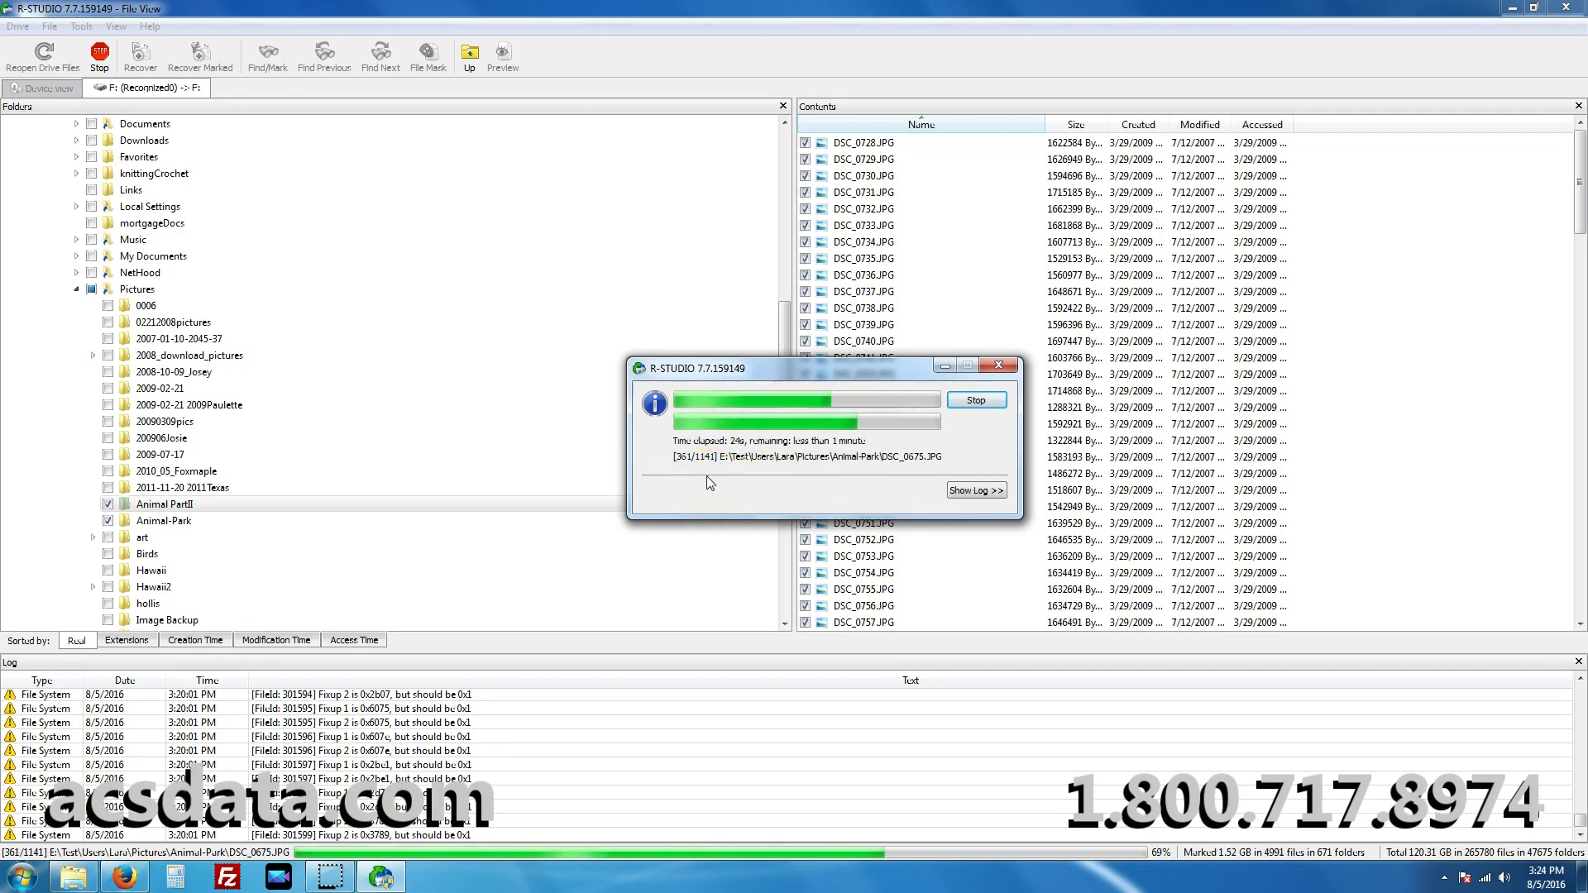
Switch to Windows Explorer and examine the recovered Animal-Park photos in the Test folder on BACKUP (E:).
left_click(72, 880)
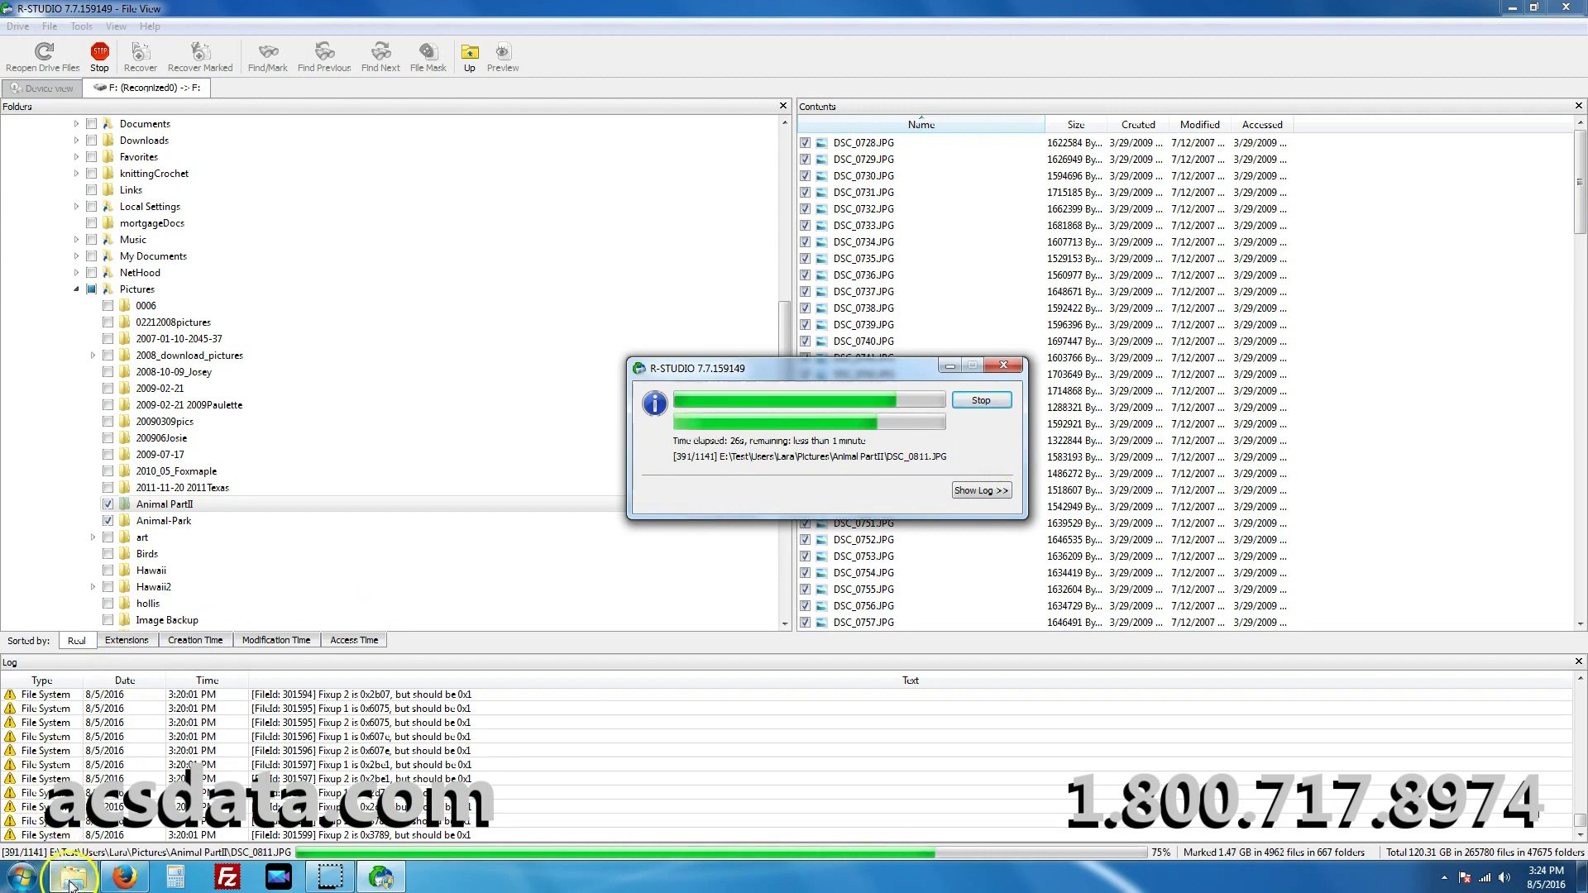
left_click(108, 794)
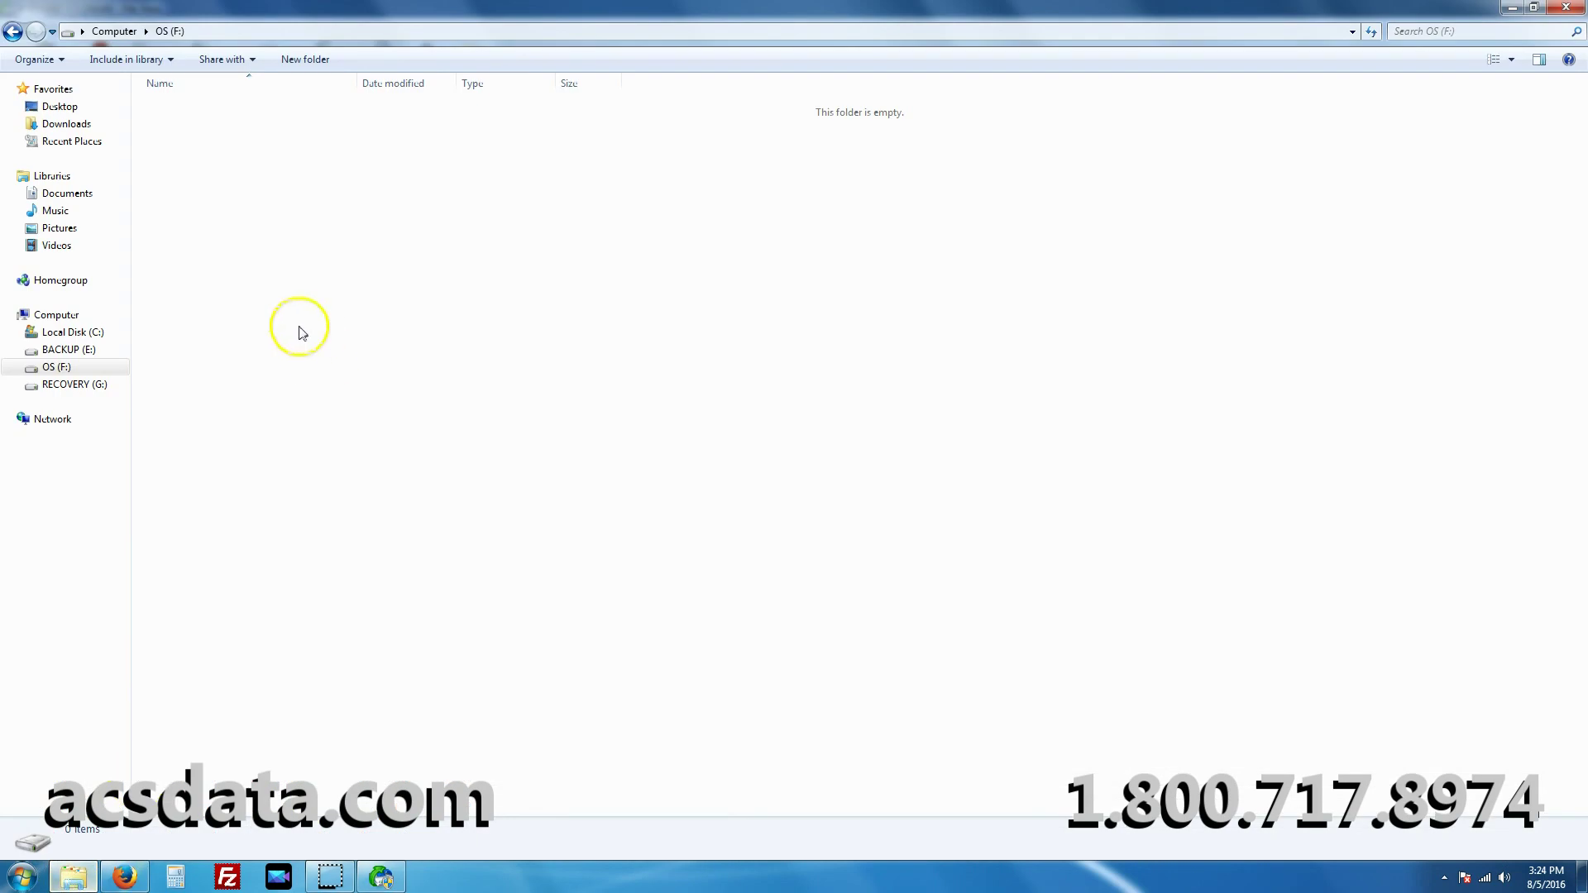
left_click(74, 349)
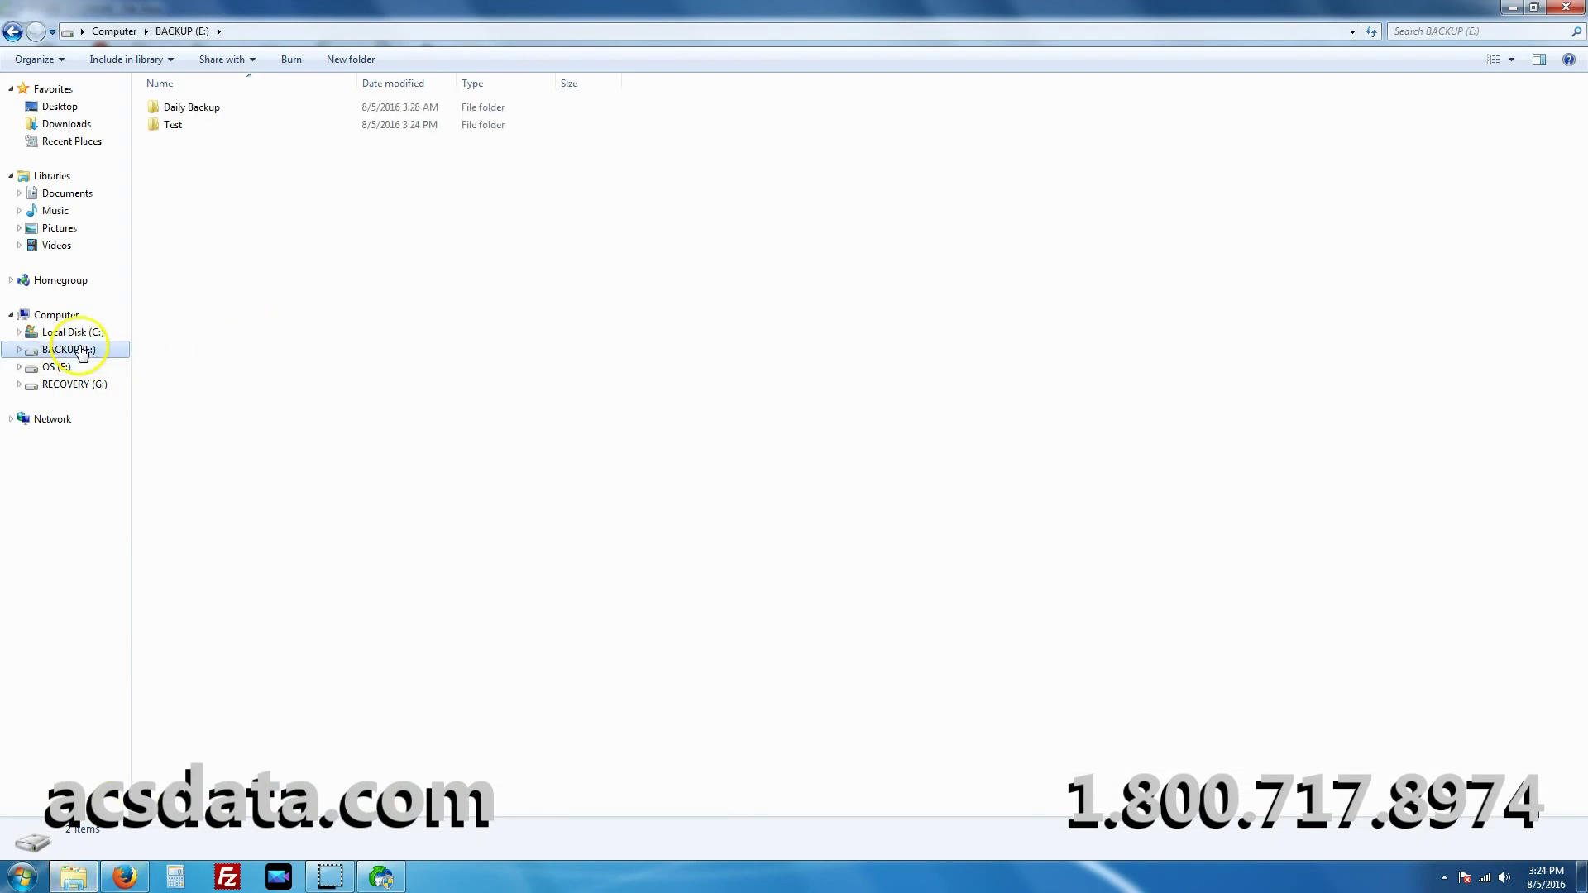
double_click(186, 128)
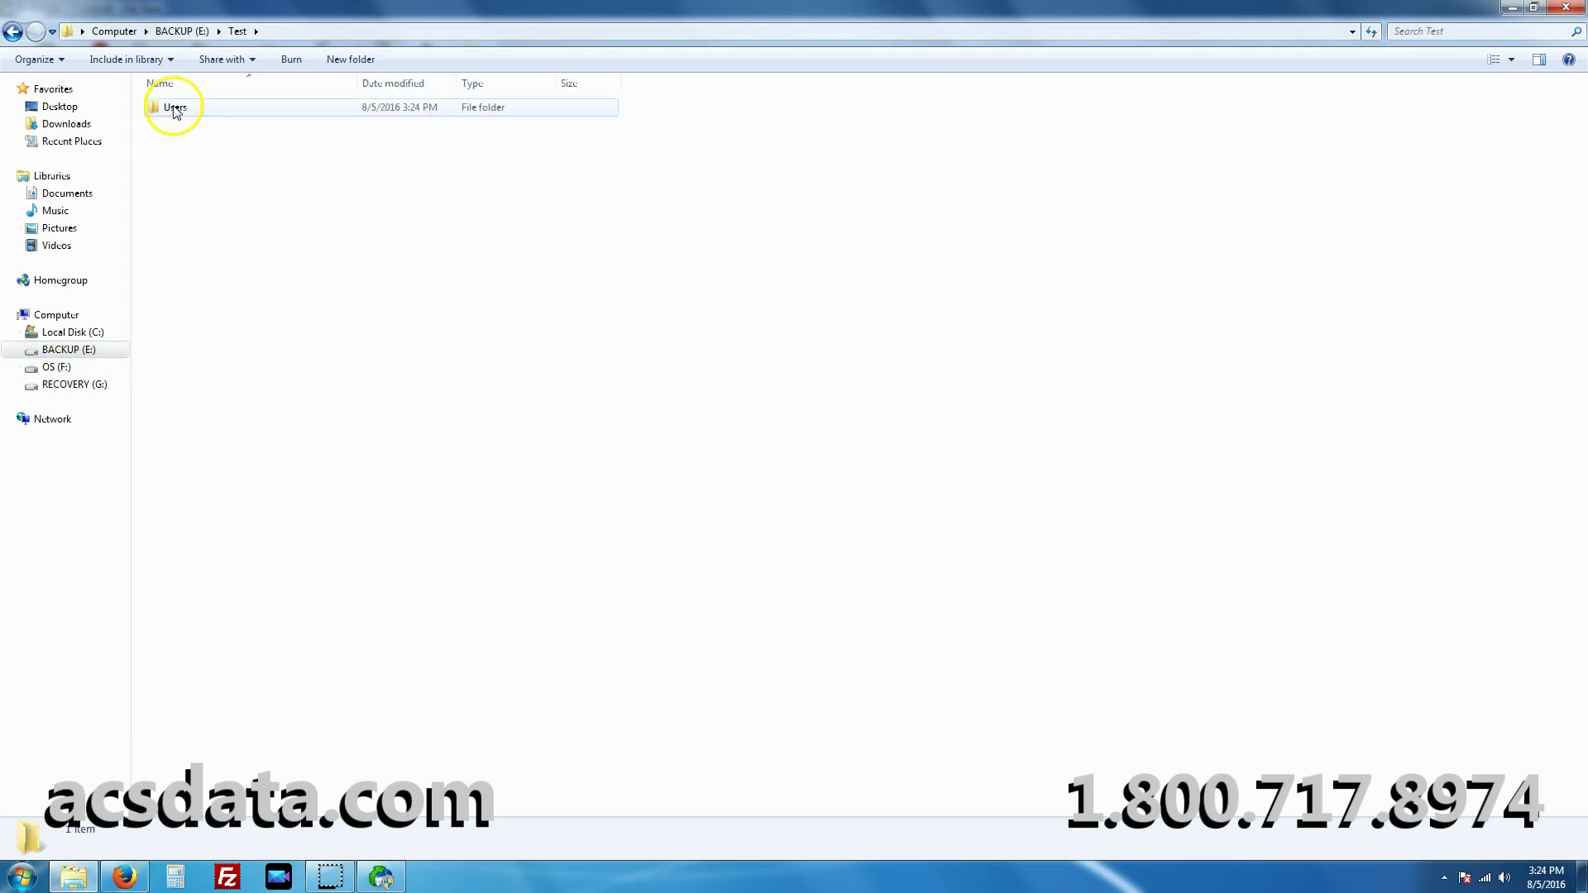
double_click(175, 108)
double_click(175, 108)
double_click(175, 108)
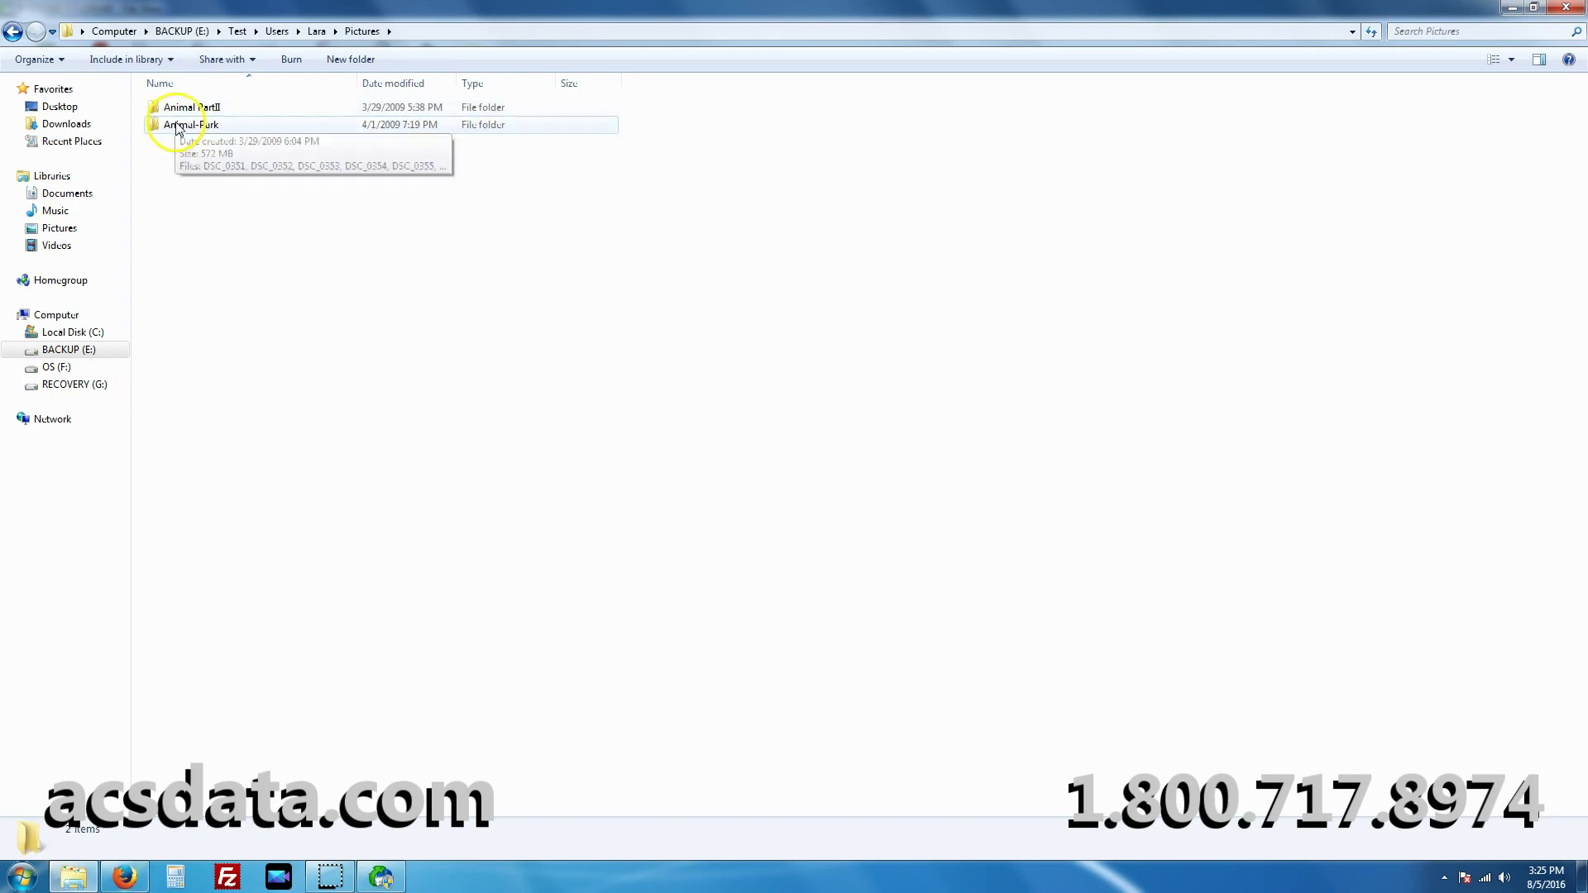
double_click(178, 125)
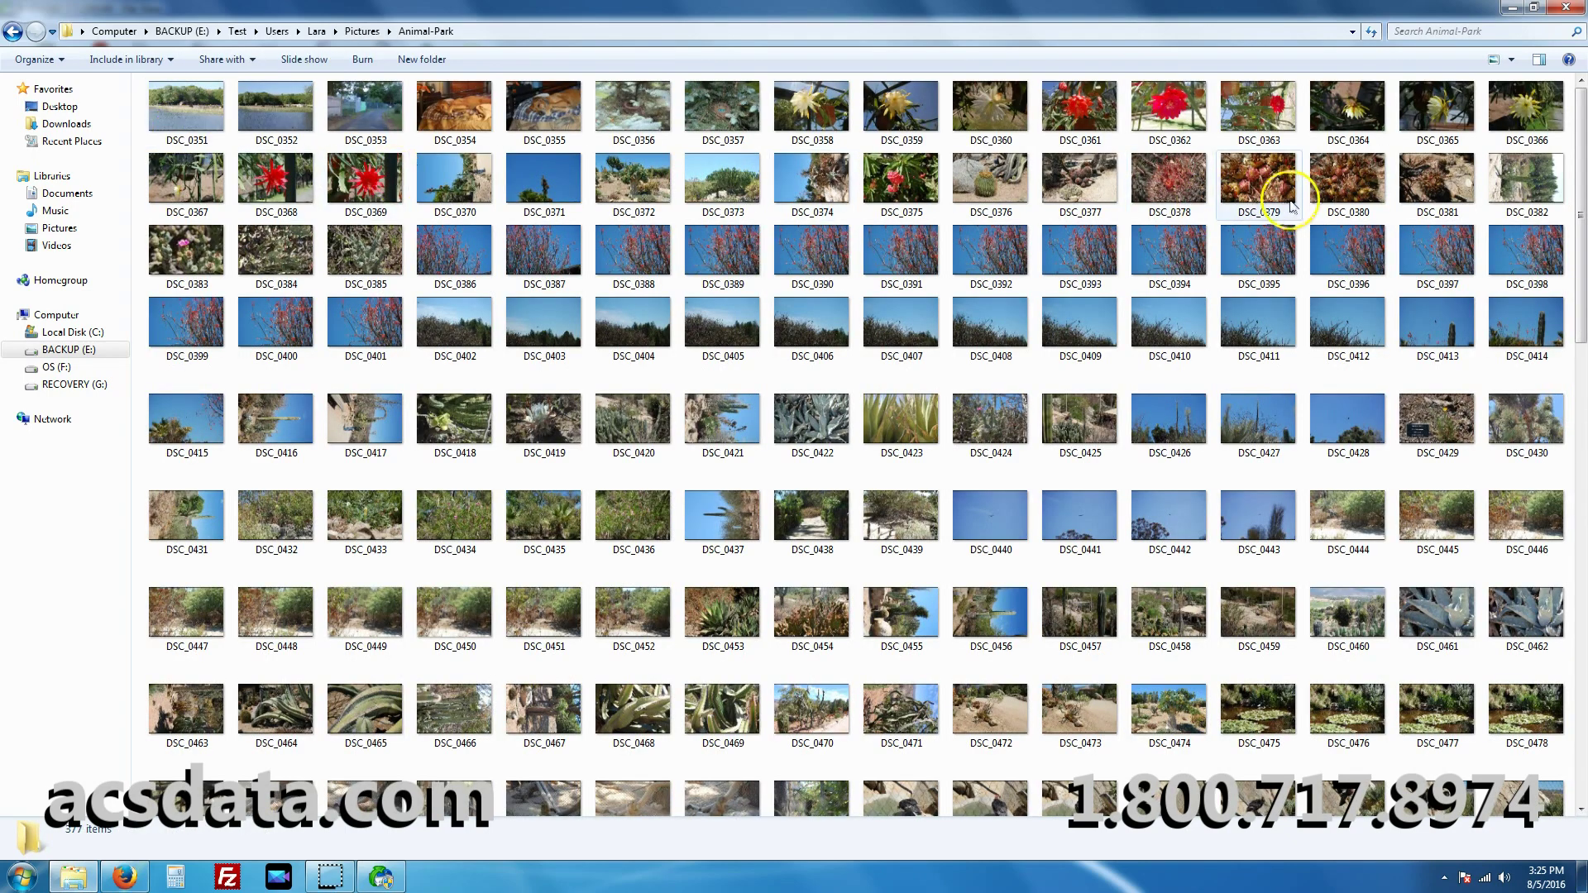
scroll(1422, 248, "down", 5)
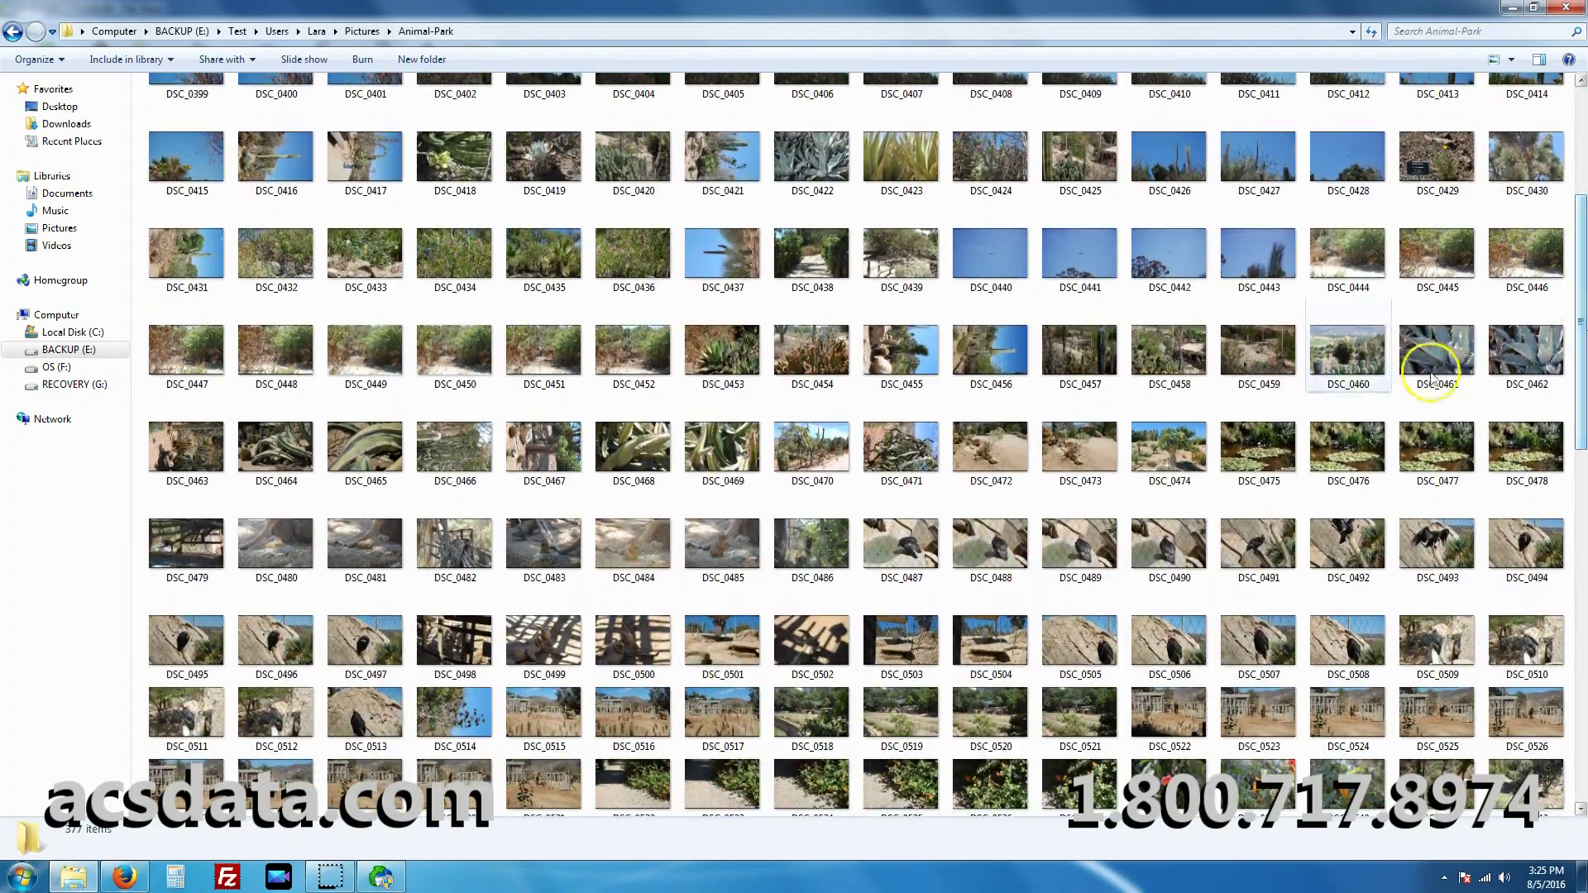
View the recovered photos DSC_0485 through DSC_0491 at full size and close the photo viewer.
double_click(725, 542)
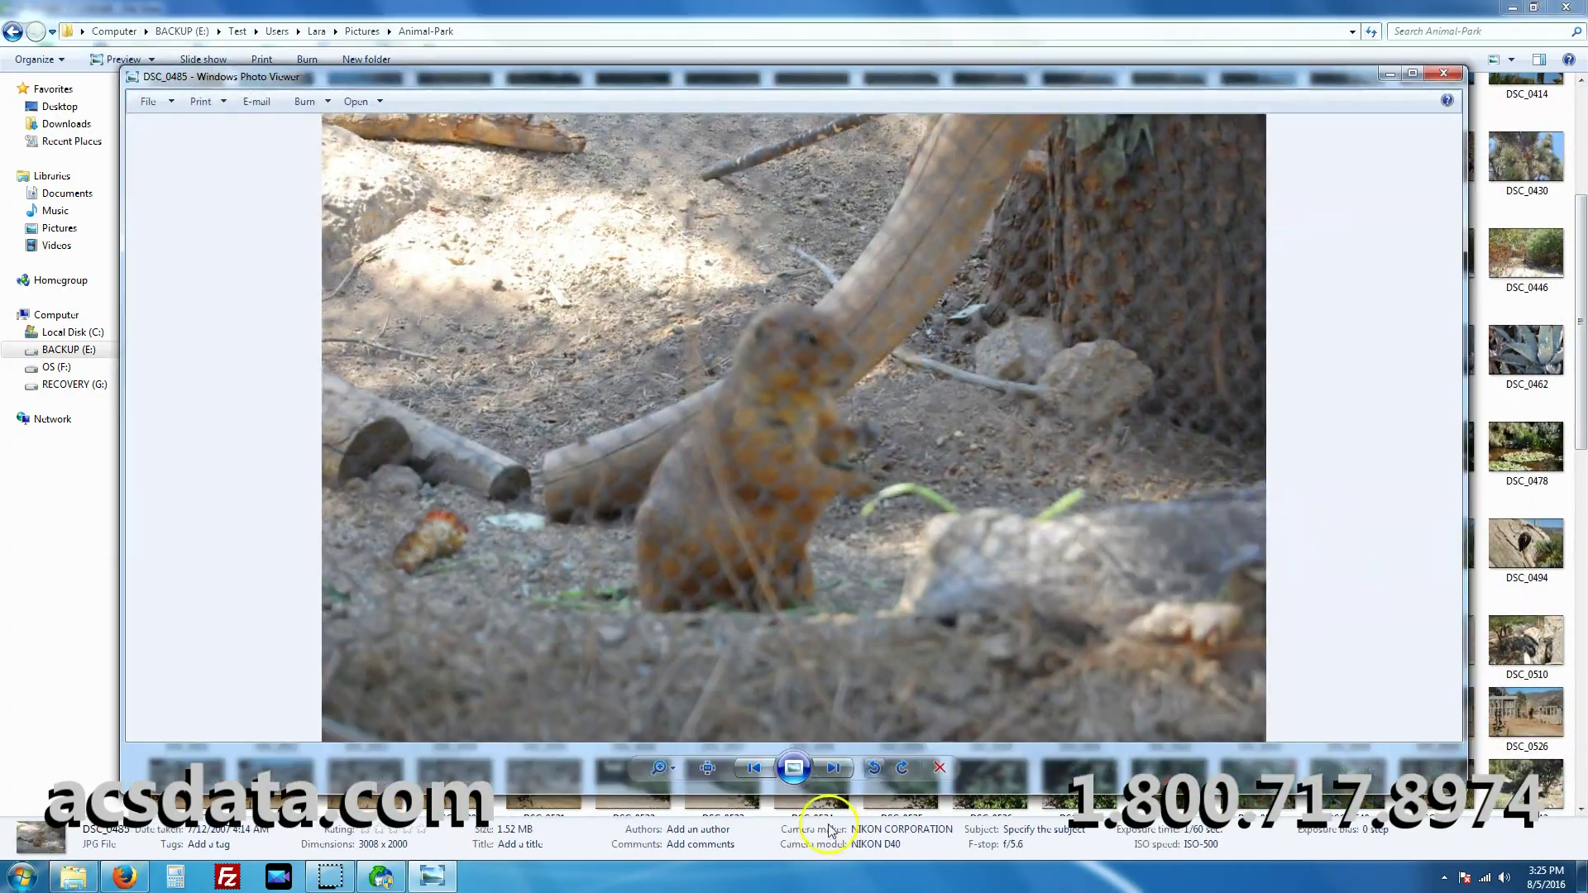
left_click(832, 768)
left_click(831, 768)
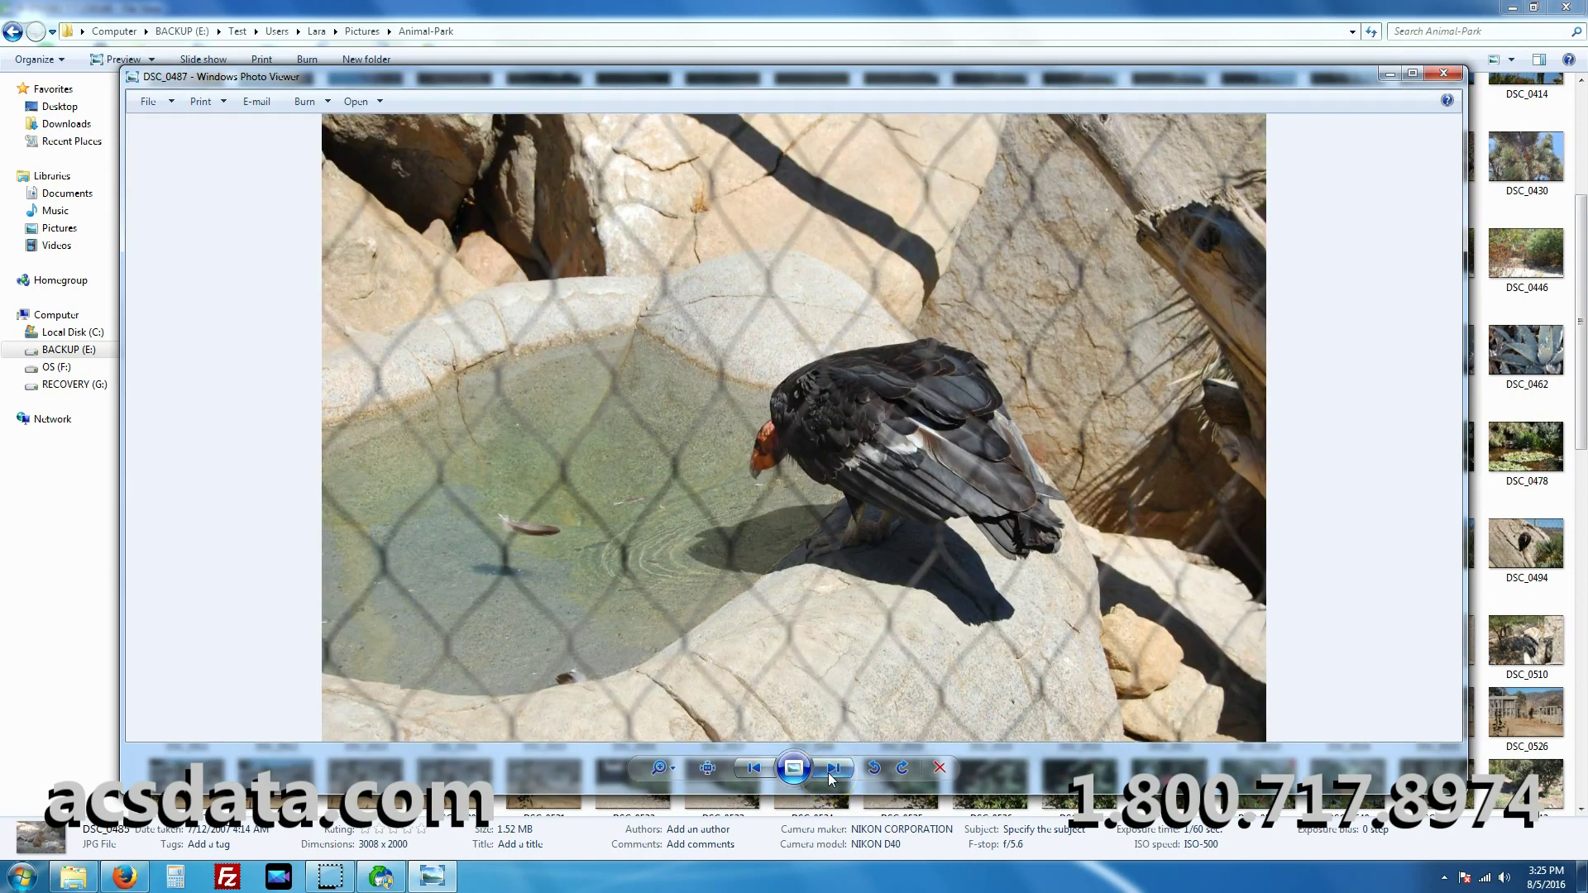
left_click(832, 768)
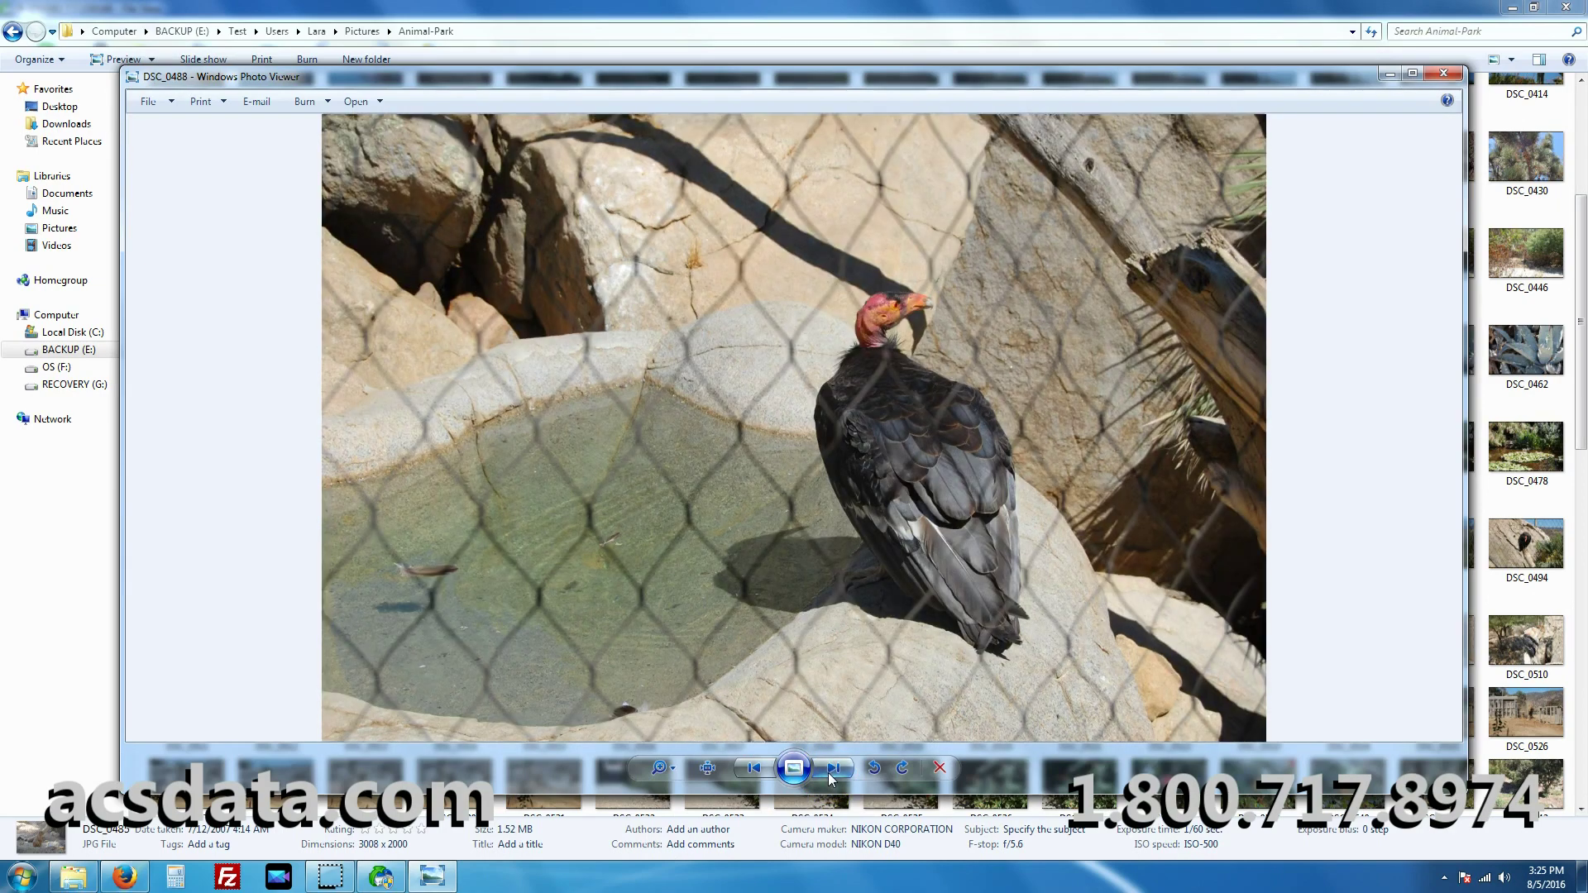
left_click(827, 772)
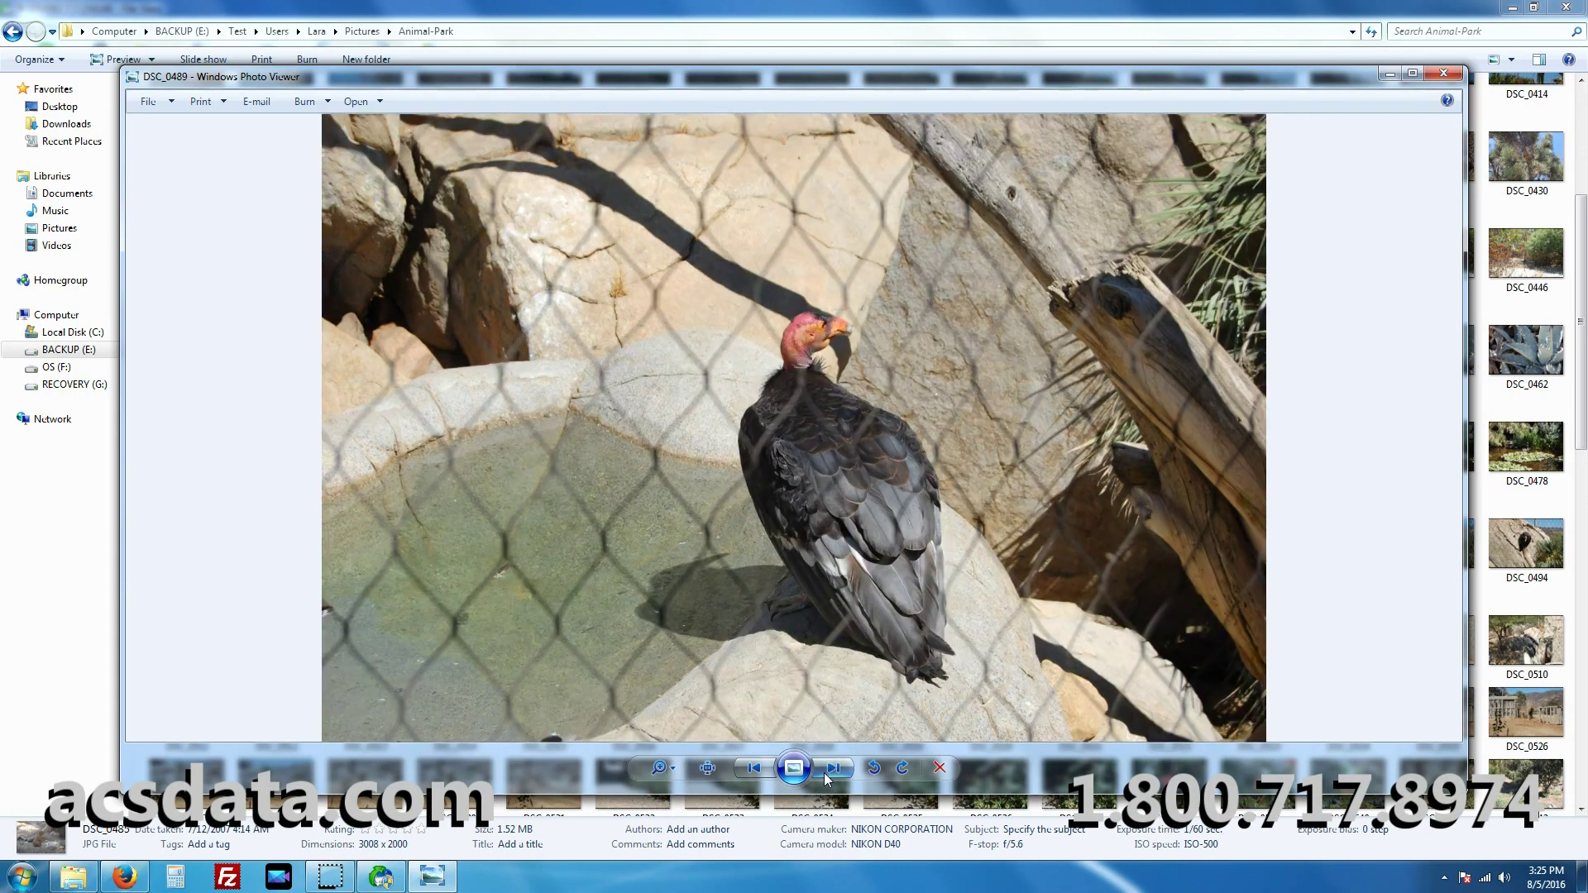
left_click(828, 770)
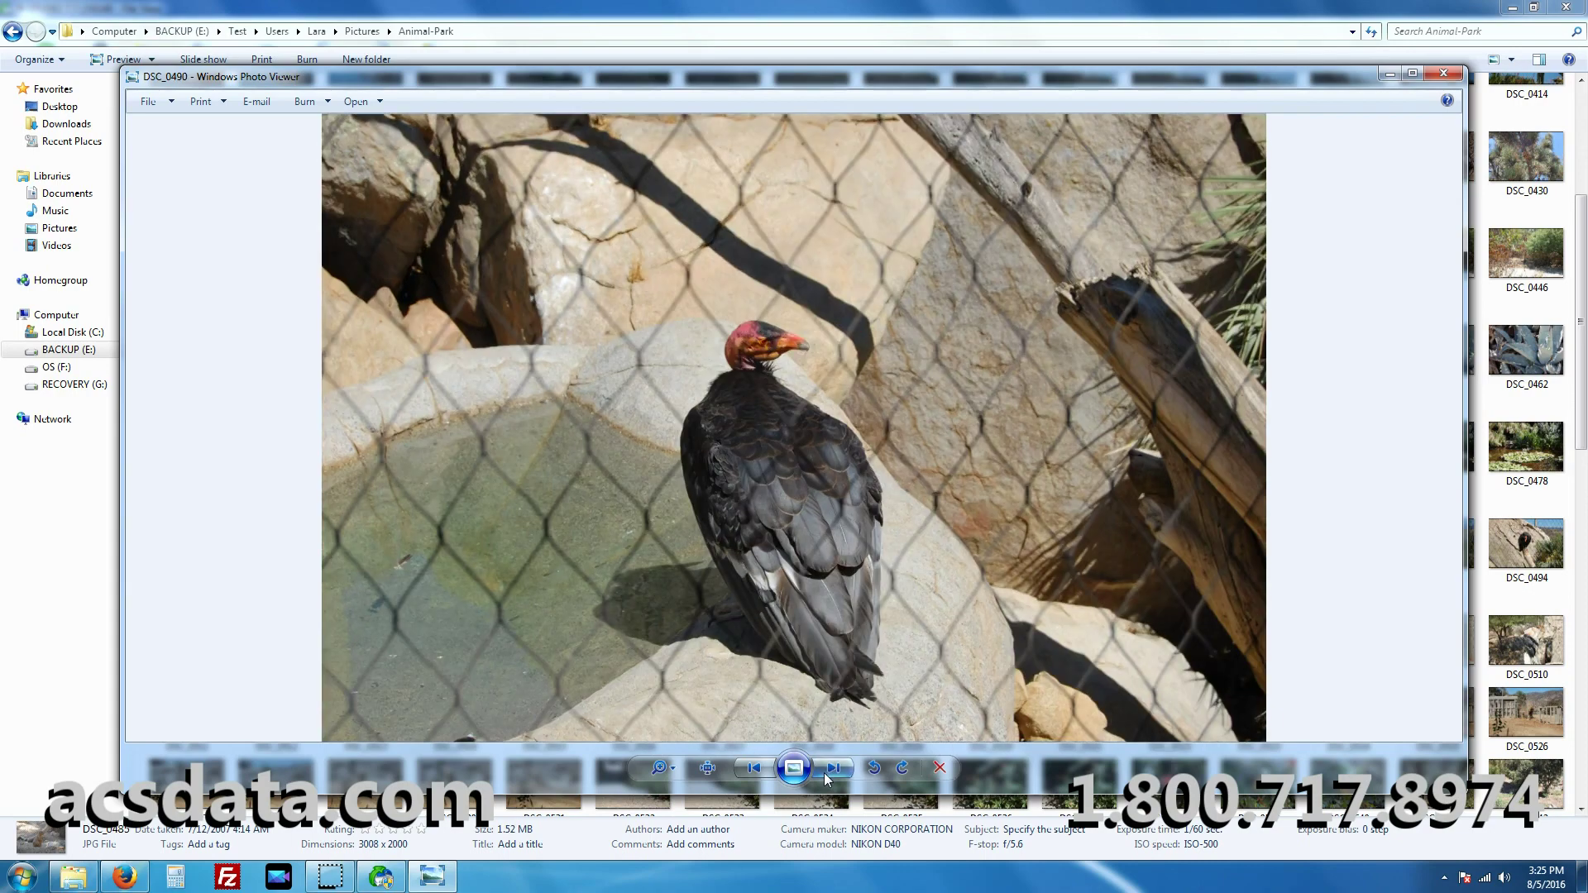
left_click(823, 772)
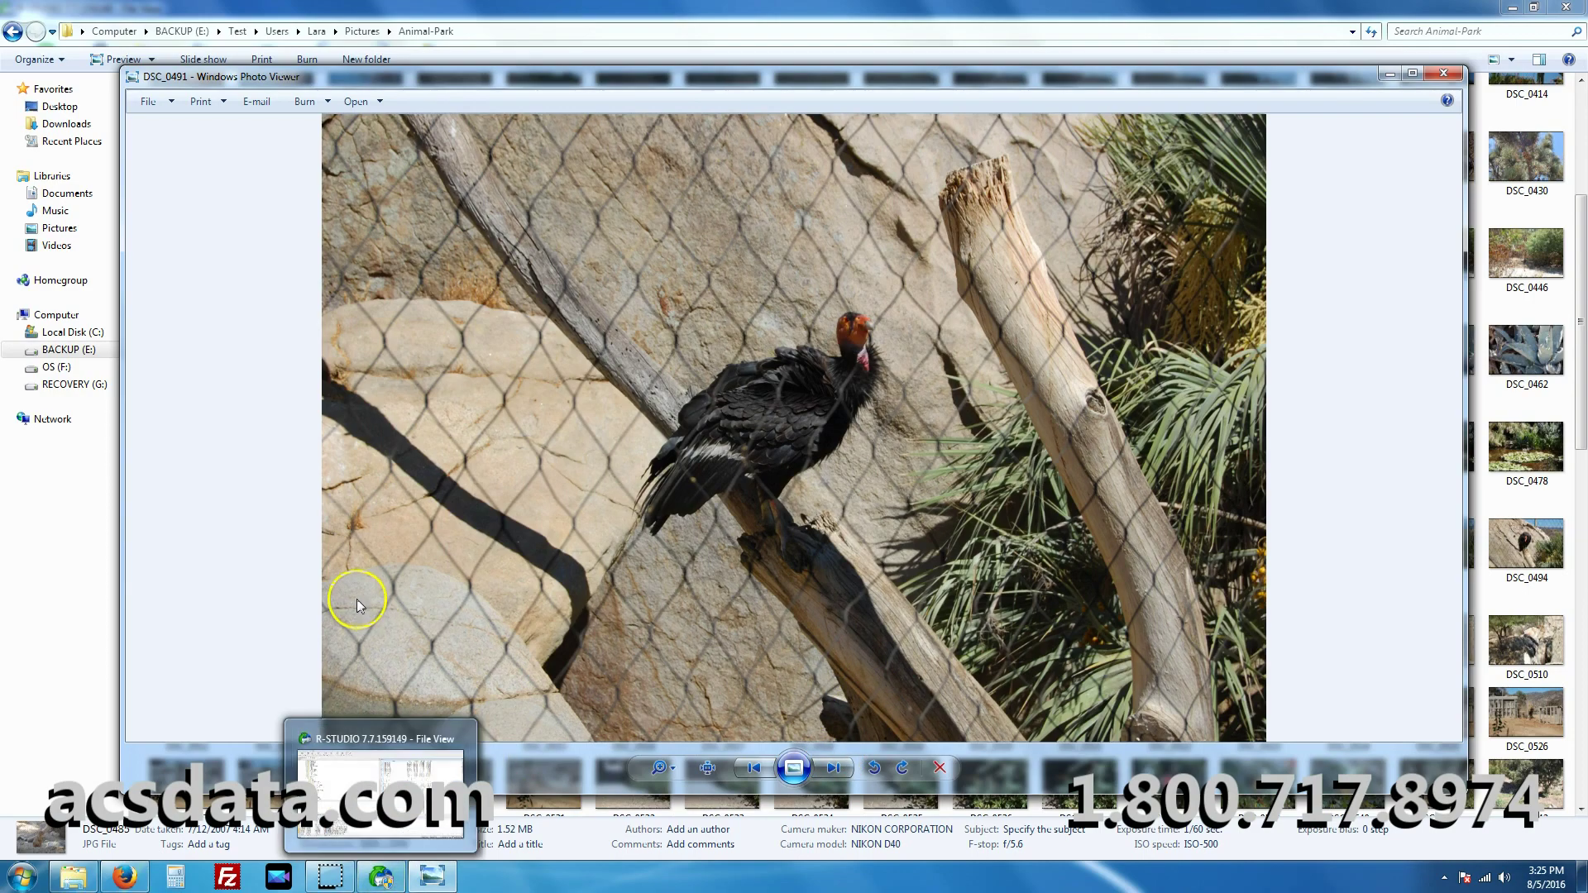
left_click(1443, 73)
Look through the Animal-Park thumbnails, briefly checking the R-Studio file list in between.
scroll(1032, 500, "down", 5)
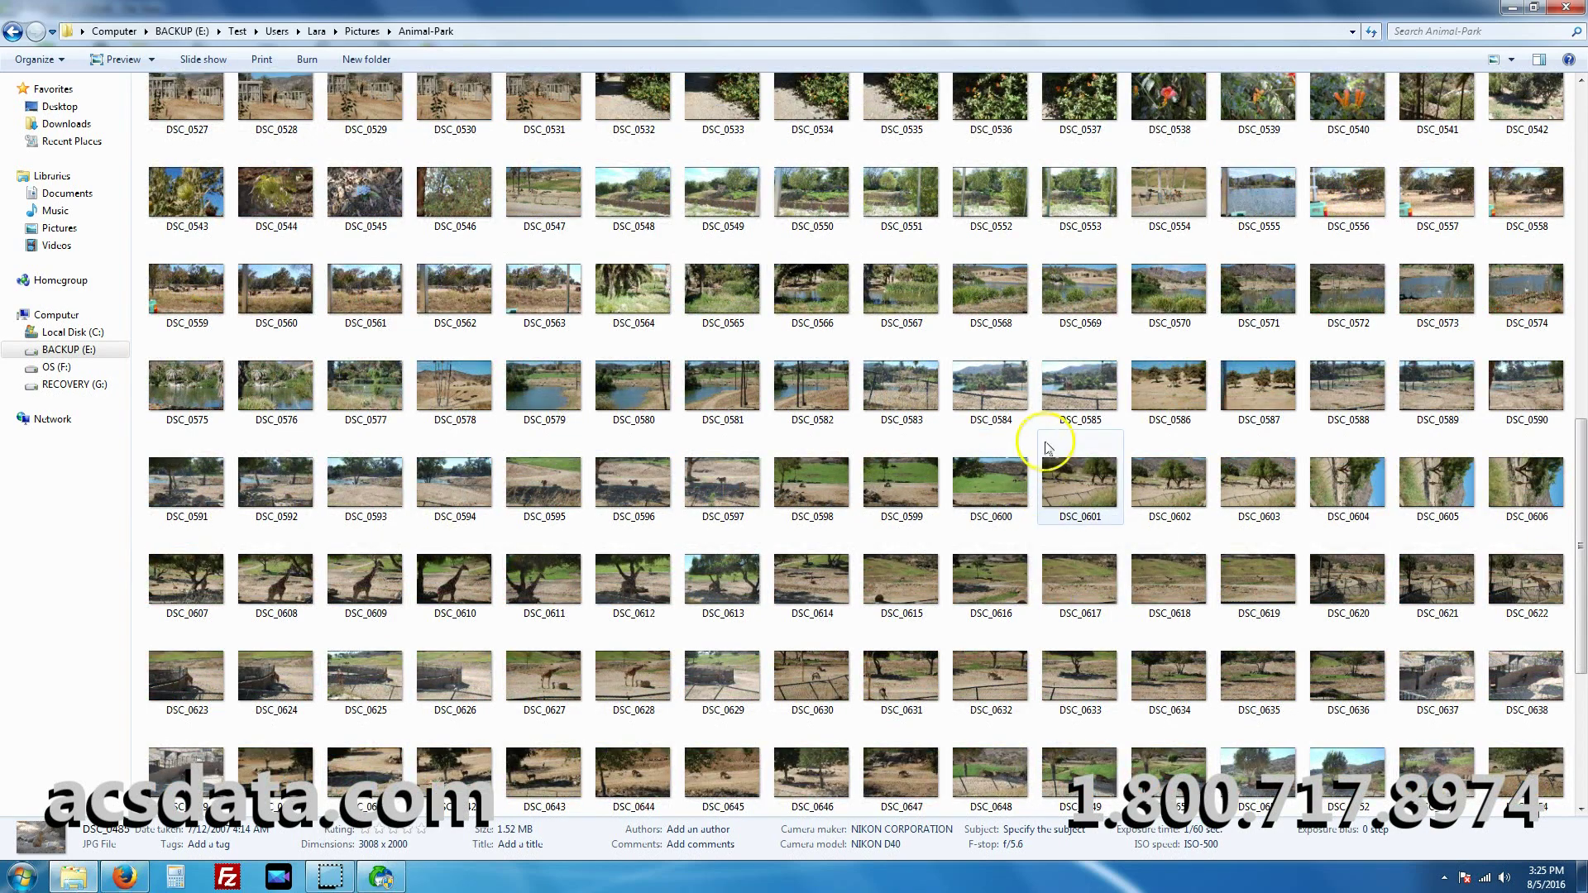
left_click(381, 876)
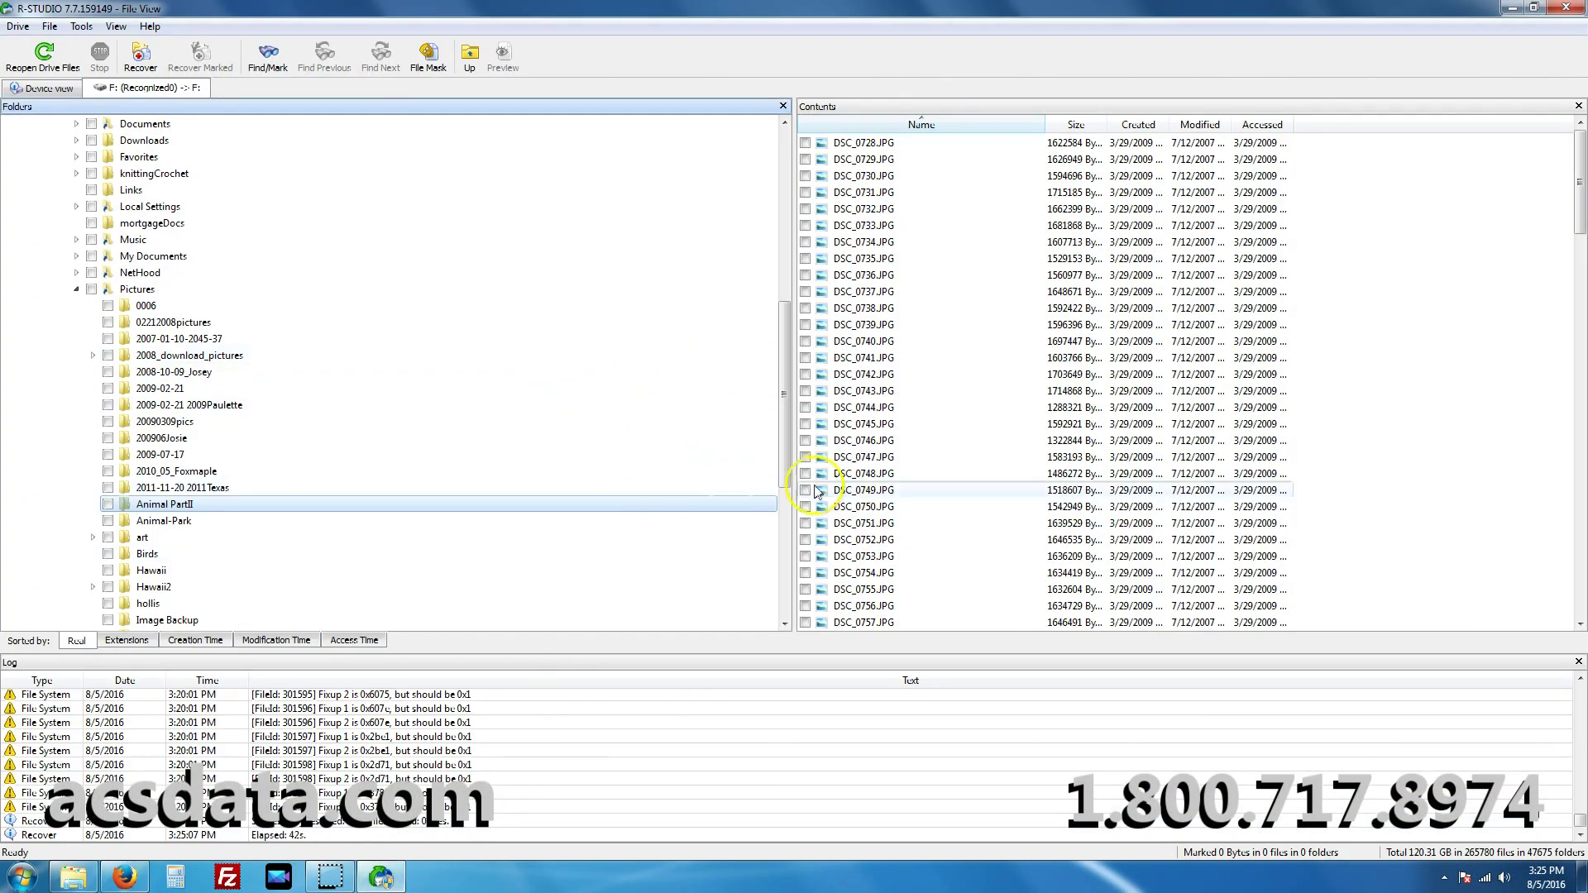
left_click(73, 877)
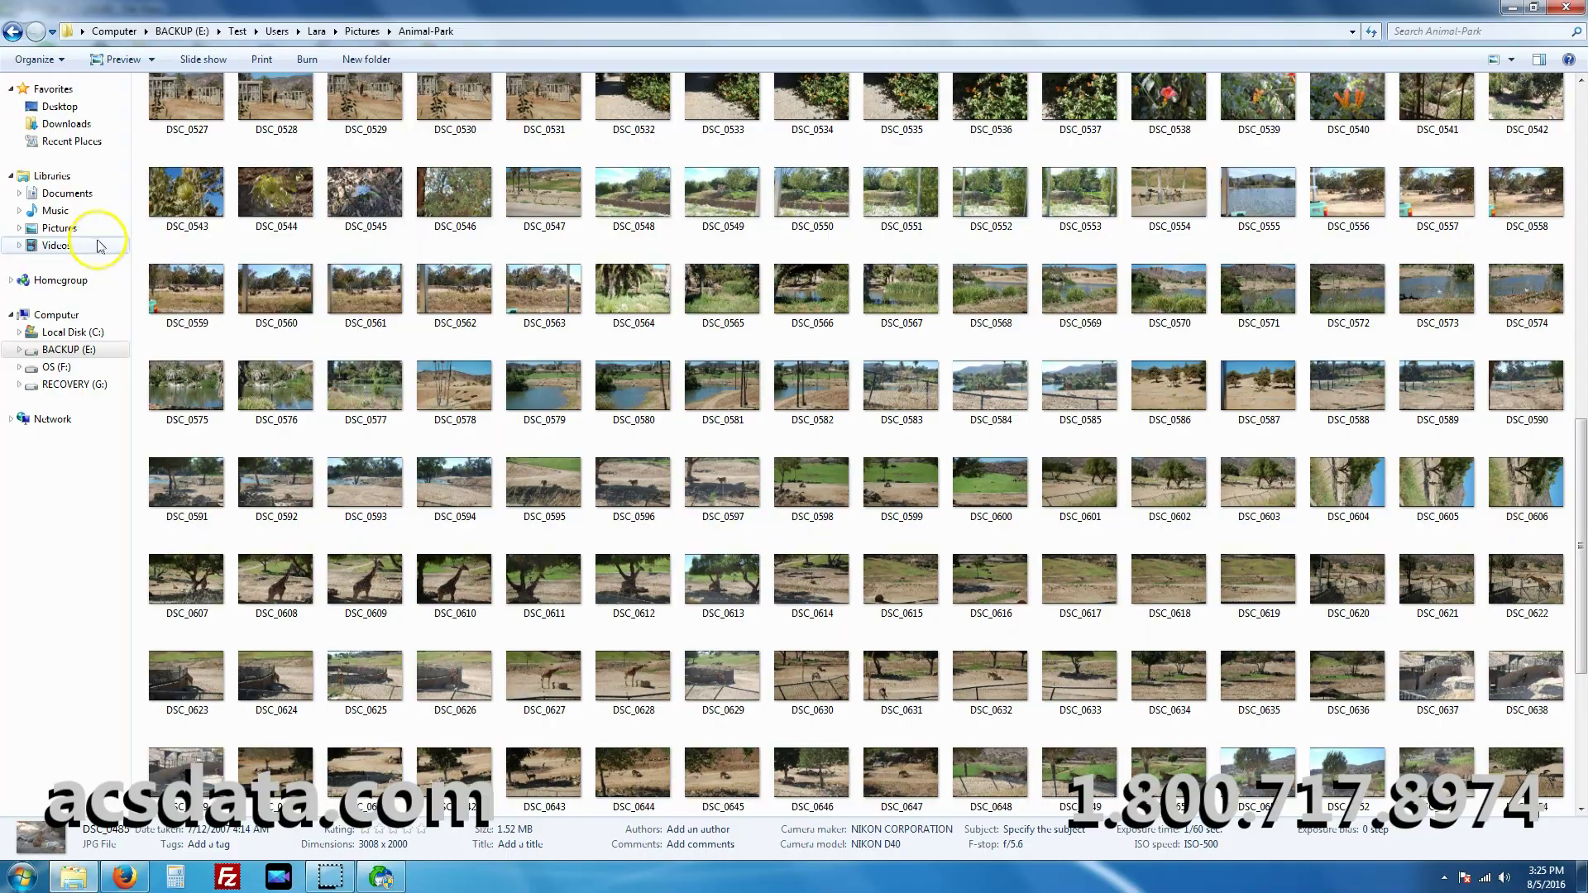
left_click_drag(1582, 540, 1579, 244)
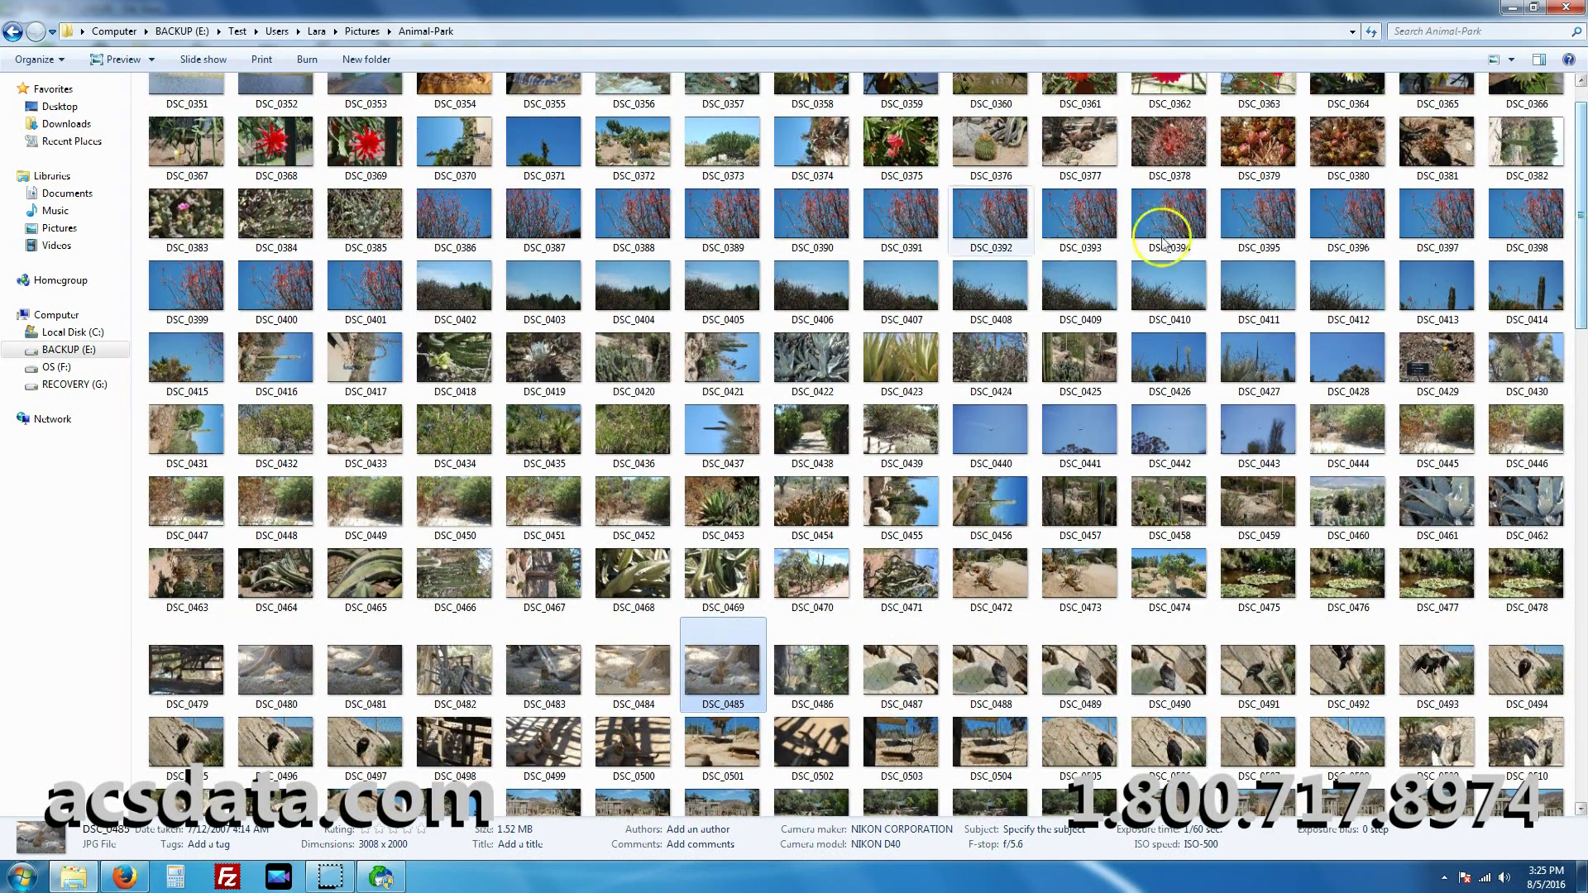
Show the contents of the OS (F:) volume in Windows Explorer.
left_click(54, 369)
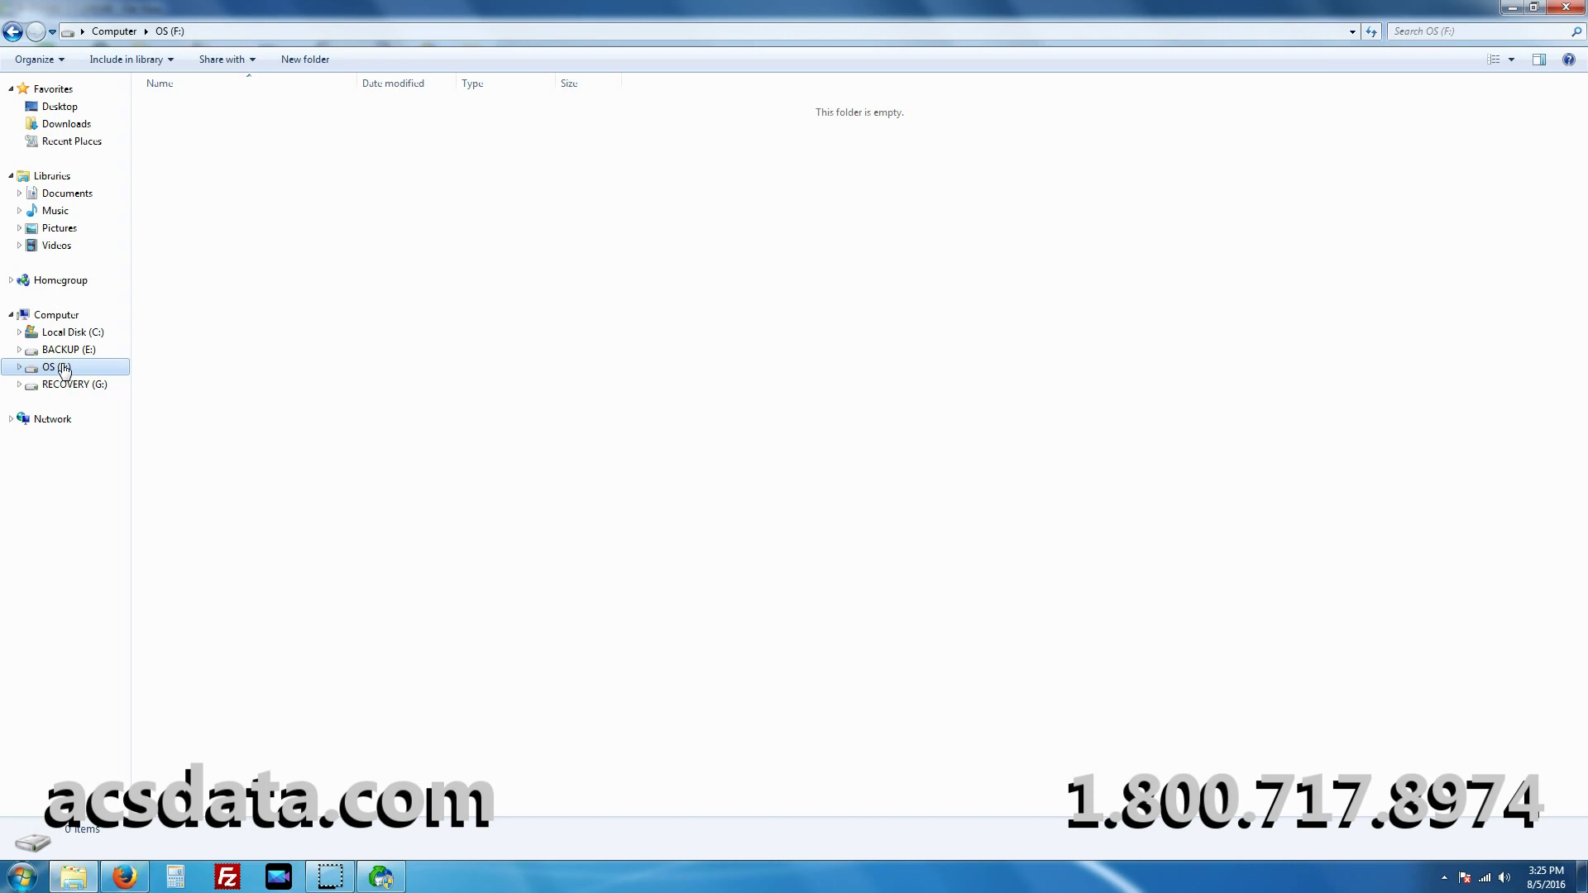
left_click(80, 370)
left_click(94, 374)
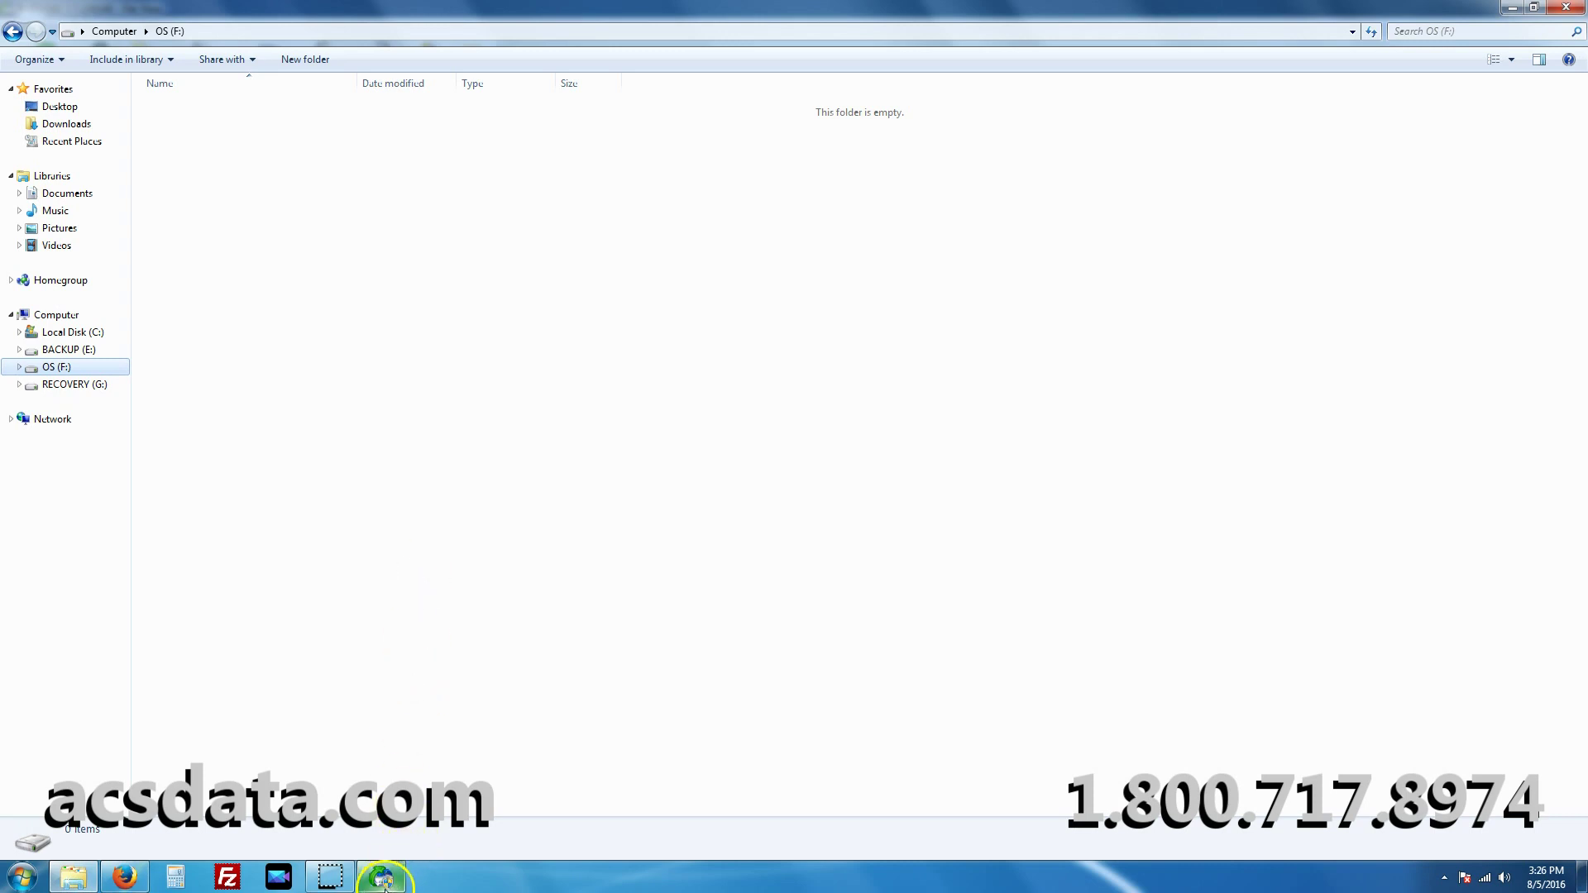
Switch to R-Studio and look over the subfolders found under Pictures on the F: volume.
mouse_move(410, 883)
left_click(380, 879)
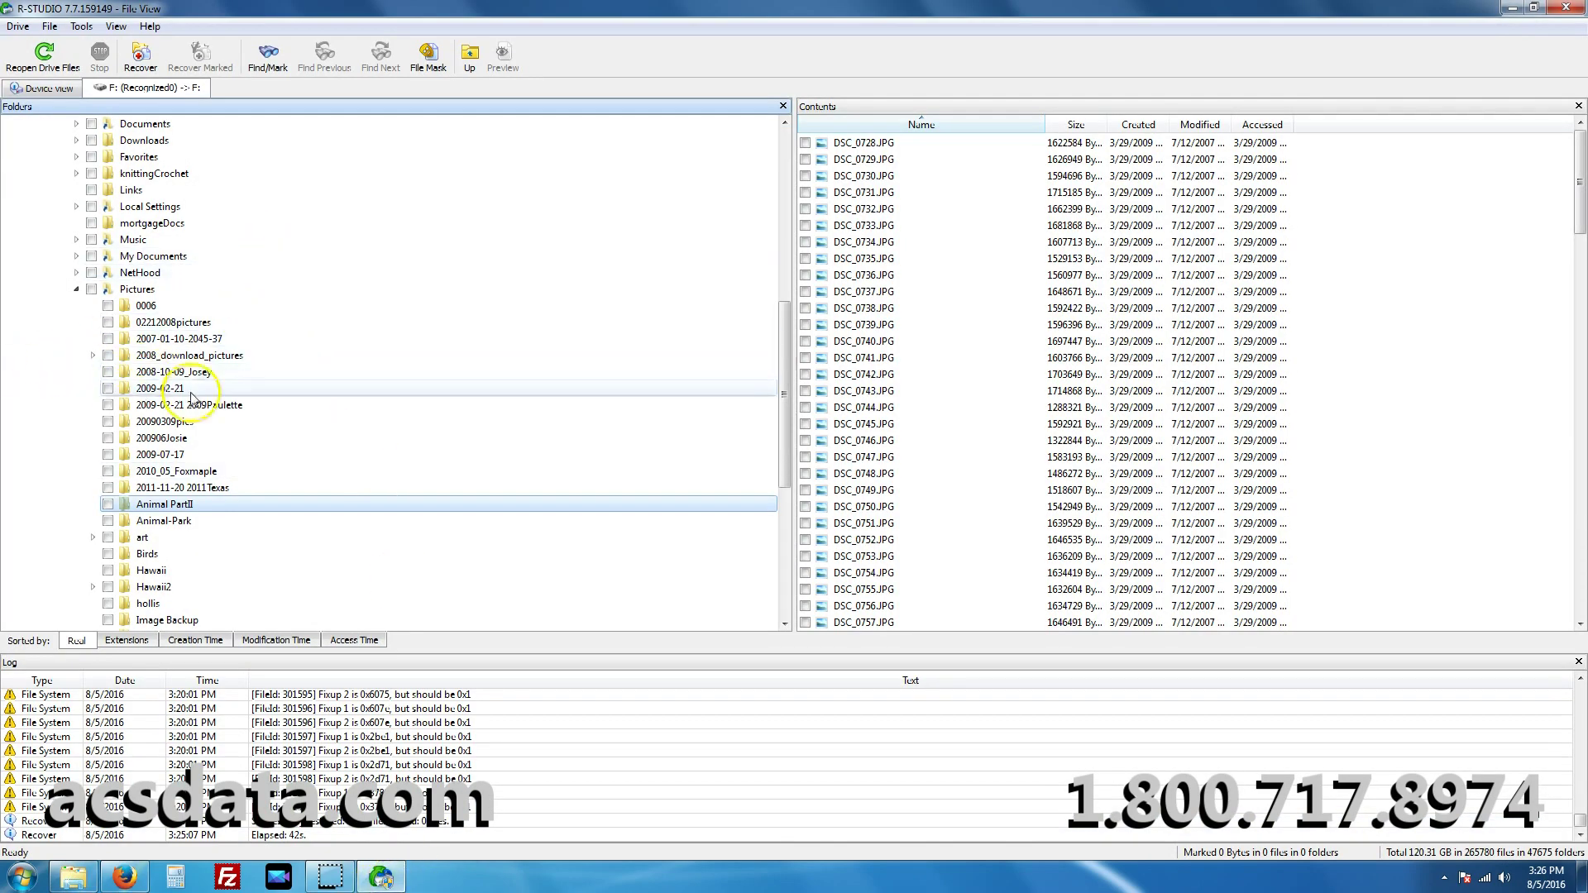
scroll(203, 411, "up", 1)
scroll(203, 411, "up", 1)
scroll(203, 411, "down", 3)
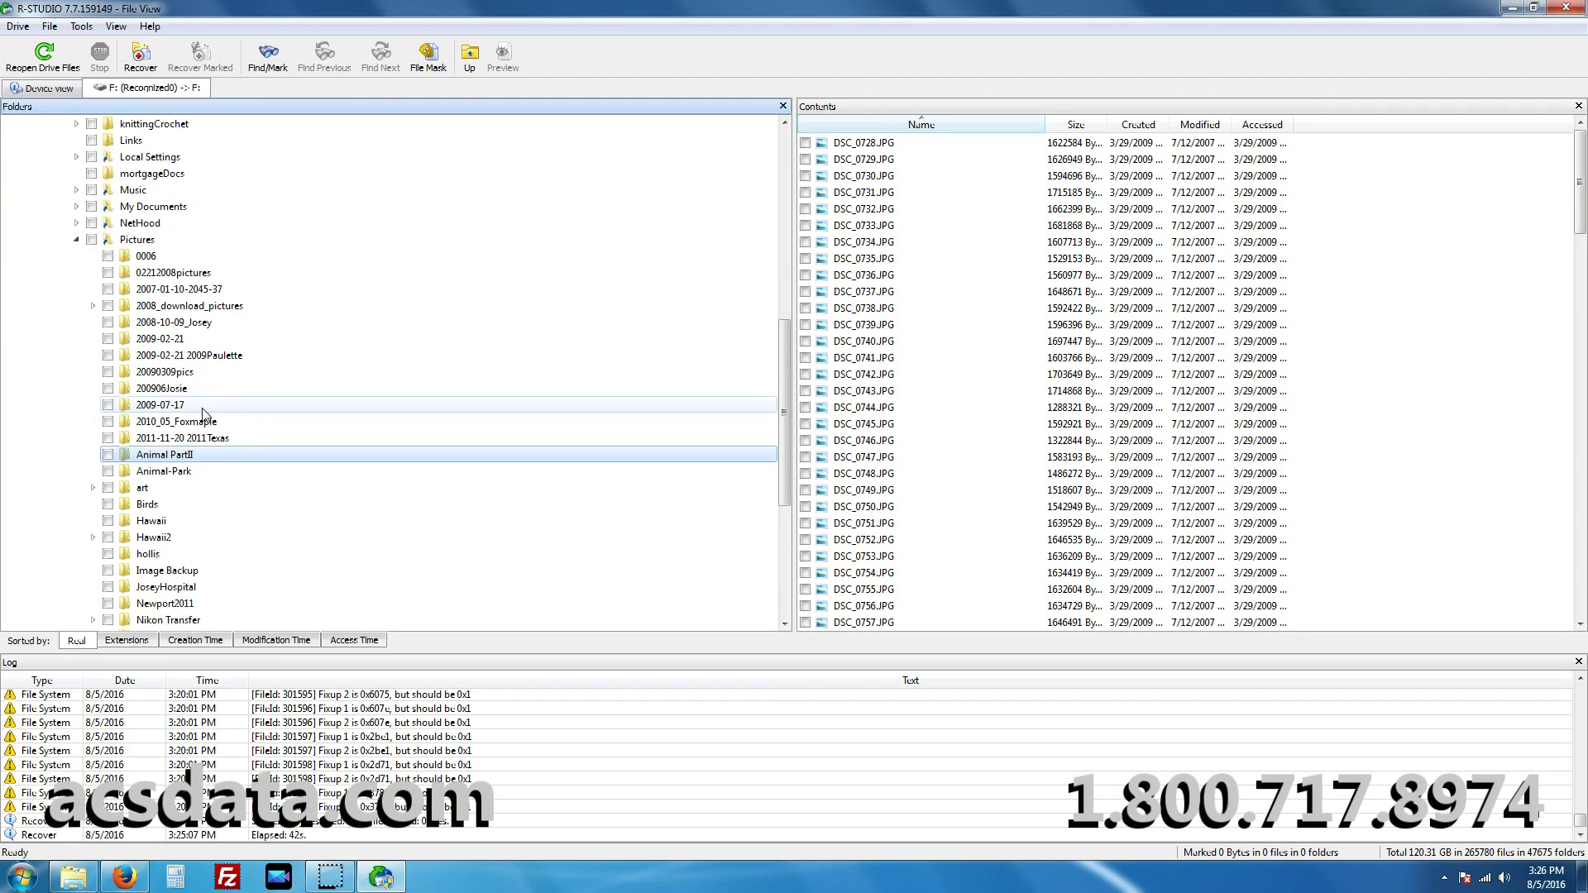
scroll(203, 411, "down", 1)
scroll(205, 415, "up", 1)
scroll(202, 408, "down", 1)
Switch to Windows Explorer, browse through the Test folder on BACKUP (E:) to Animal-Park, and look through its recovered photos to the end.
left_click(85, 881)
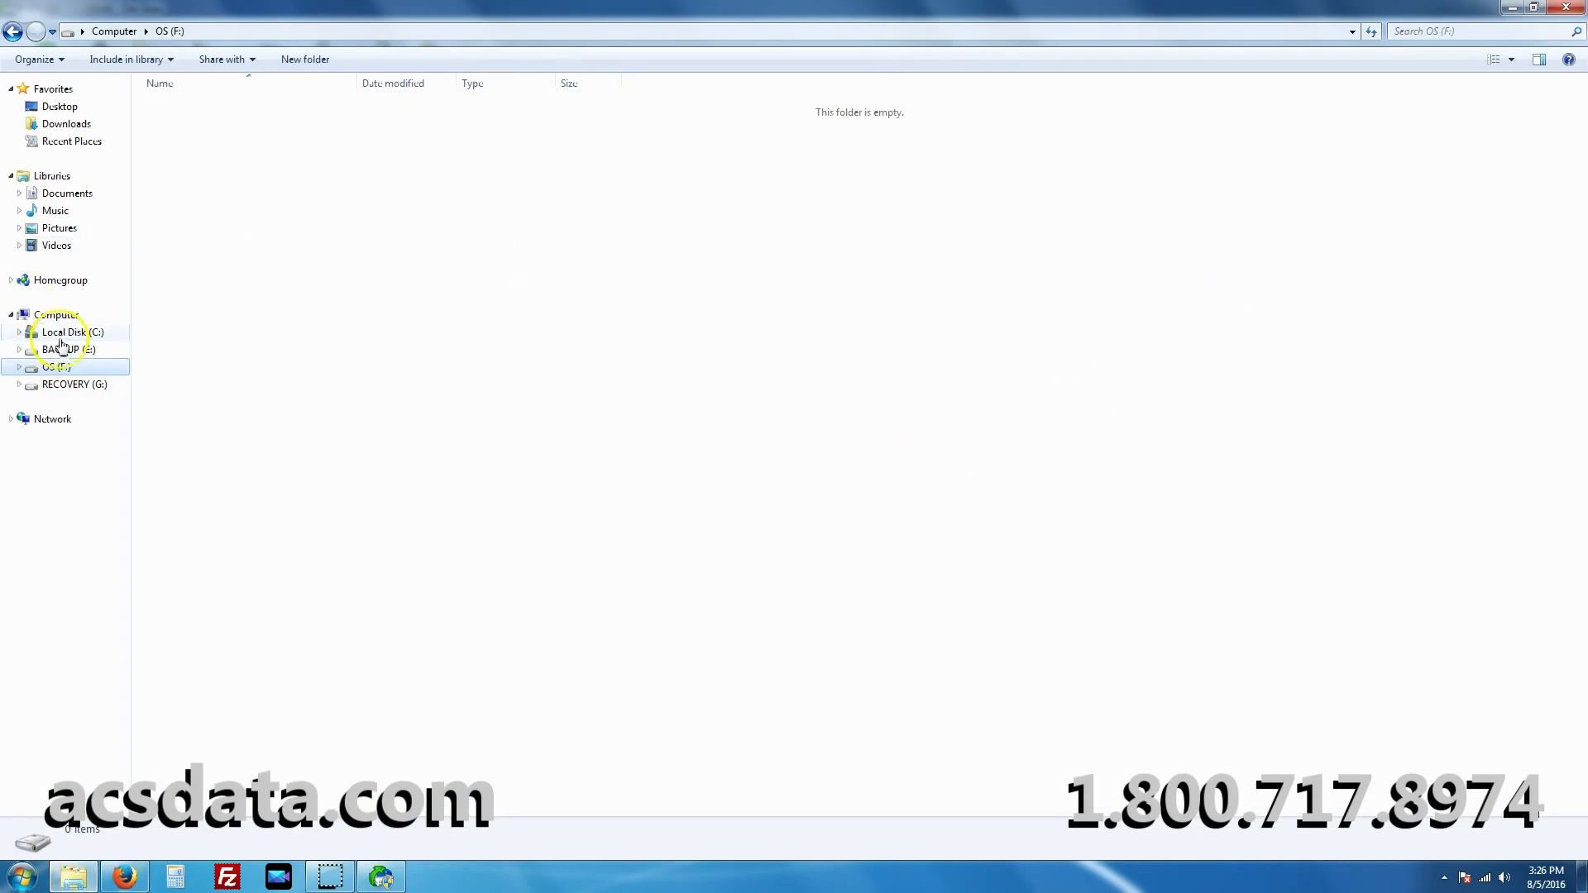
left_click(68, 347)
double_click(174, 125)
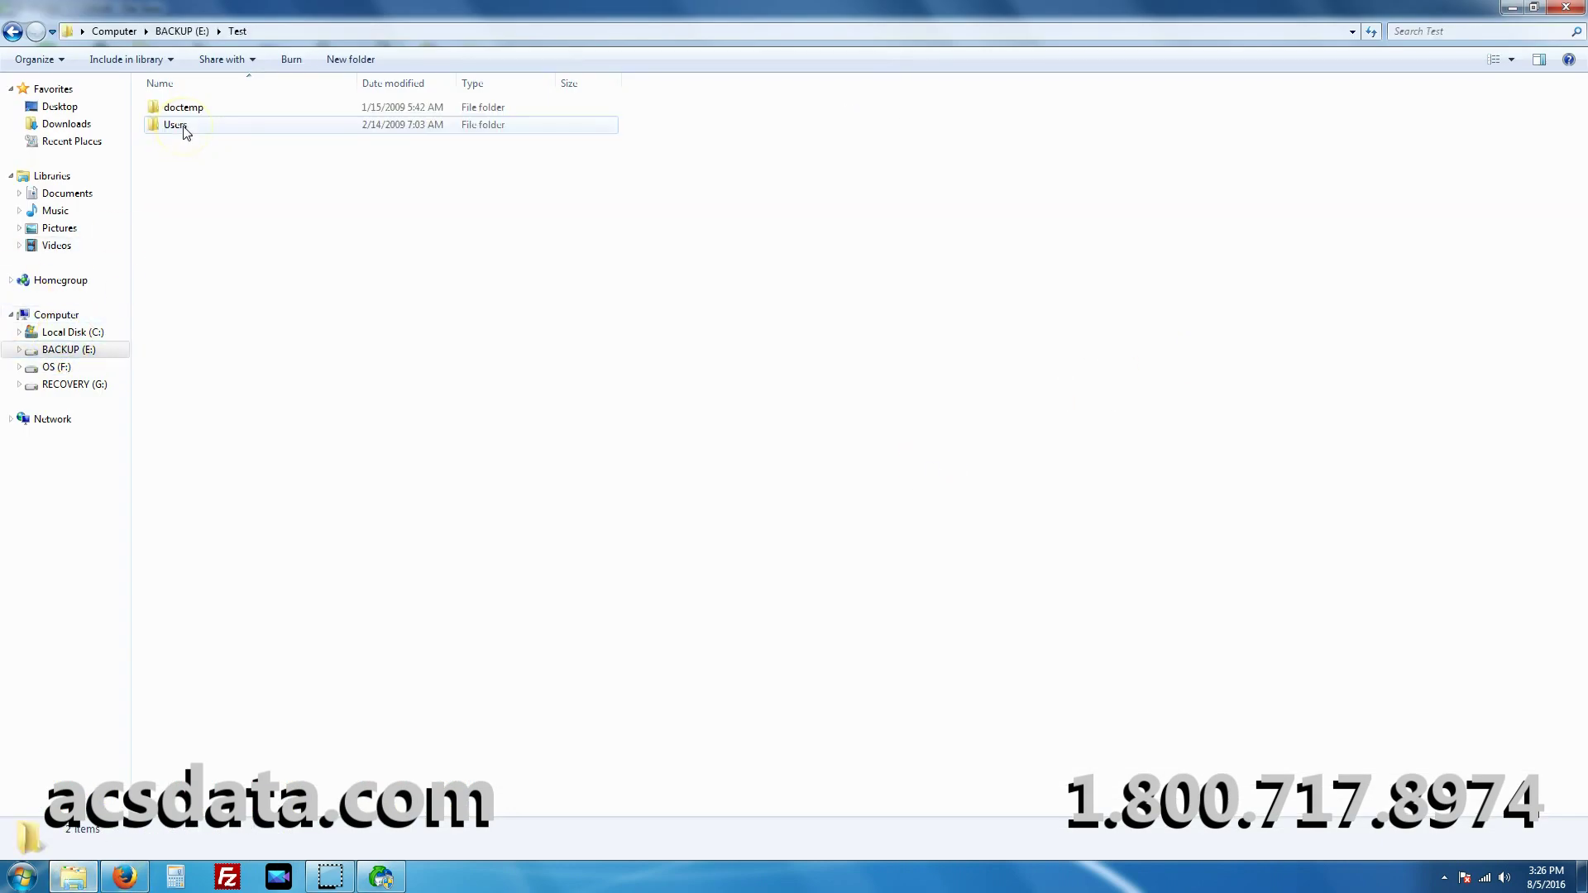
double_click(182, 126)
double_click(180, 109)
left_click(184, 111)
double_click(182, 108)
left_click(187, 131)
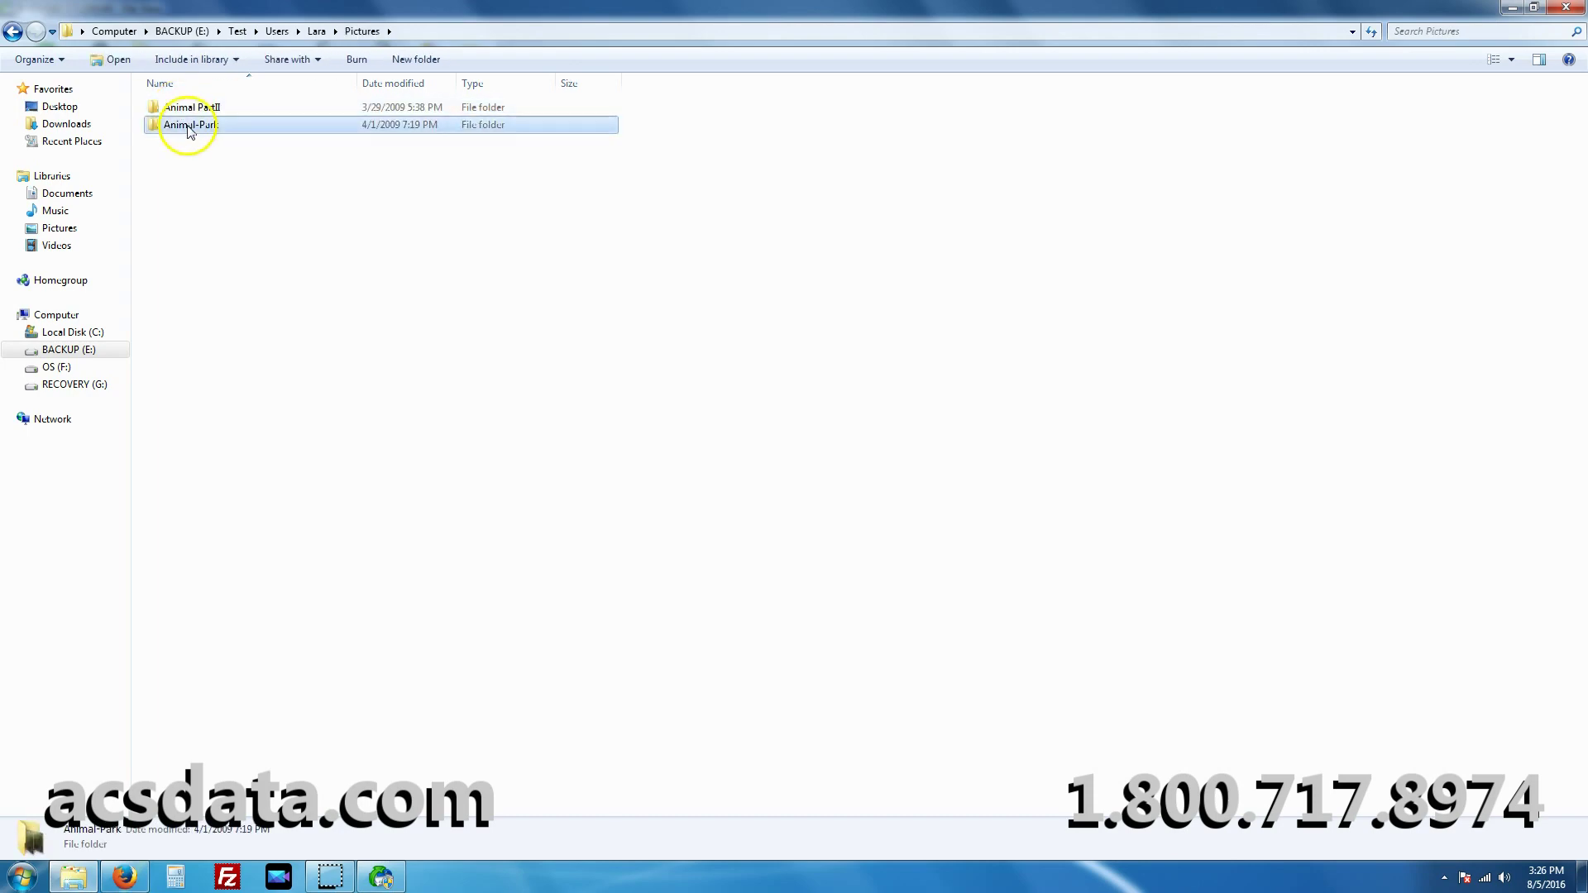
double_click(184, 124)
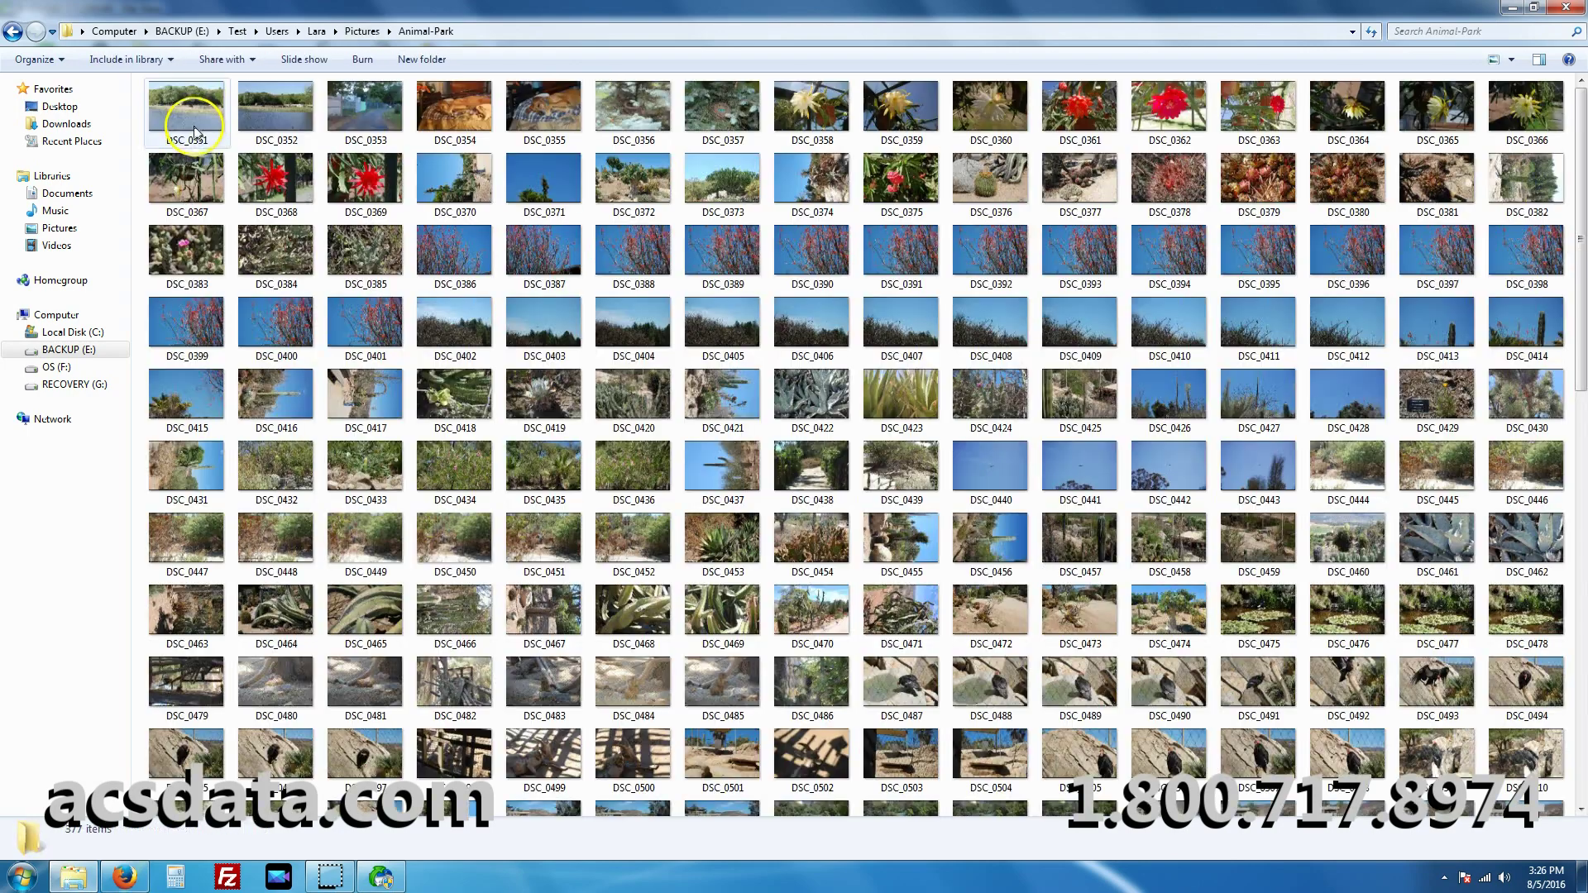
left_click_drag(1579, 186, 1580, 609)
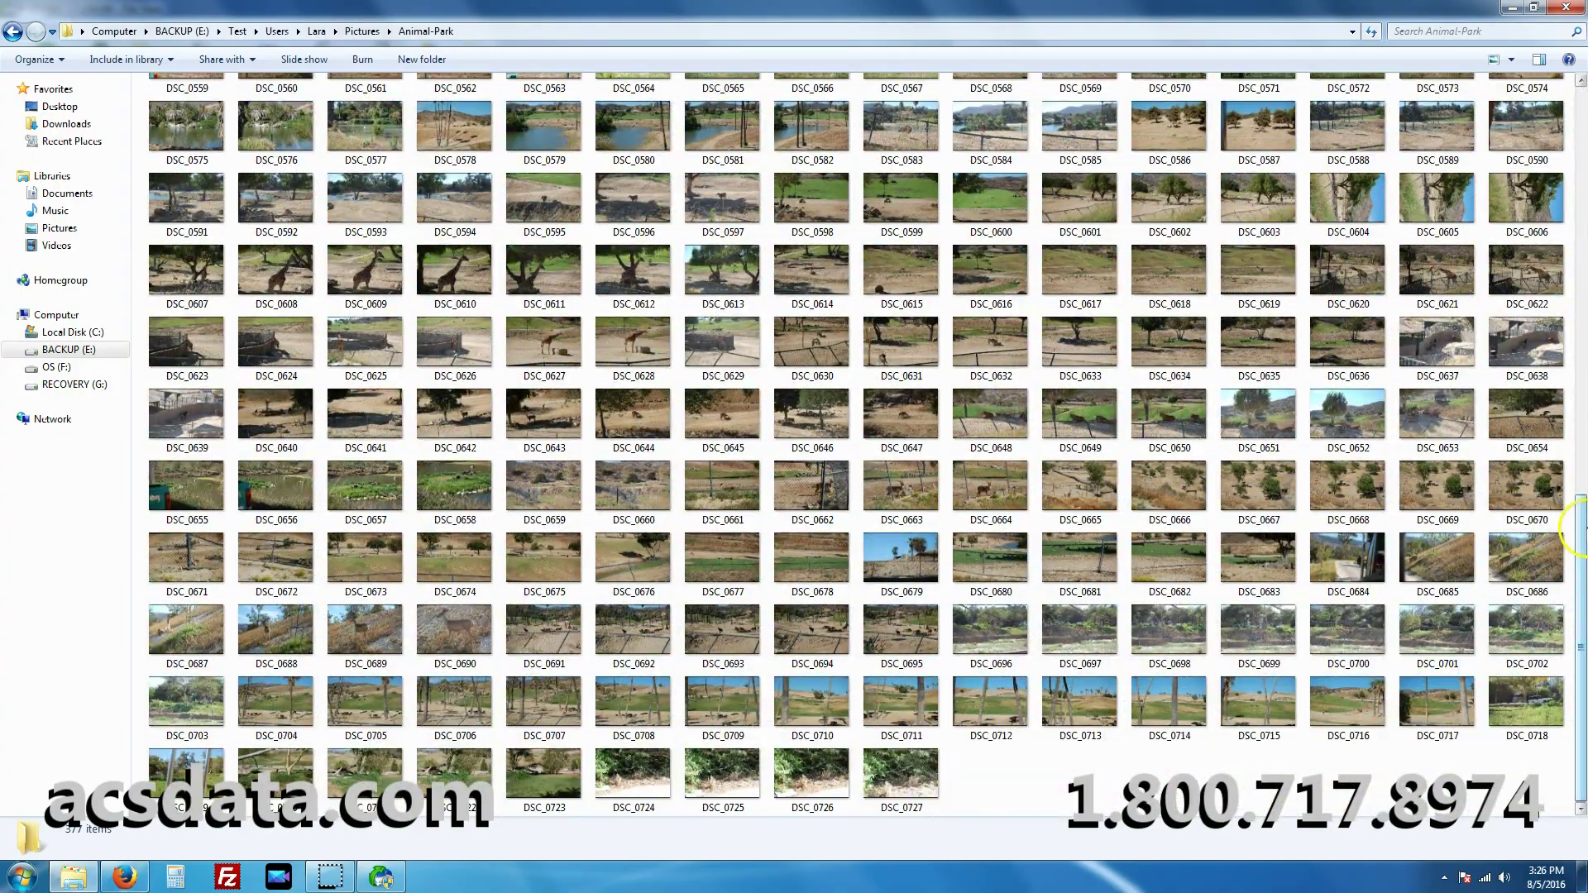
mouse_move(891, 484)
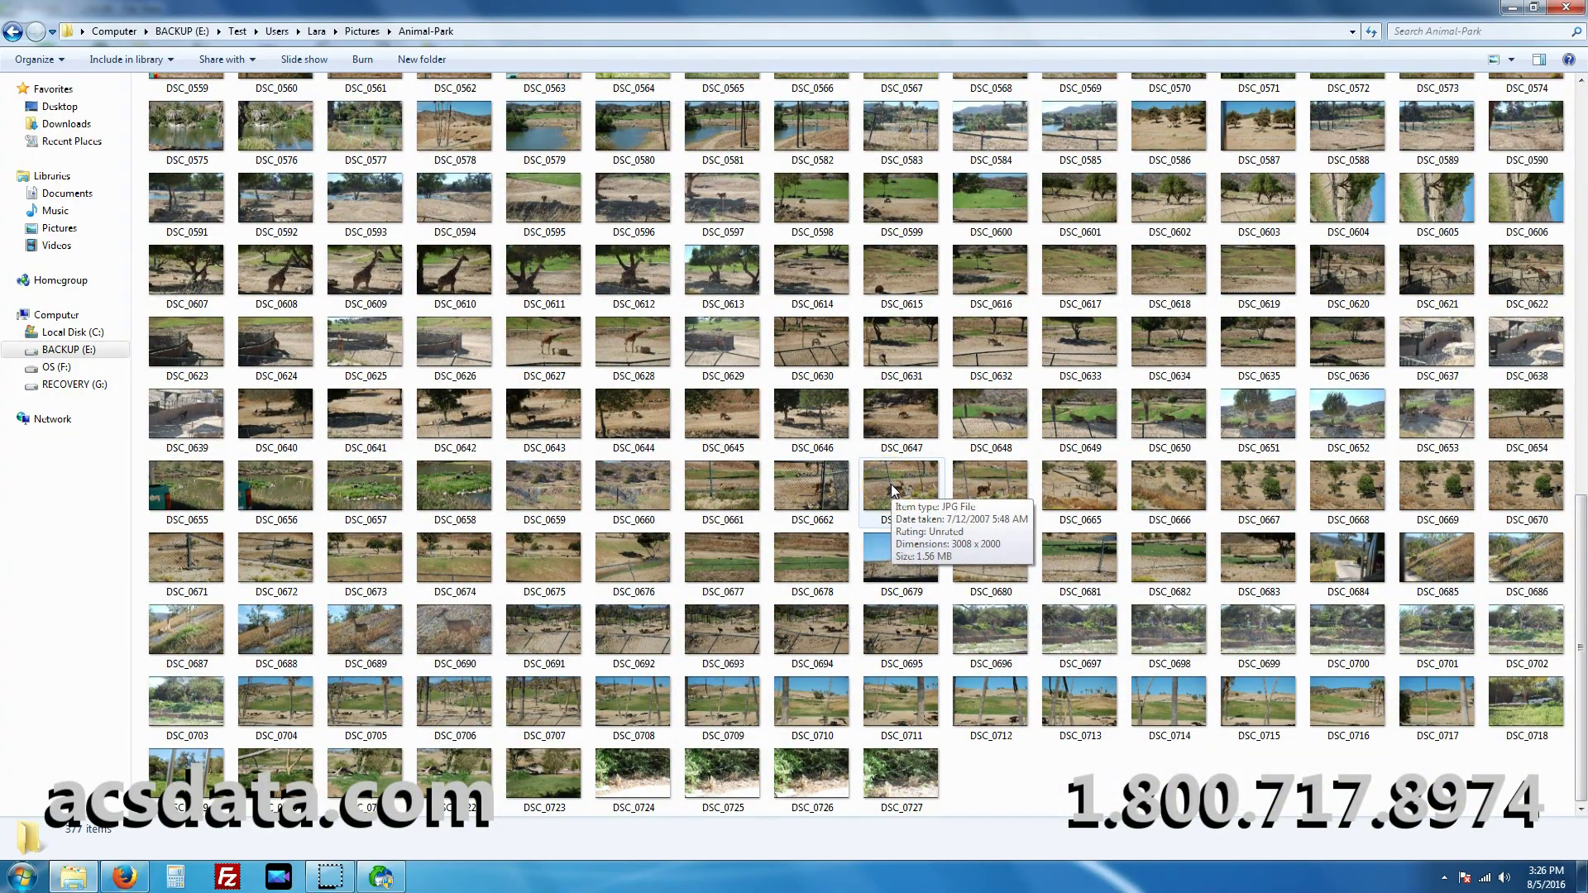
left_click(890, 470)
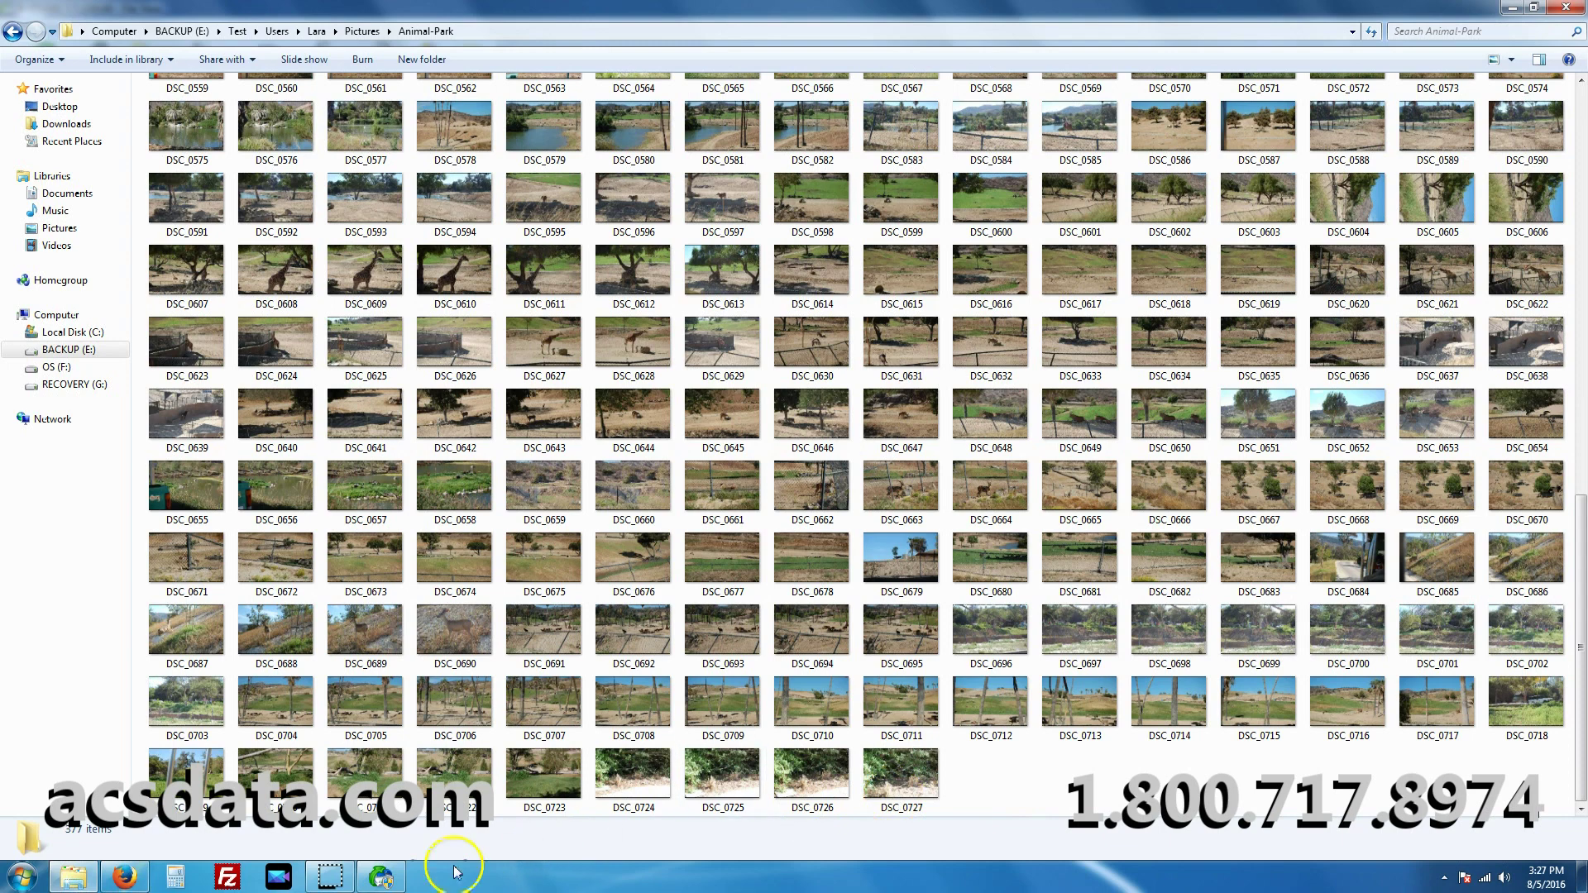
Switch back to the R-Studio file view of the F: volume.
left_click(381, 876)
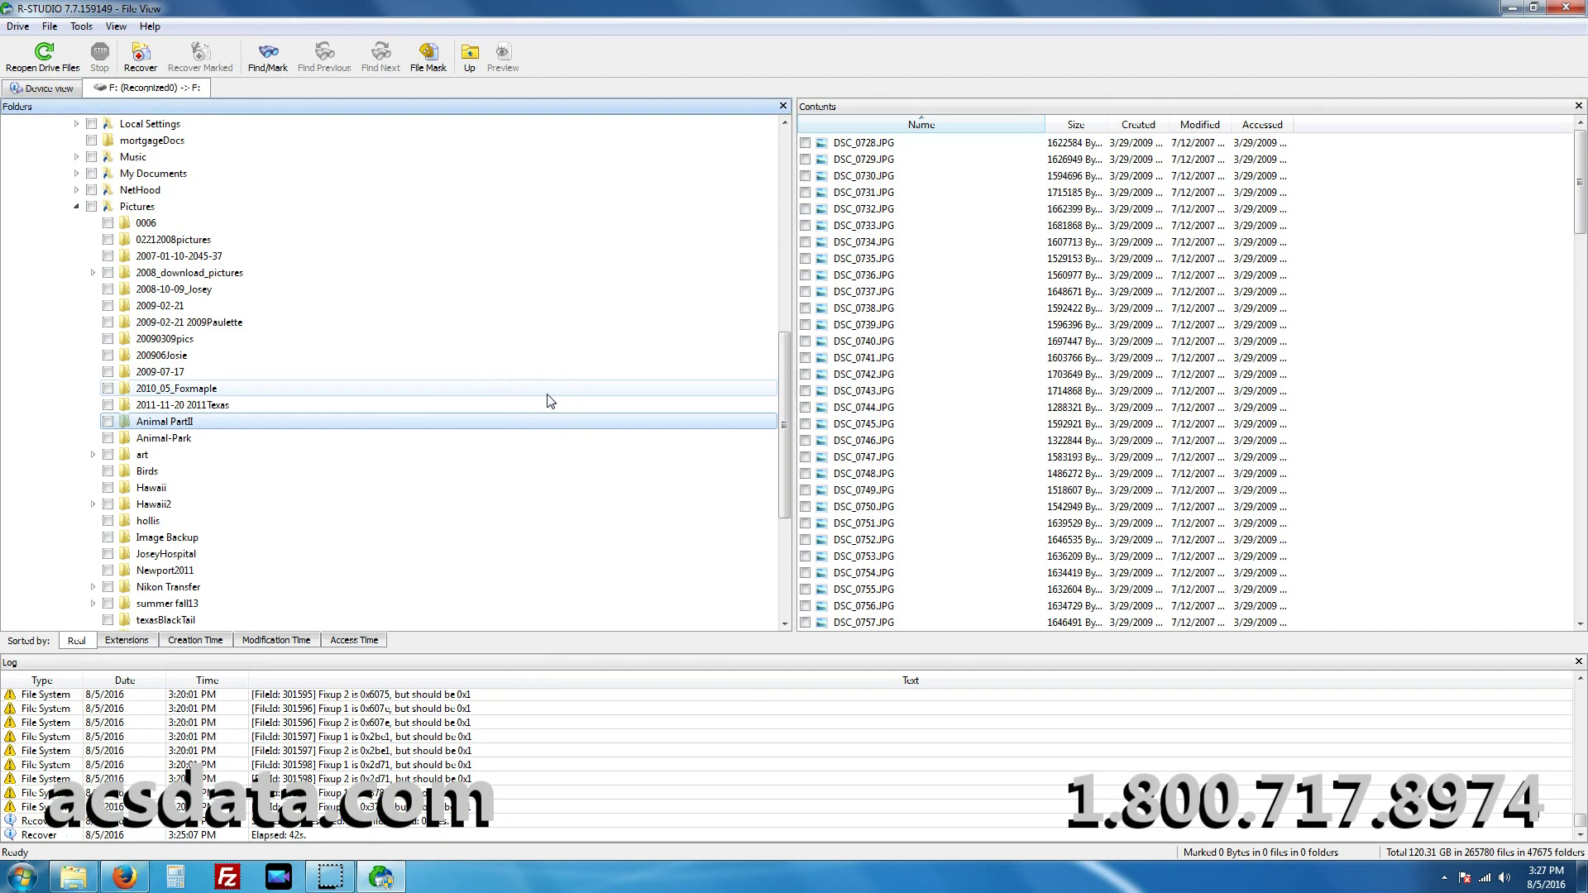
left_click(557, 408)
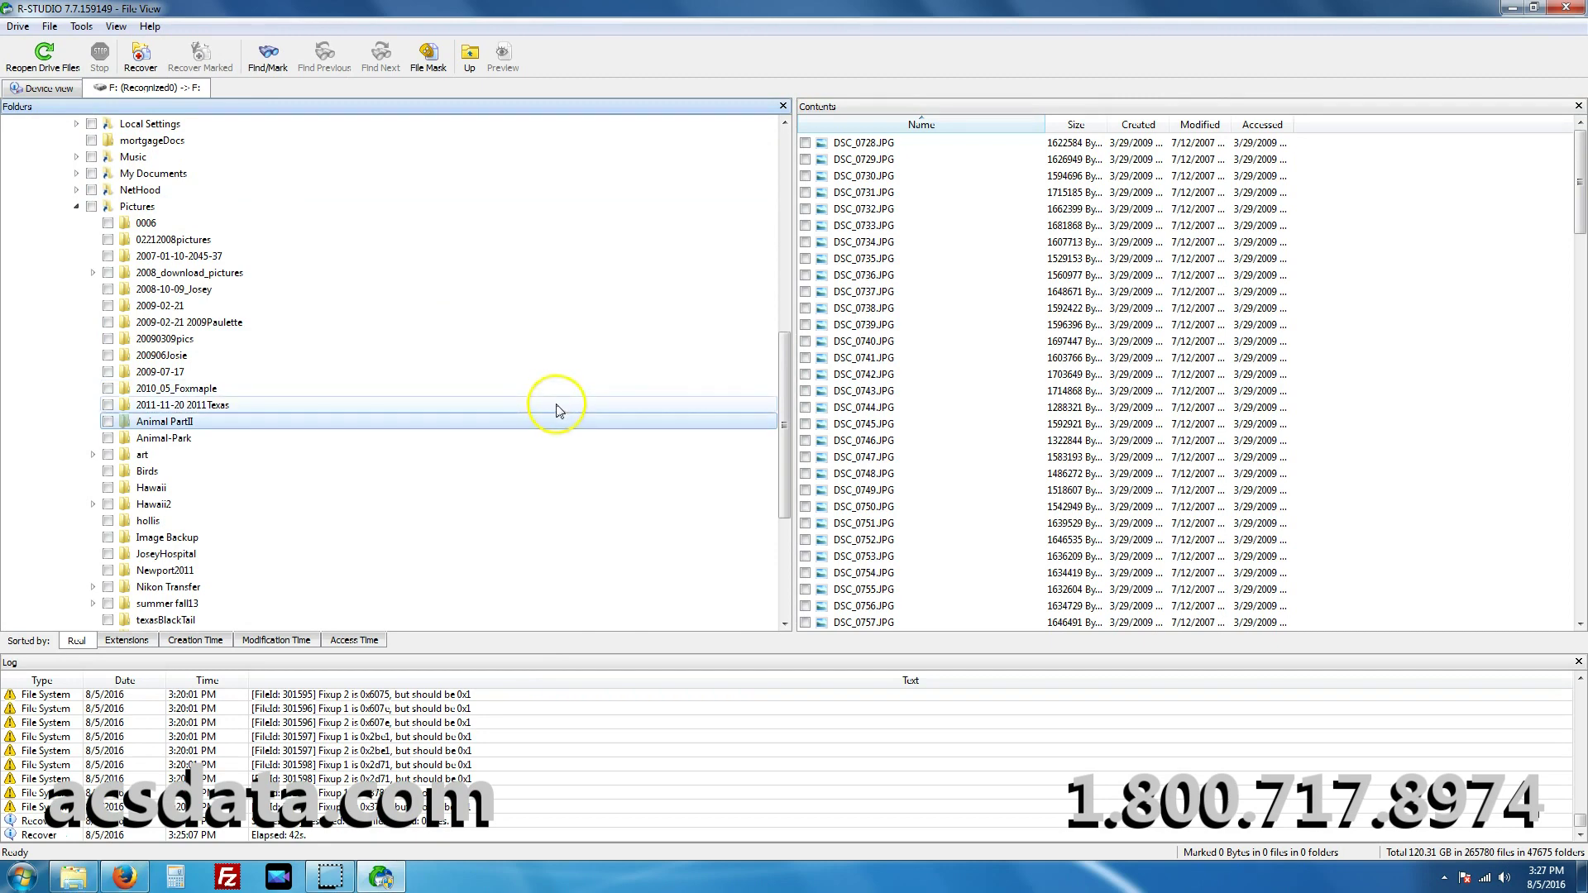